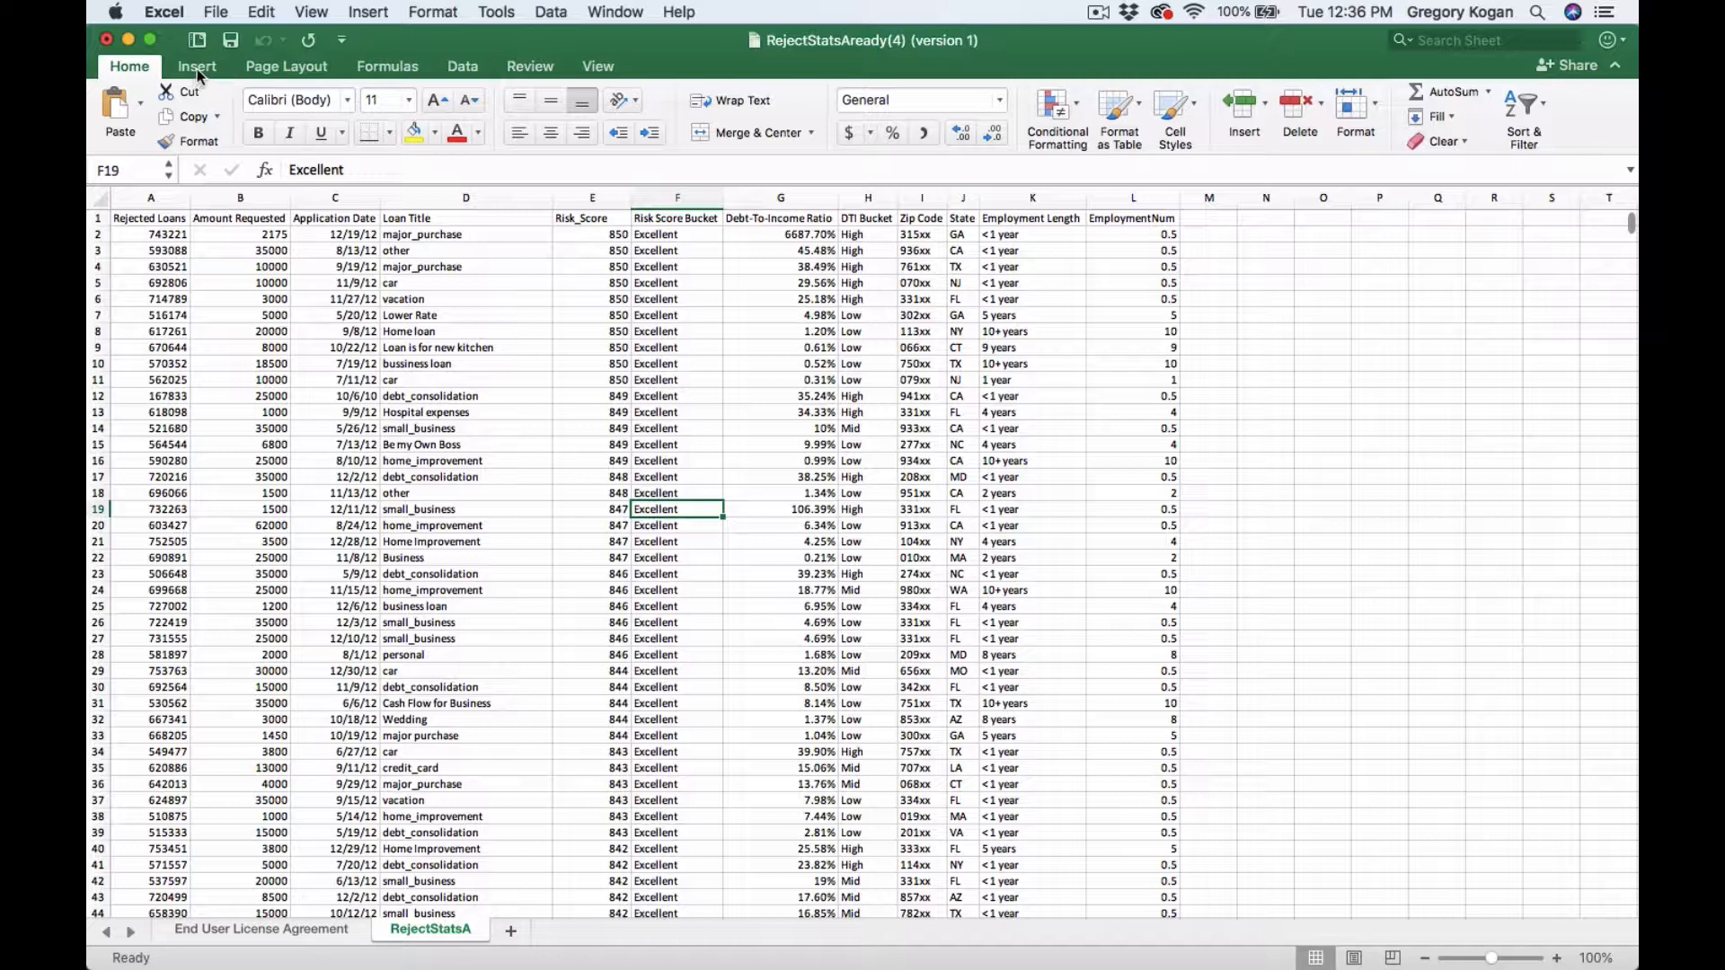
# - Create a PivotTable from the RejectStatsA data range on a new worksheet
pyautogui.click(197, 69)
pyautogui.click(124, 107)
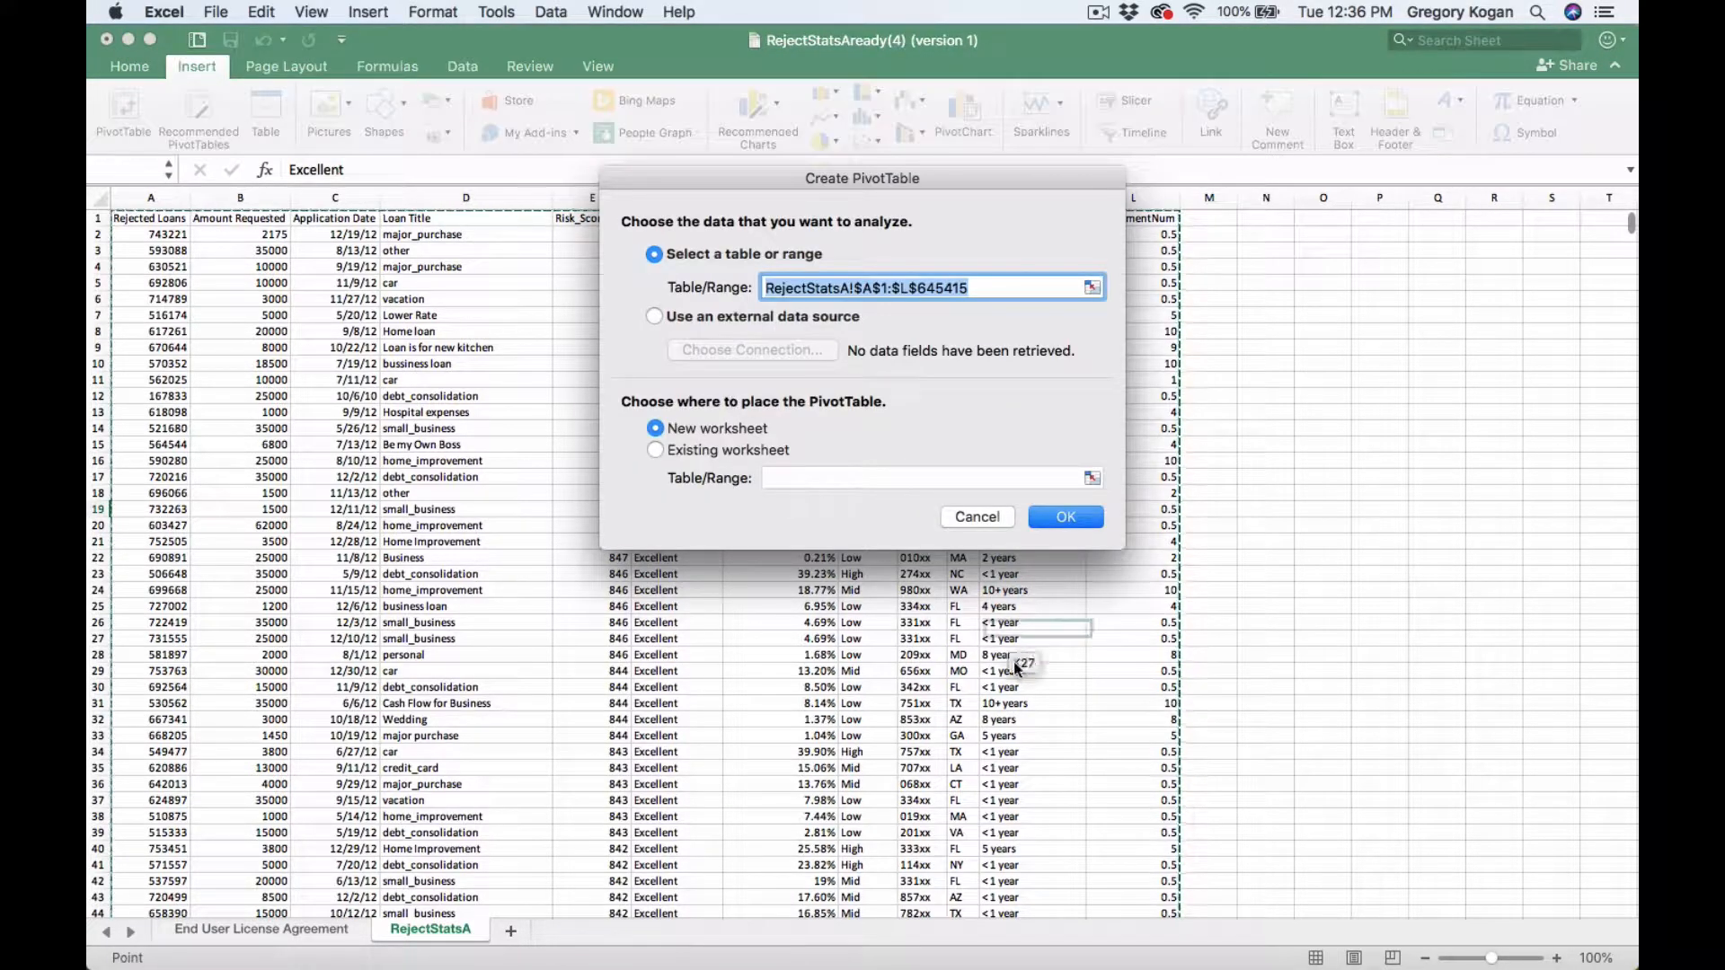
pyautogui.click(1052, 519)
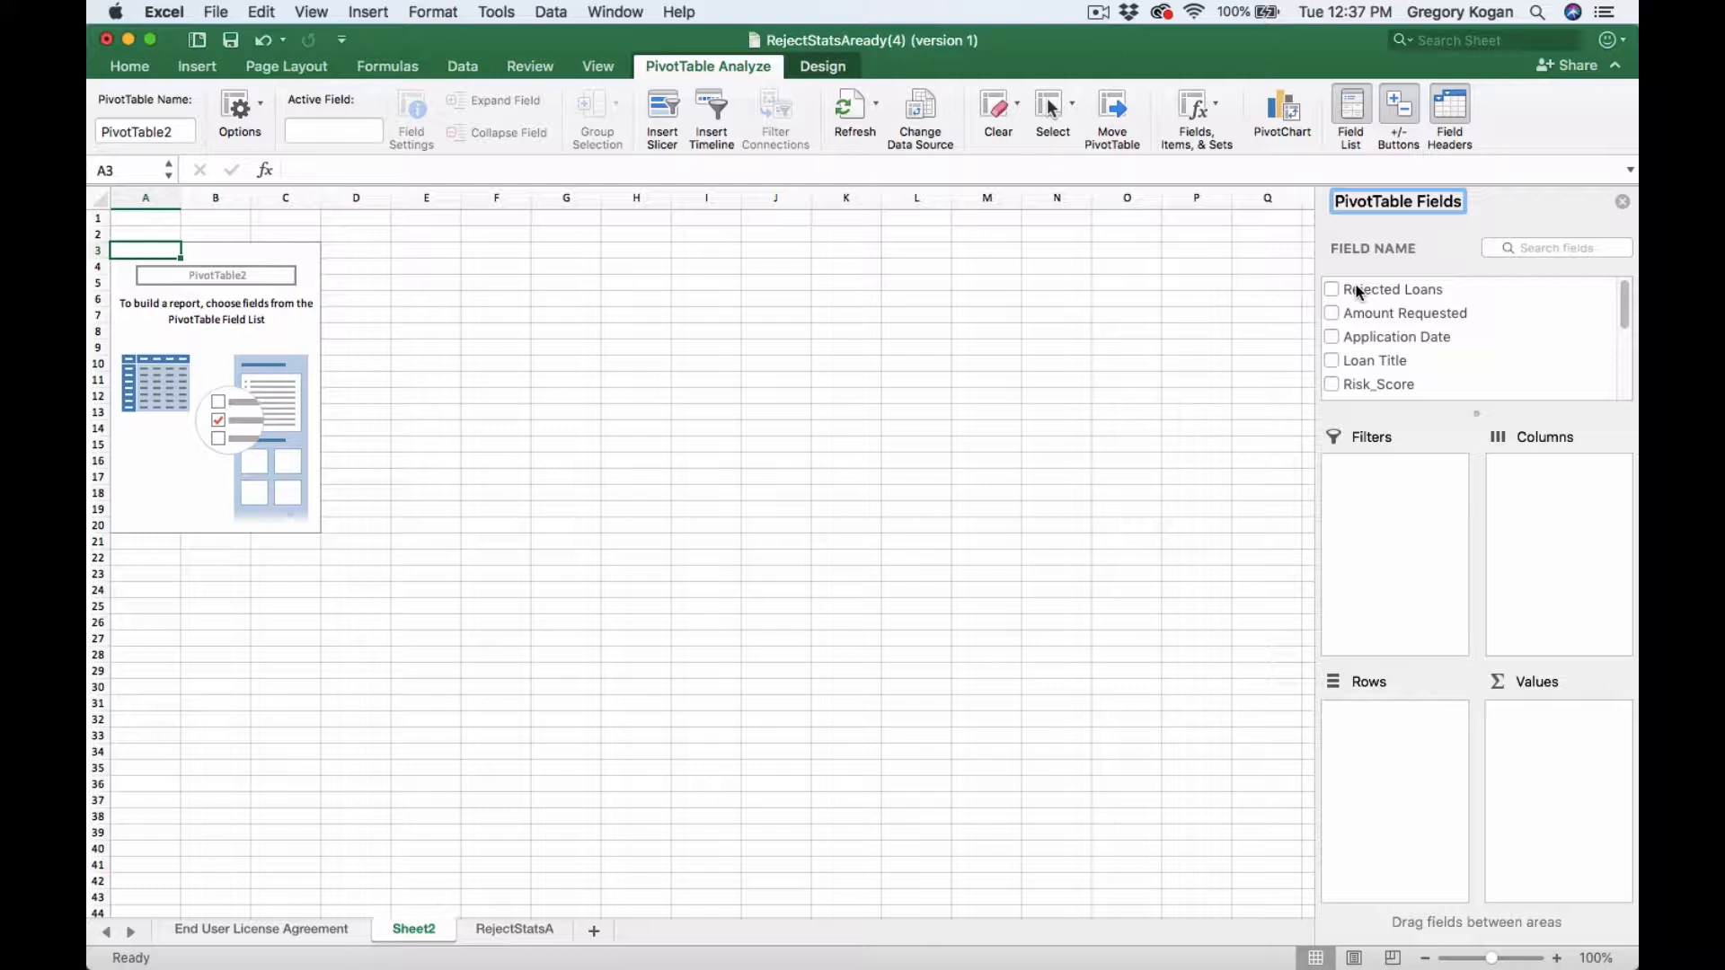
# - Add the Rejected Loans field to the PivotTable values
pyautogui.moveTo(1414, 288); pyautogui.dragTo(1590, 764)
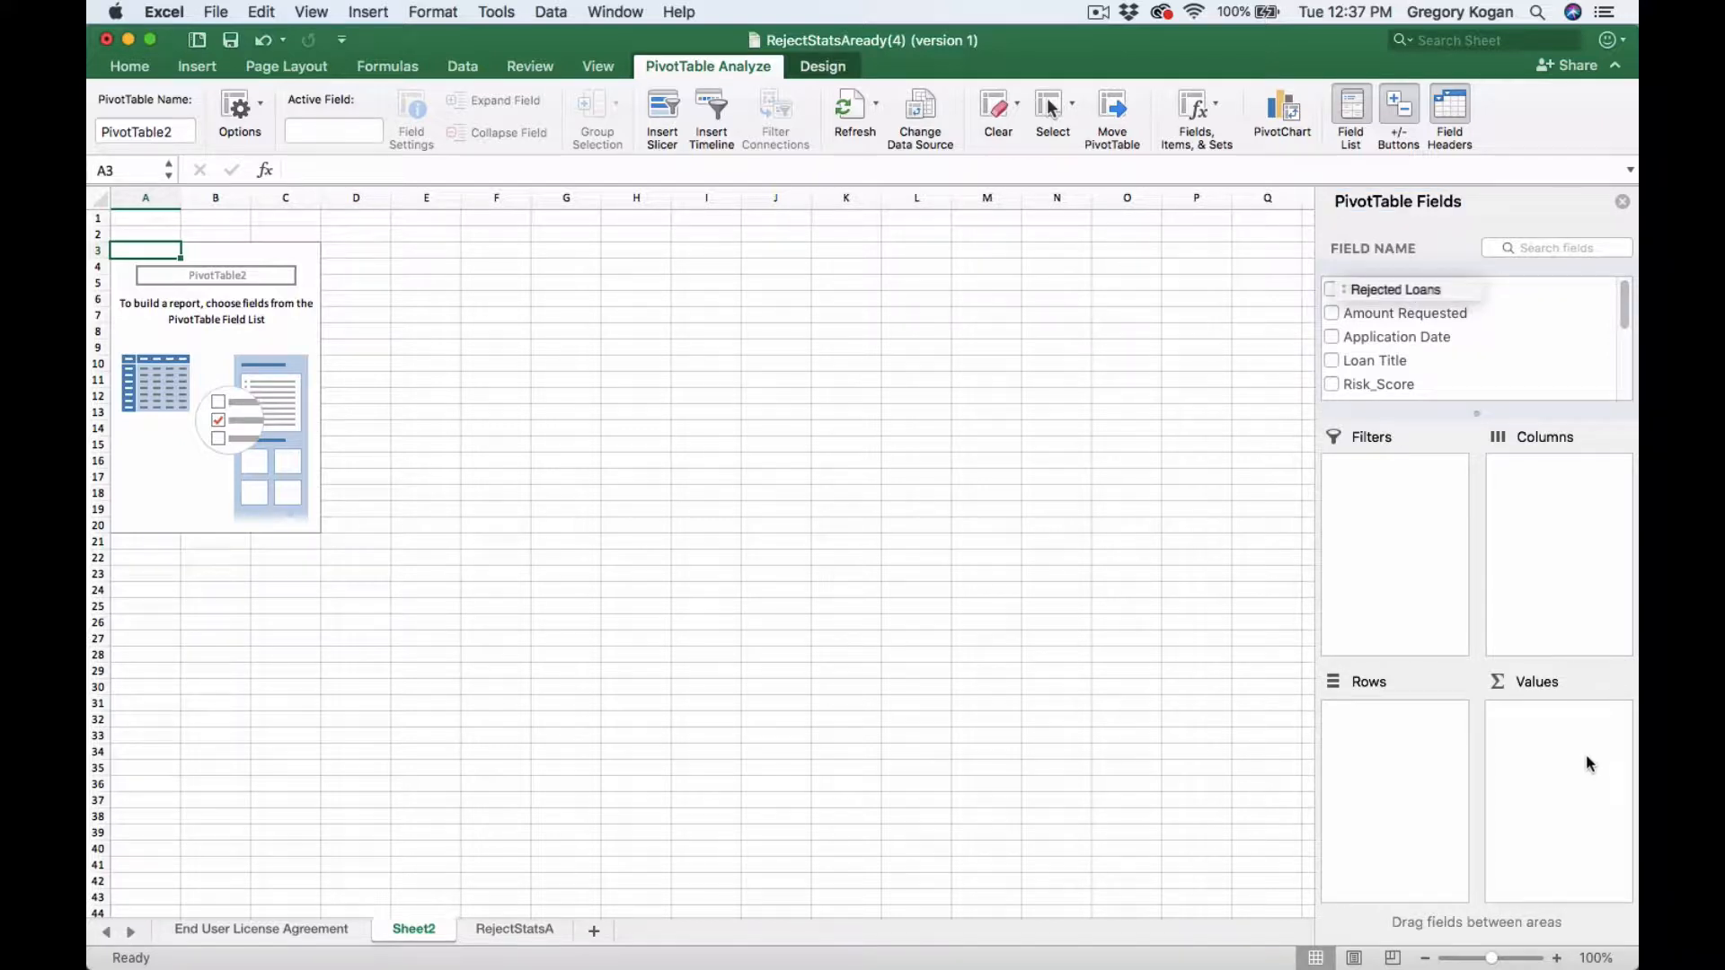
pyautogui.click(1329, 289)
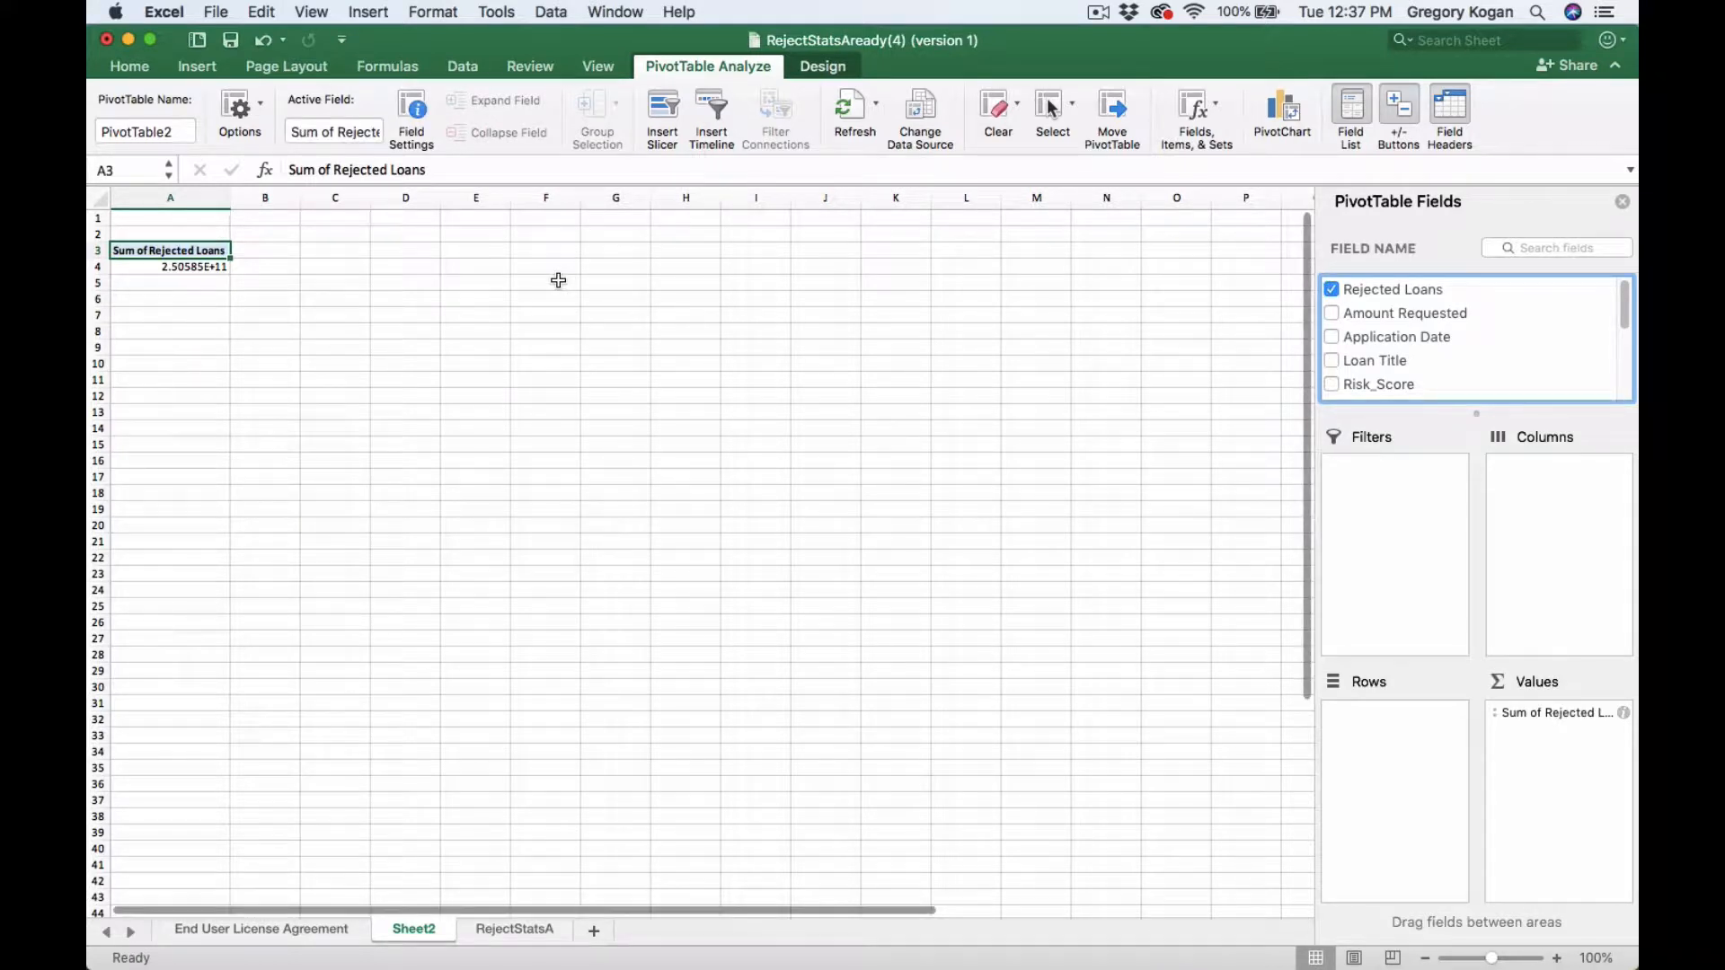
# - Change the Rejected Loans value field to summarize by Count
pyautogui.click(1624, 713)
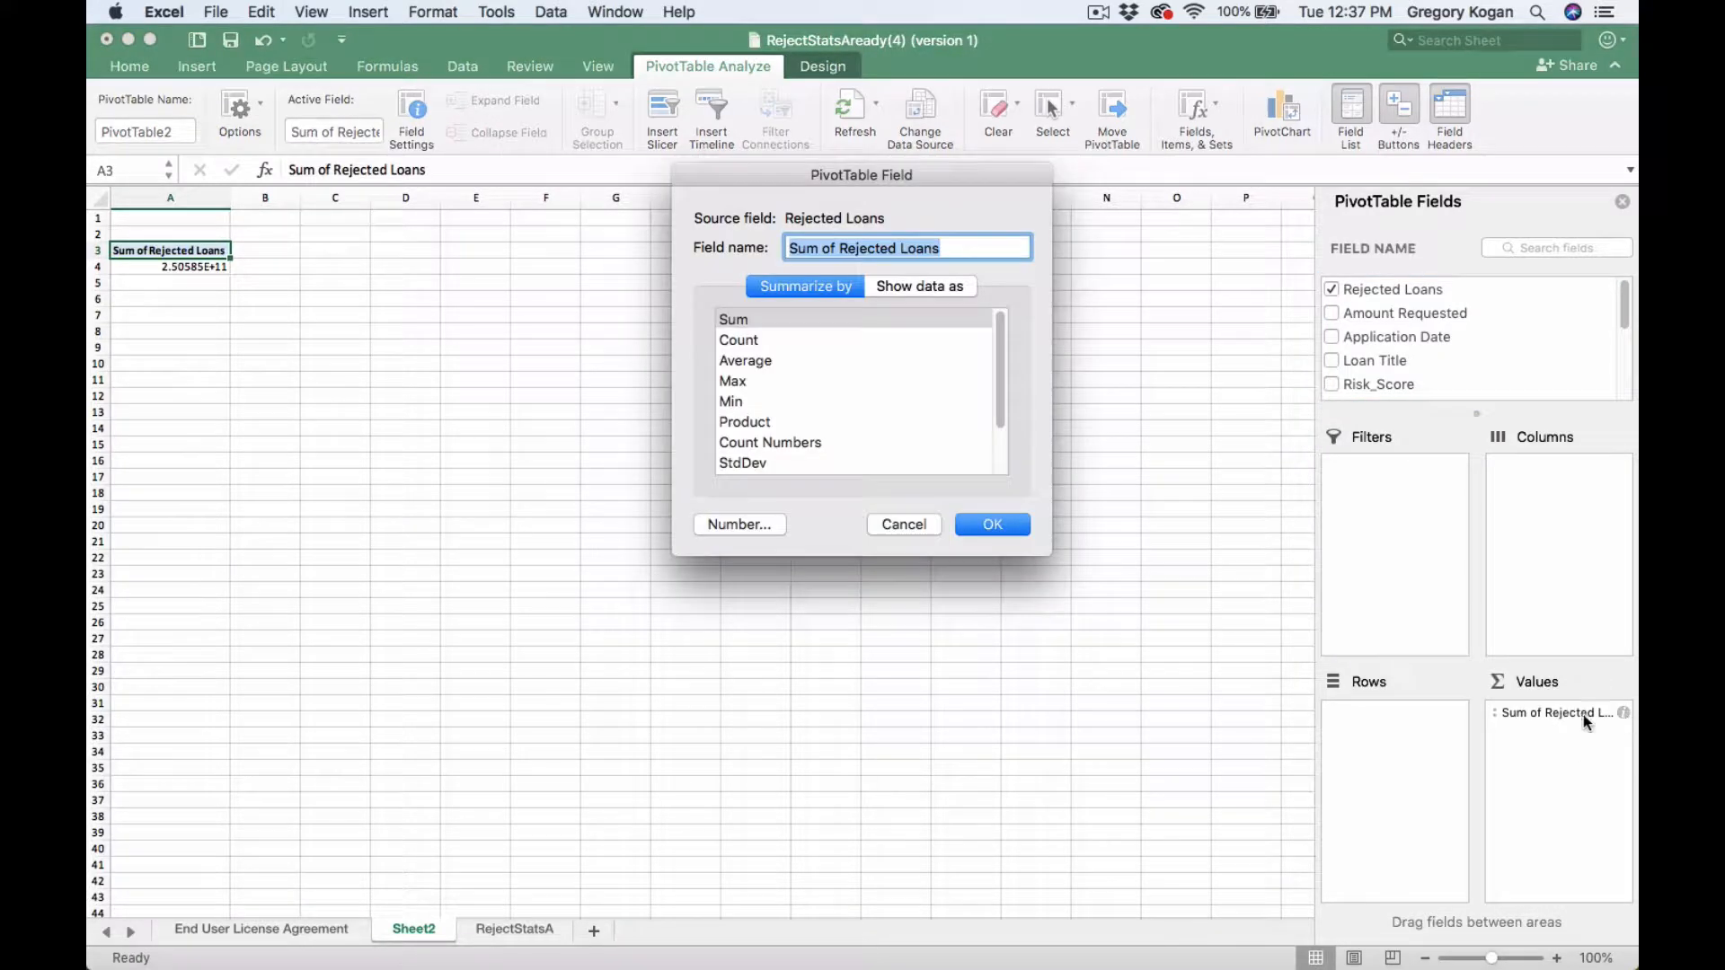
pyautogui.click(782, 341)
pyautogui.click(993, 524)
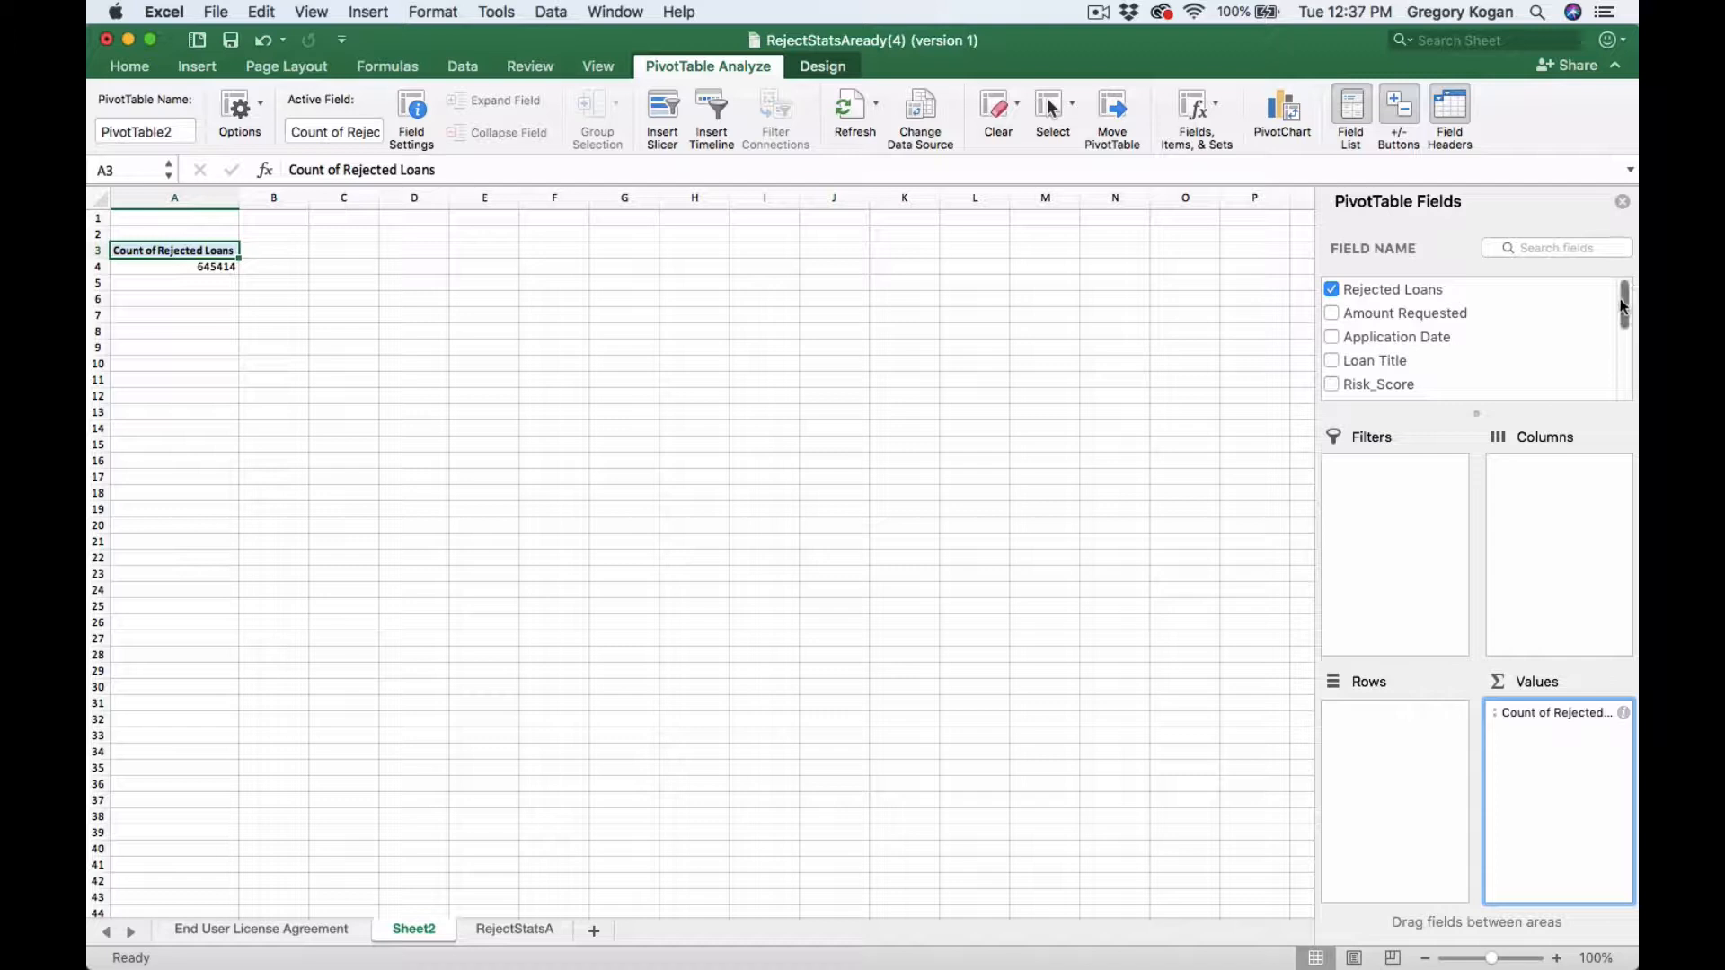
# - Add the DTI Bucket field and move it from values into the rows area
pyautogui.moveTo(1624, 297); pyautogui.dragTo(1633, 337)
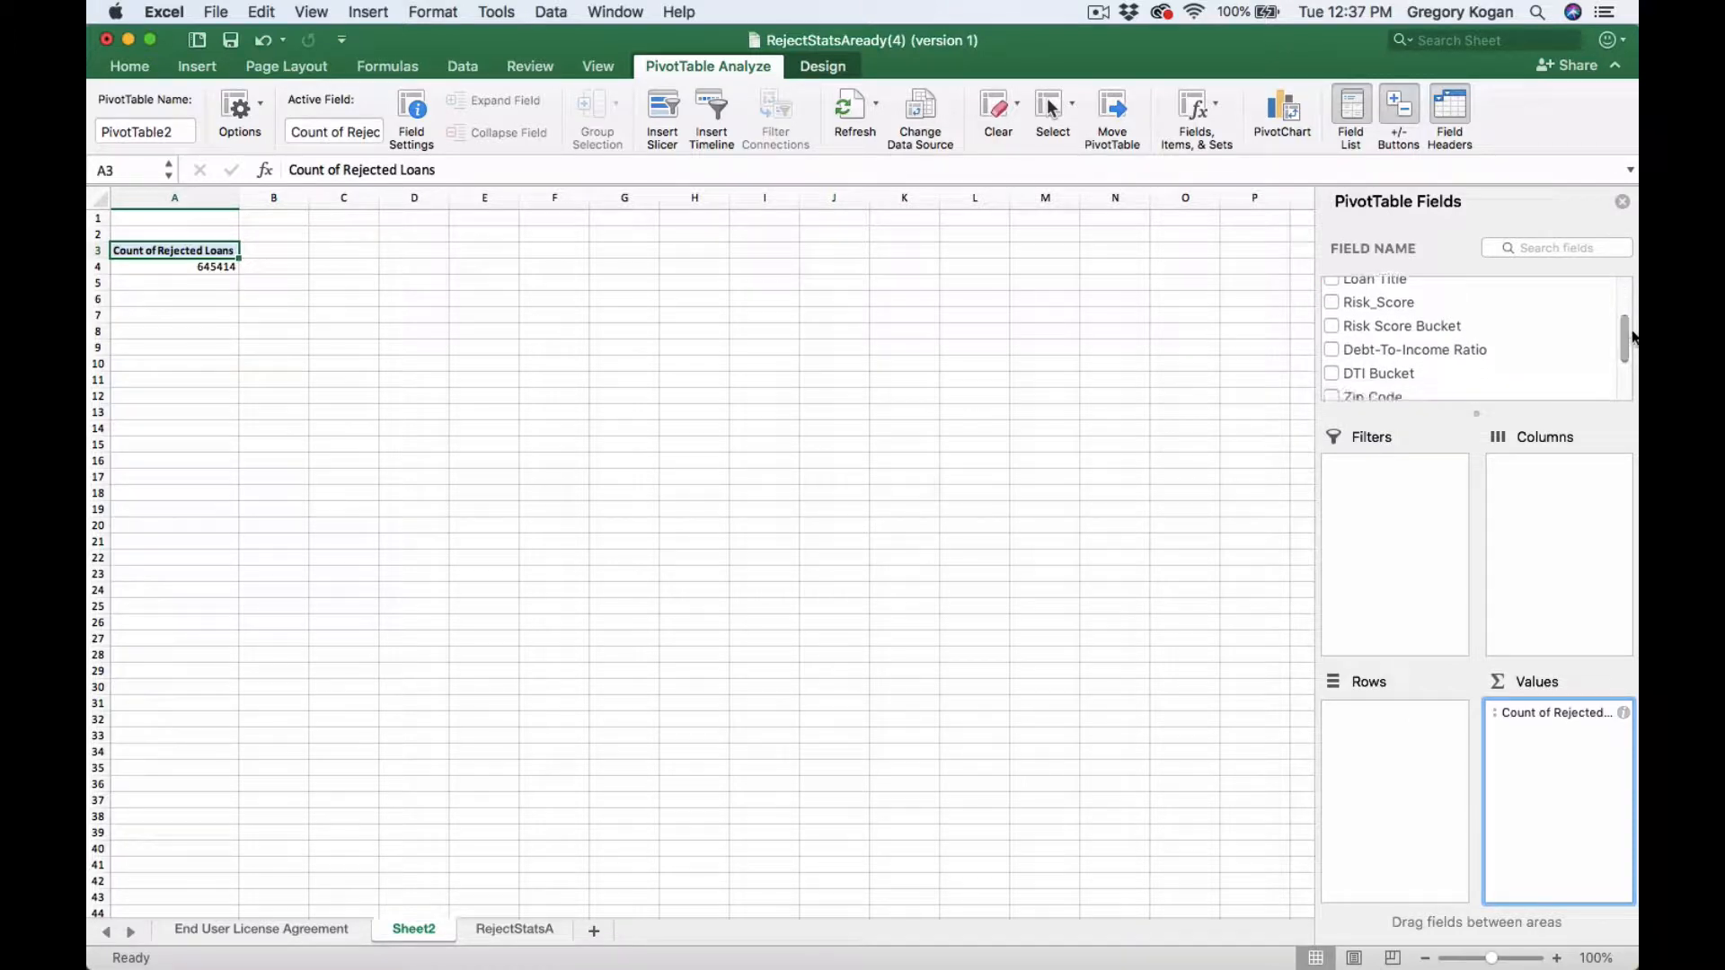
pyautogui.click(1332, 374)
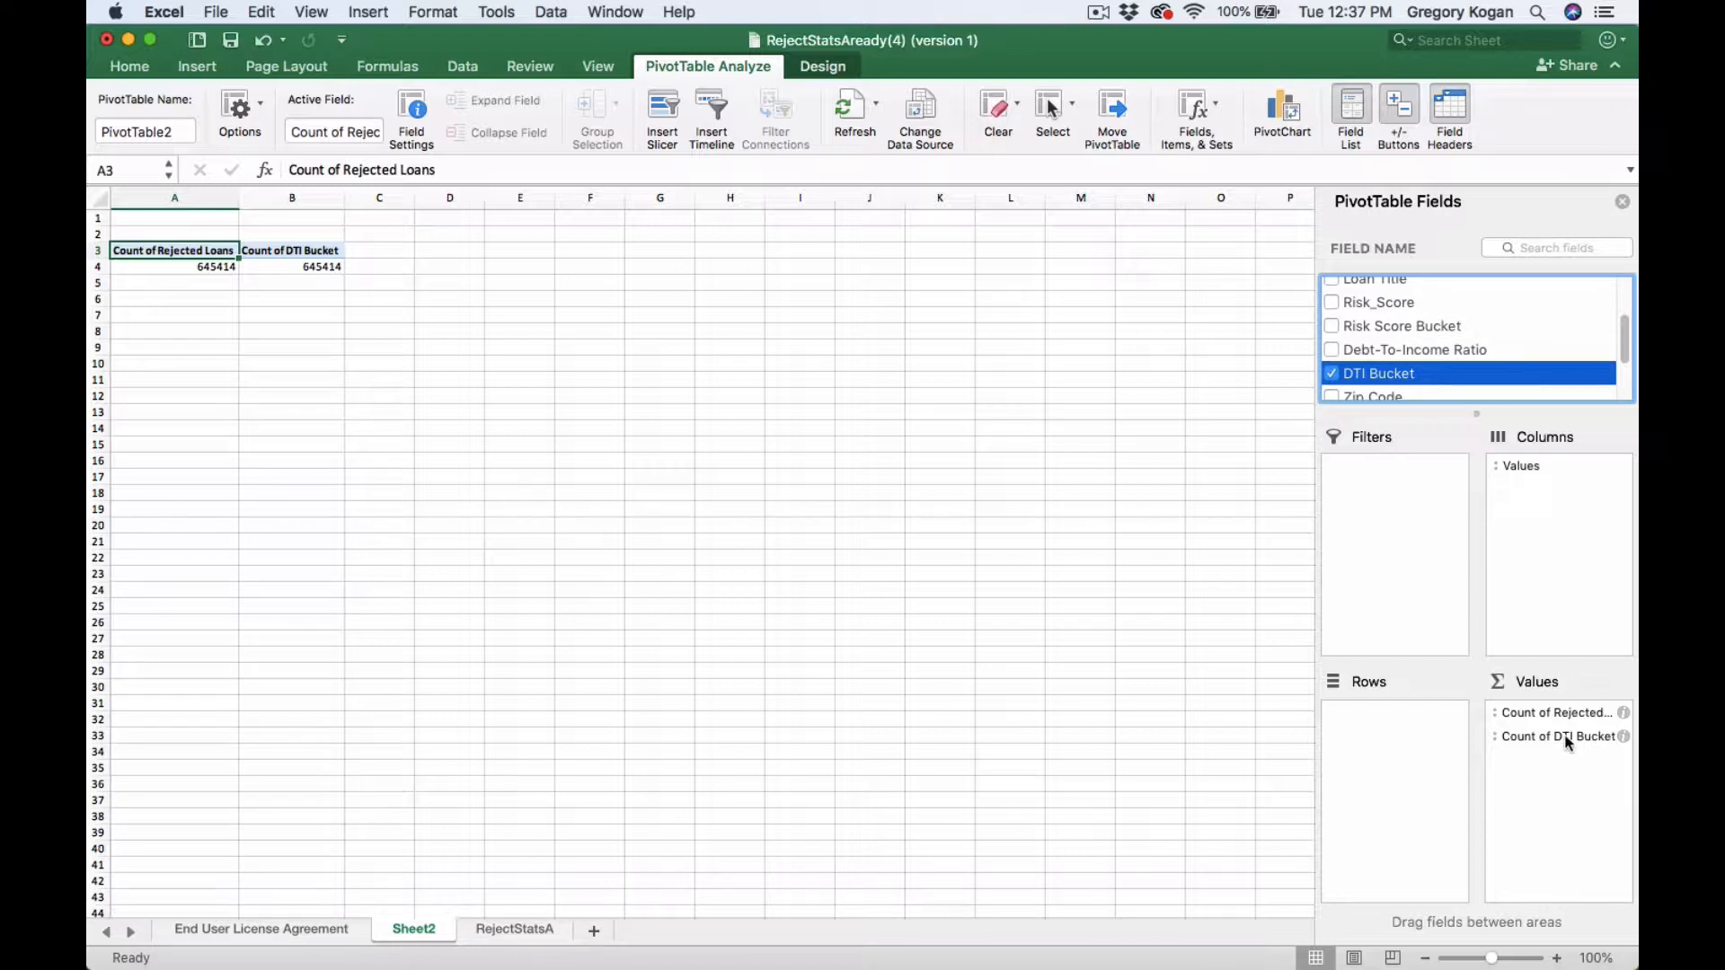
pyautogui.moveTo(1573, 737); pyautogui.dragTo(1389, 724)
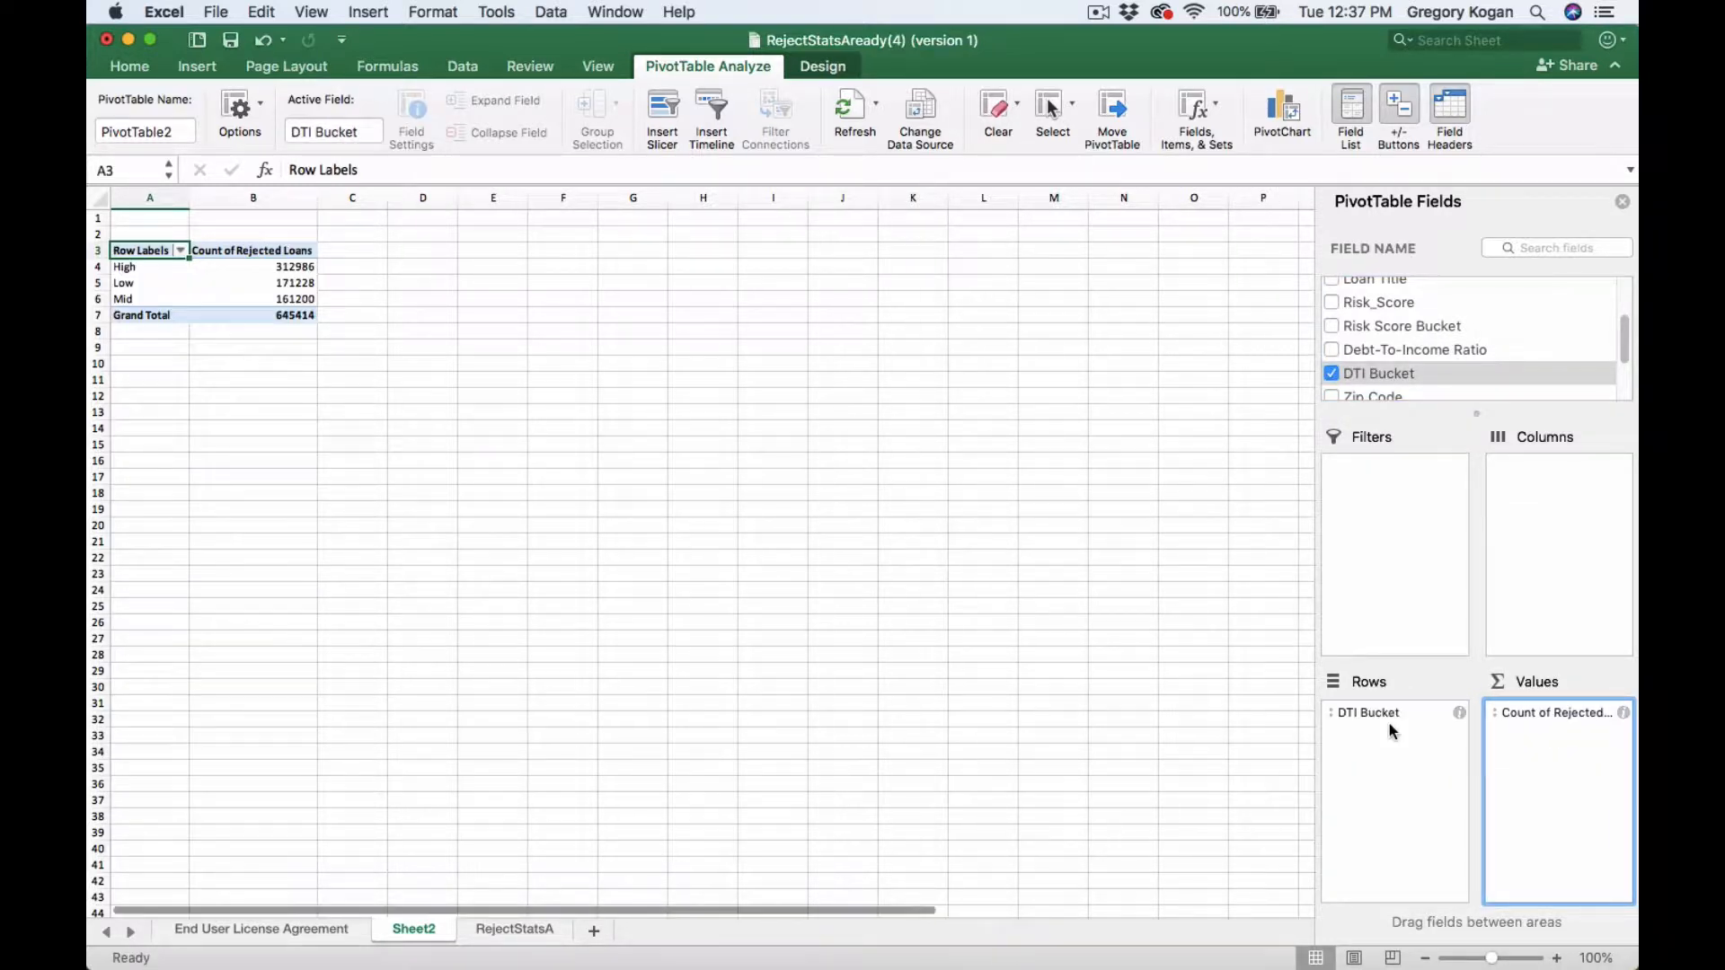
# - Format the pivot count values with thousands separators and no decimal places
pyautogui.click(95, 197)
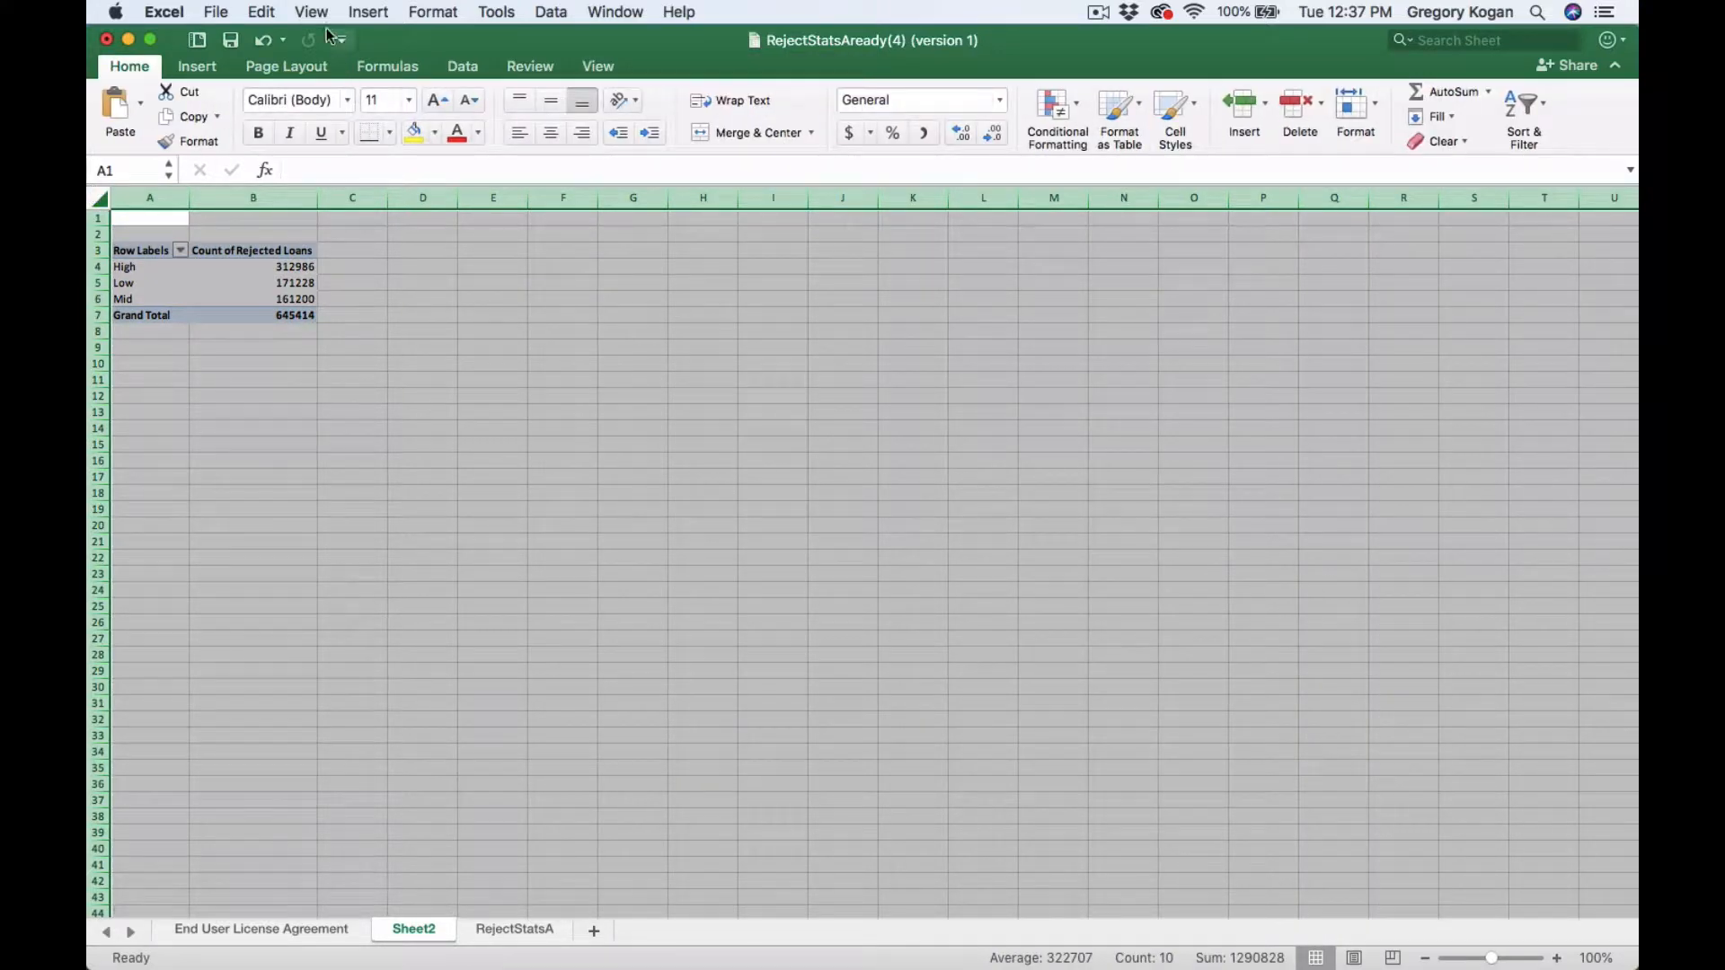
pyautogui.click(312, 11)
pyautogui.click(434, 284)
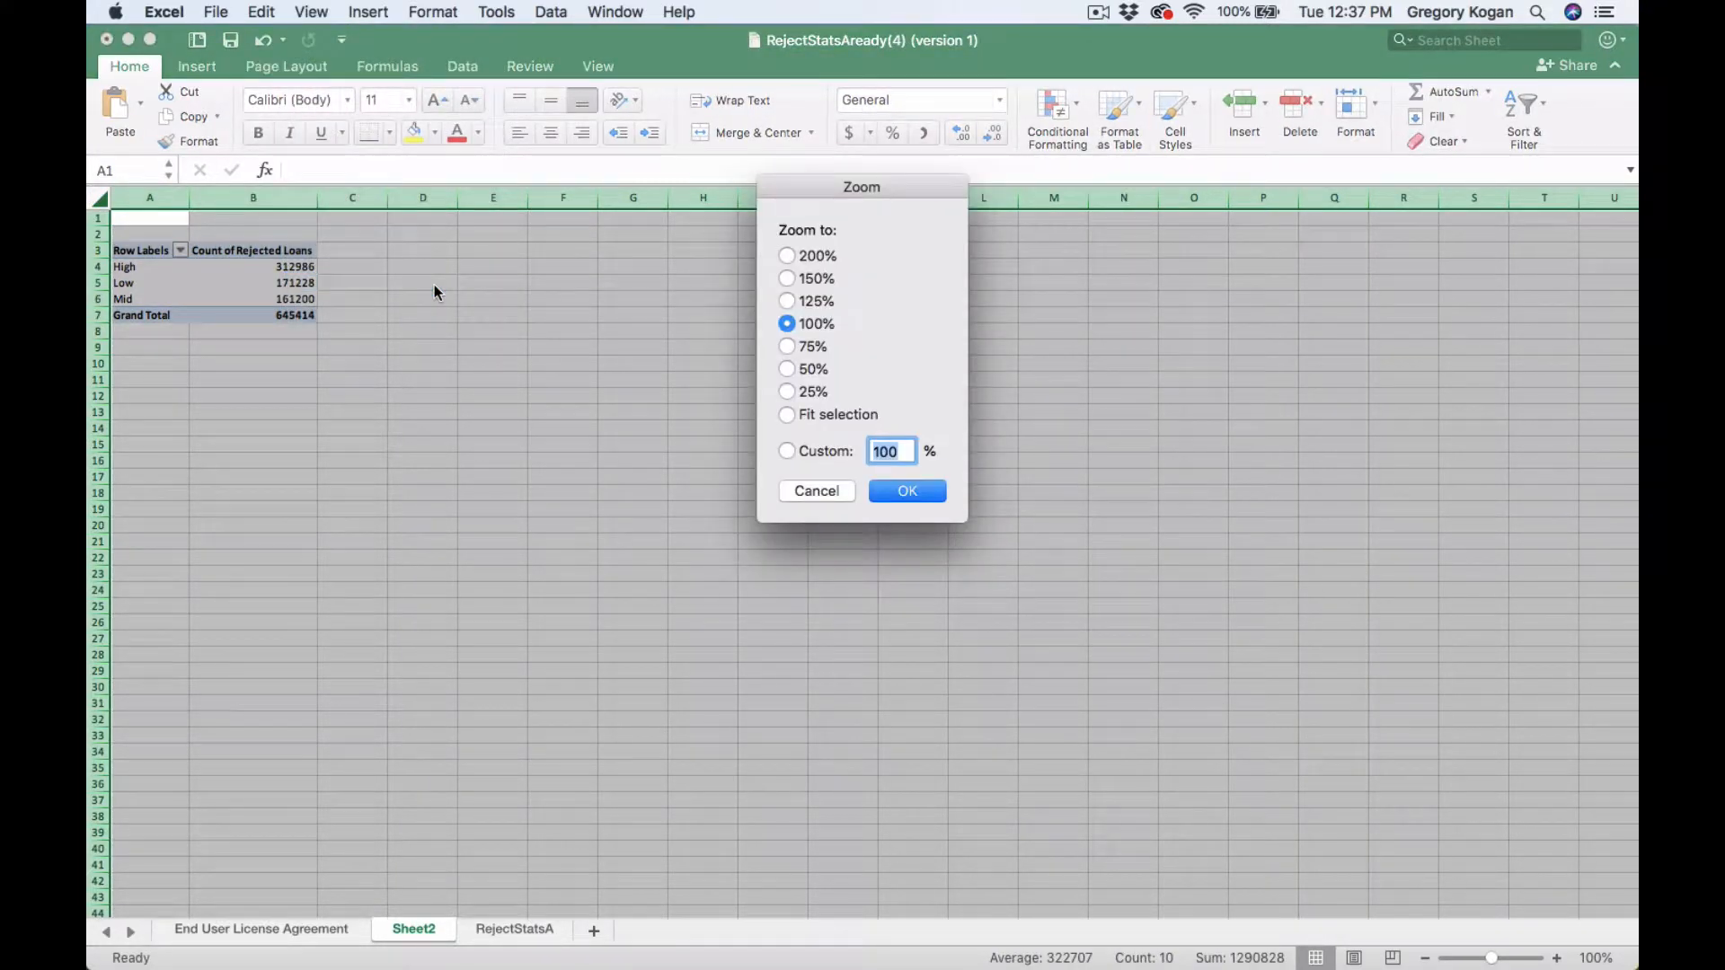
pyautogui.click(788, 301)
pyautogui.click(895, 490)
pyautogui.click(519, 451)
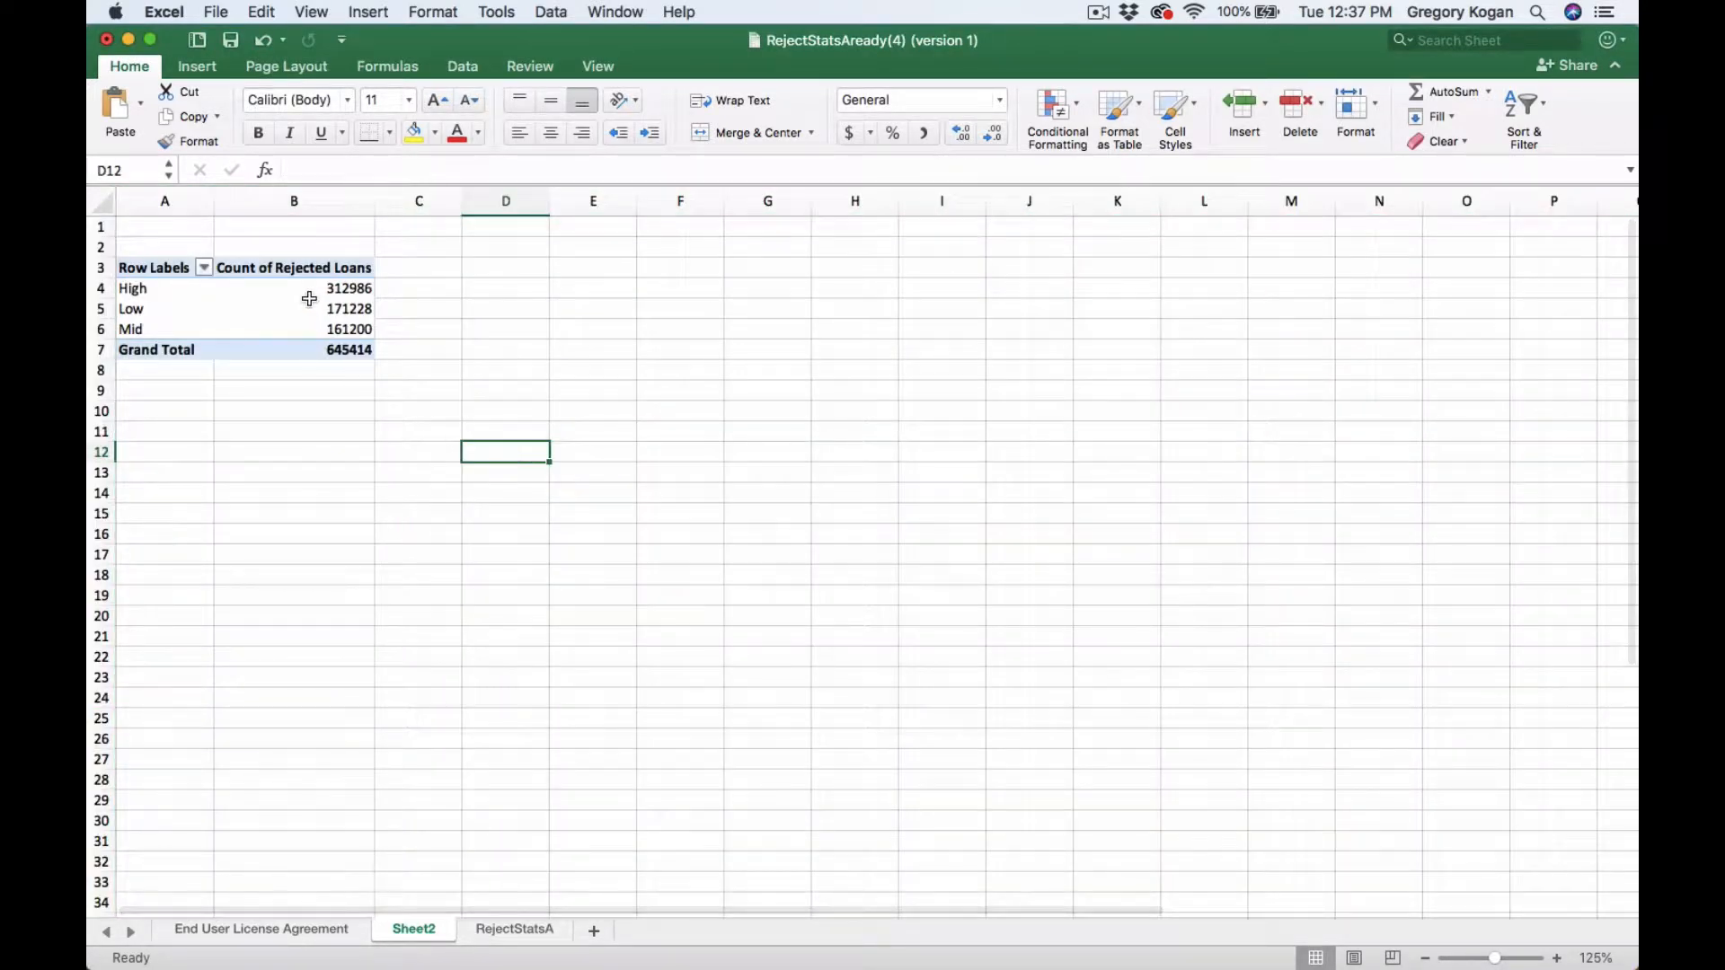
pyautogui.moveTo(308, 297); pyautogui.dragTo(308, 349)
pyautogui.click(922, 133)
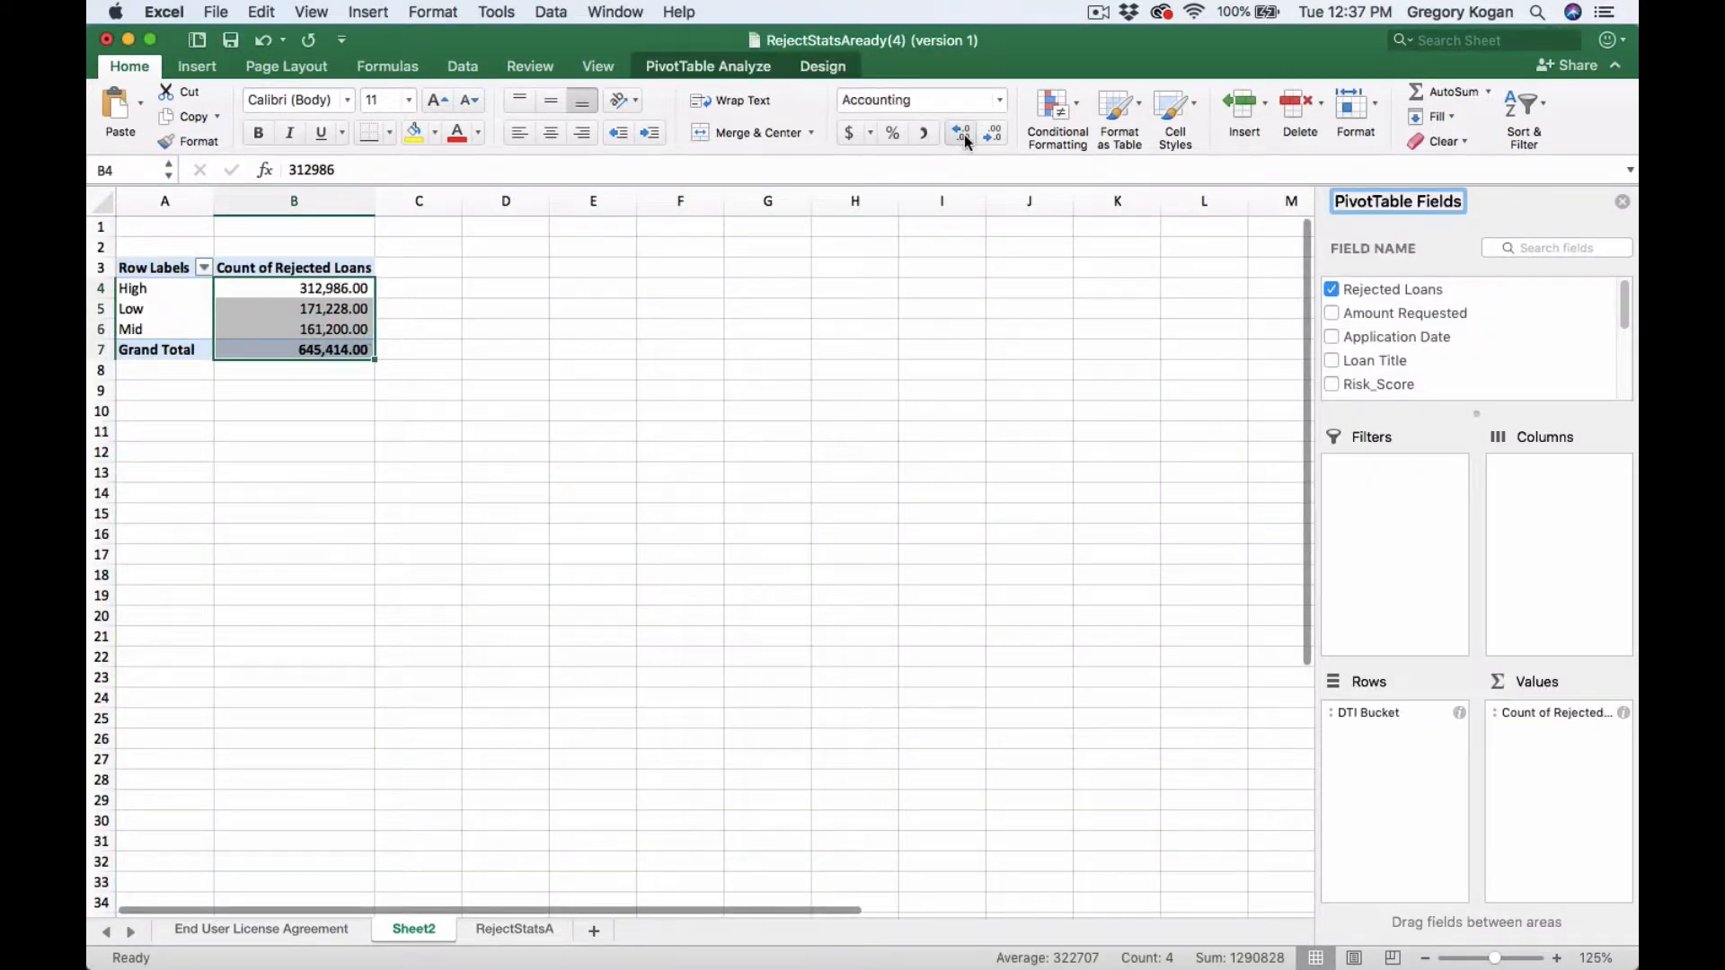
pyautogui.click(982, 135)
pyautogui.click(978, 131)
pyautogui.click(494, 314)
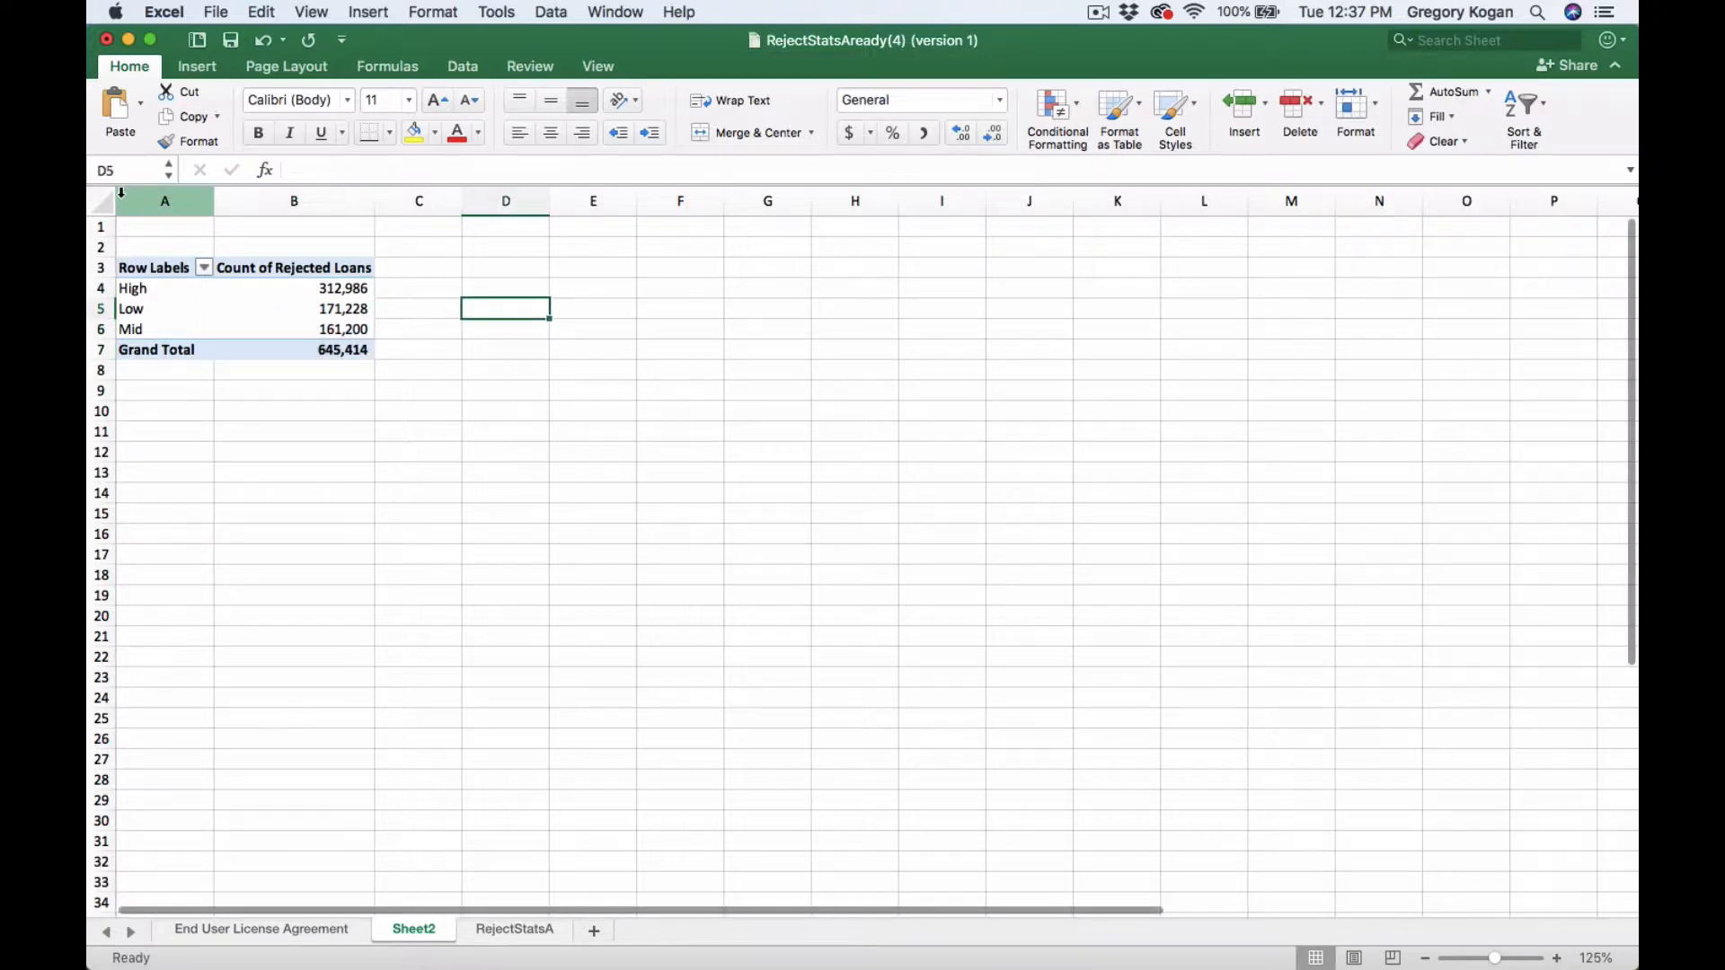
# - Examine the loan counts for each DTI bucket in the pivot table
pyautogui.scroll(5, 256, 308)
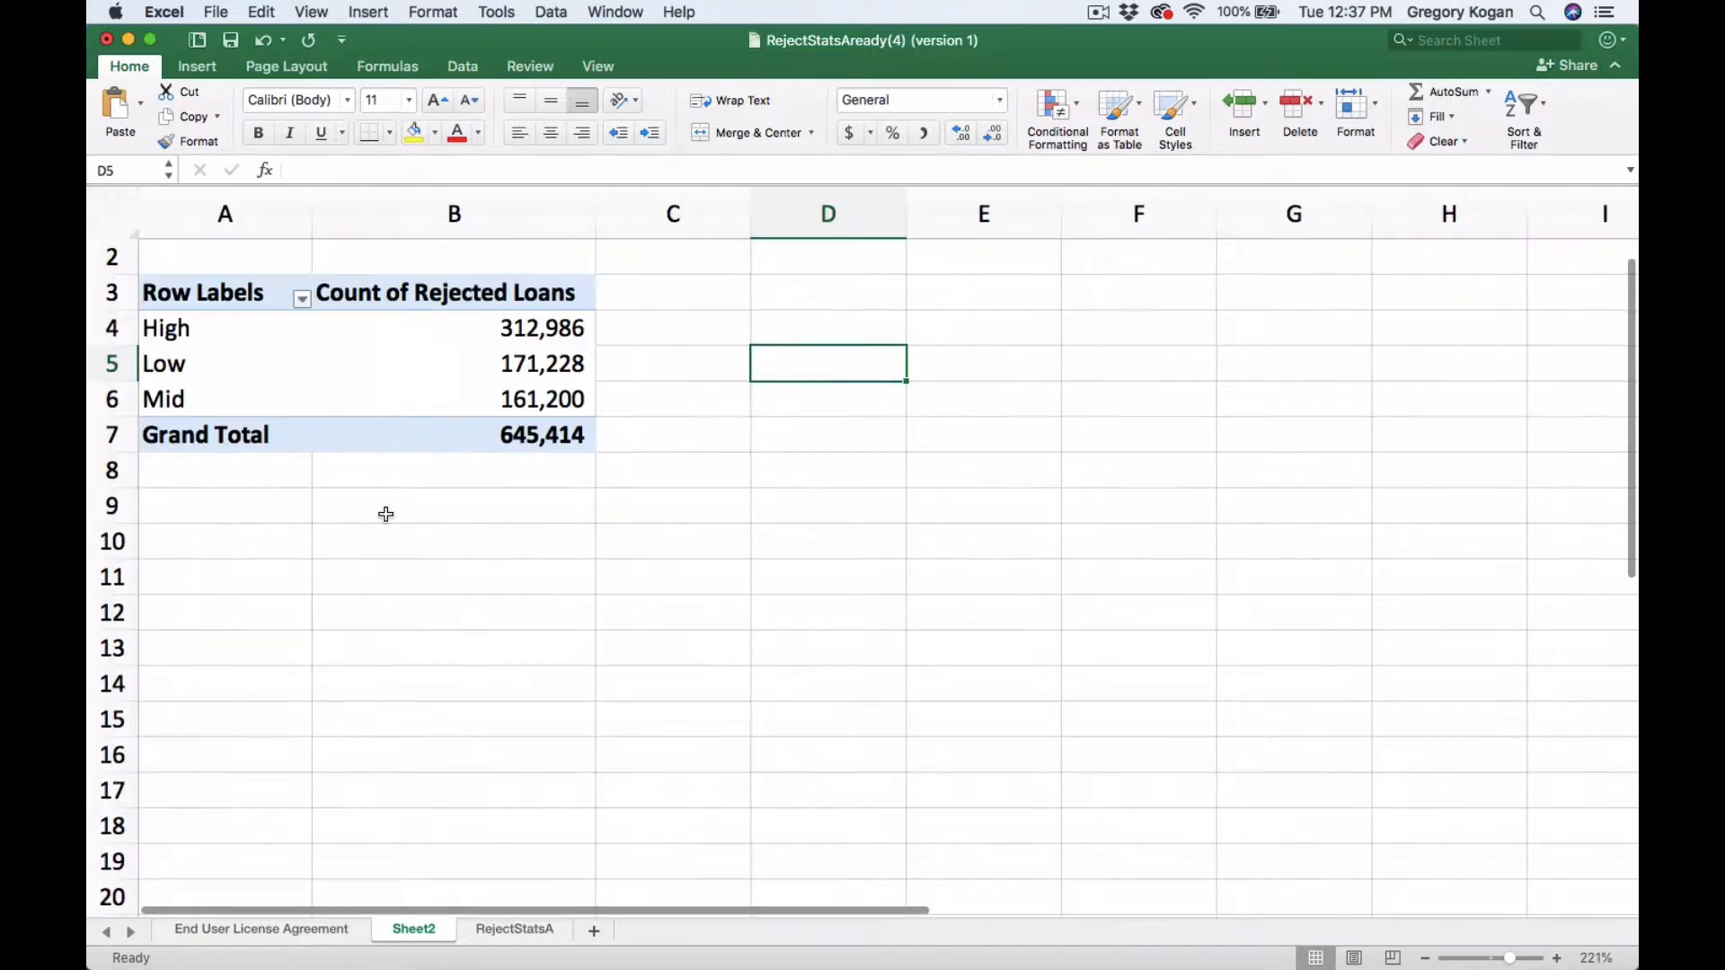
pyautogui.click(421, 385)
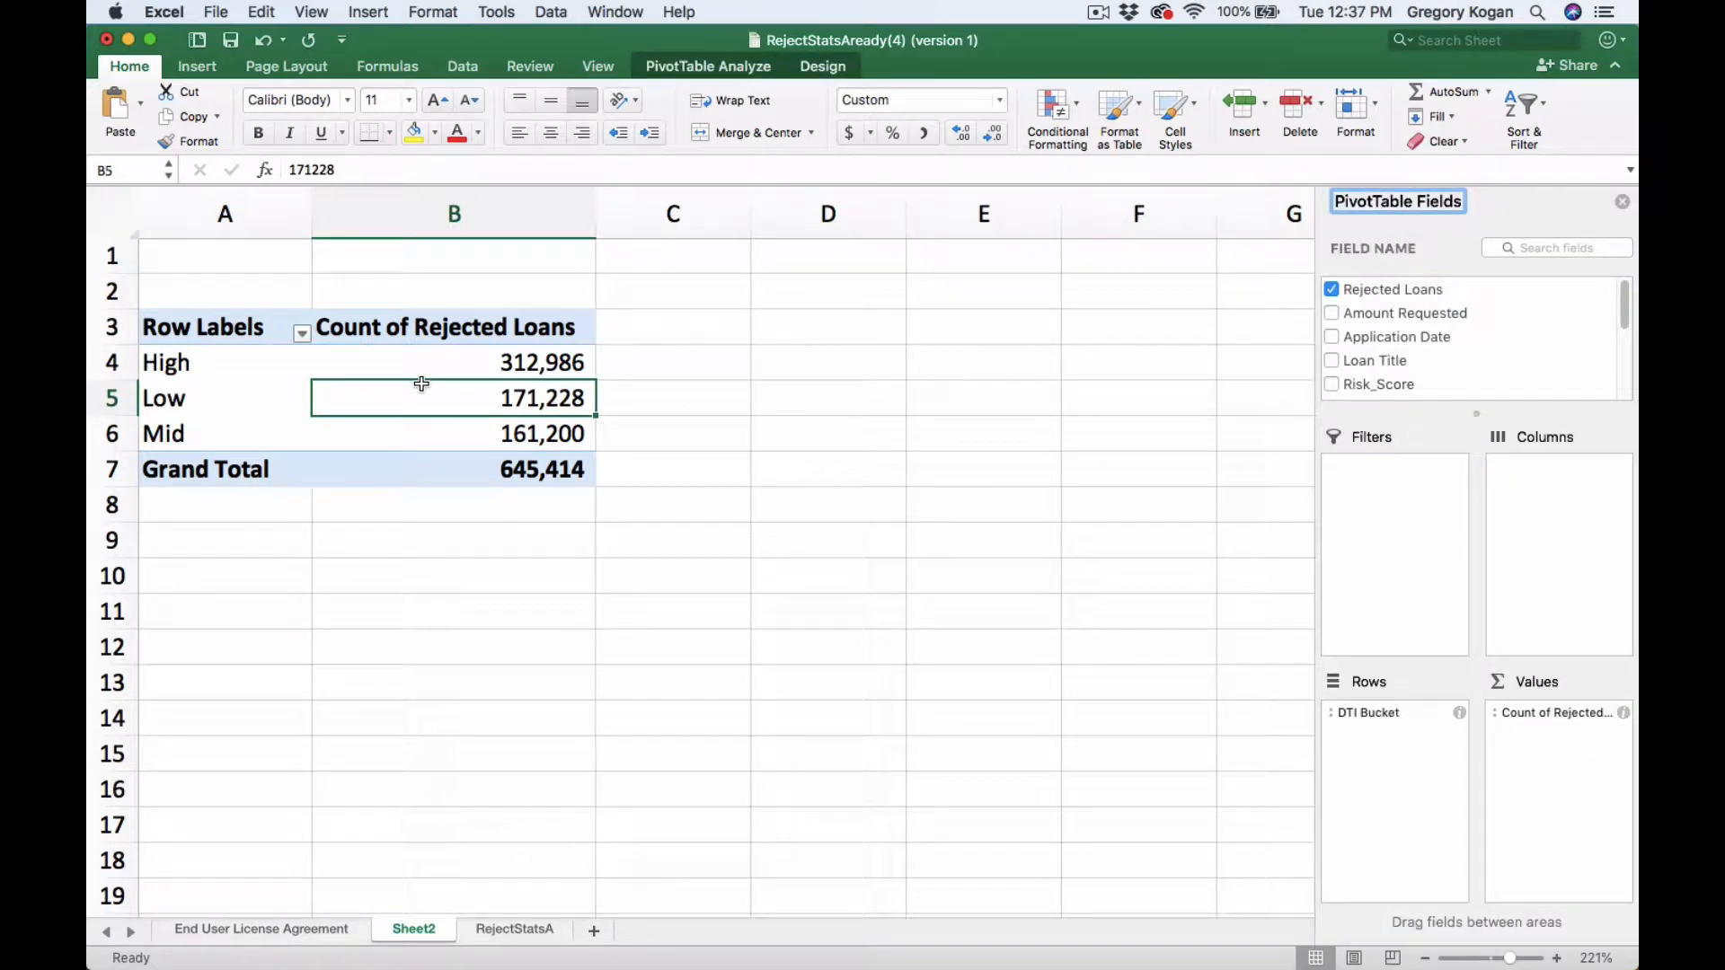
pyautogui.click(509, 366)
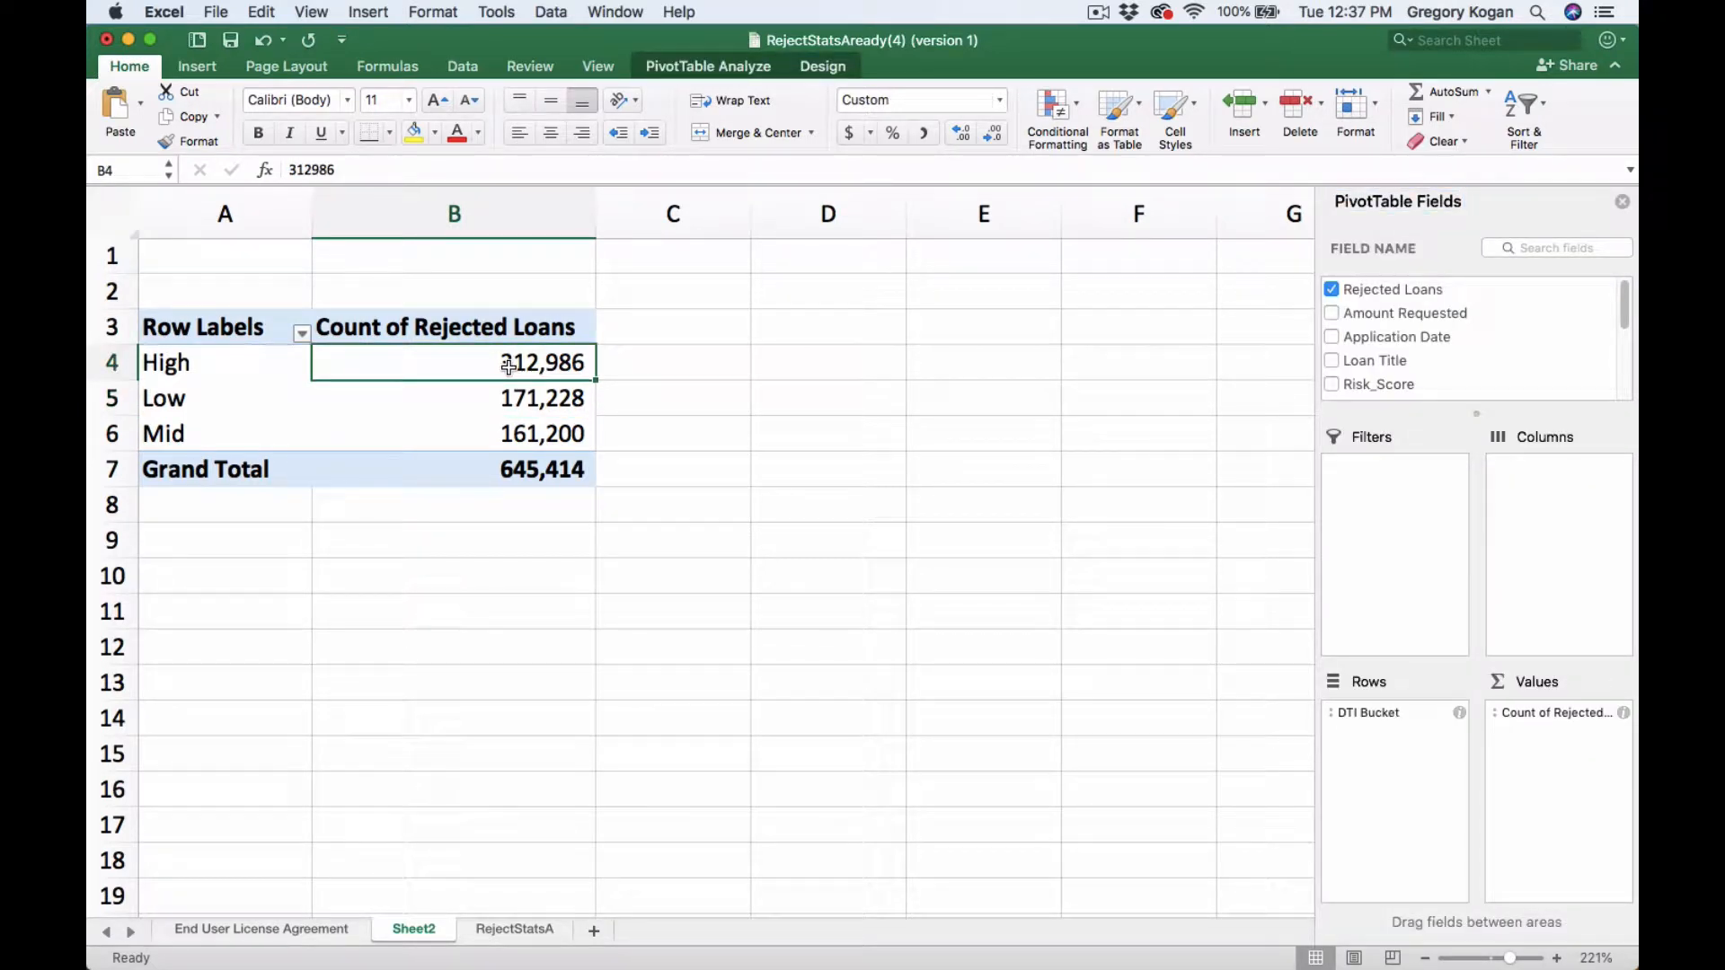
pyautogui.press('Left')
pyautogui.press('Right')
pyautogui.press('Down')
pyautogui.press('Down')
pyautogui.press('Up')
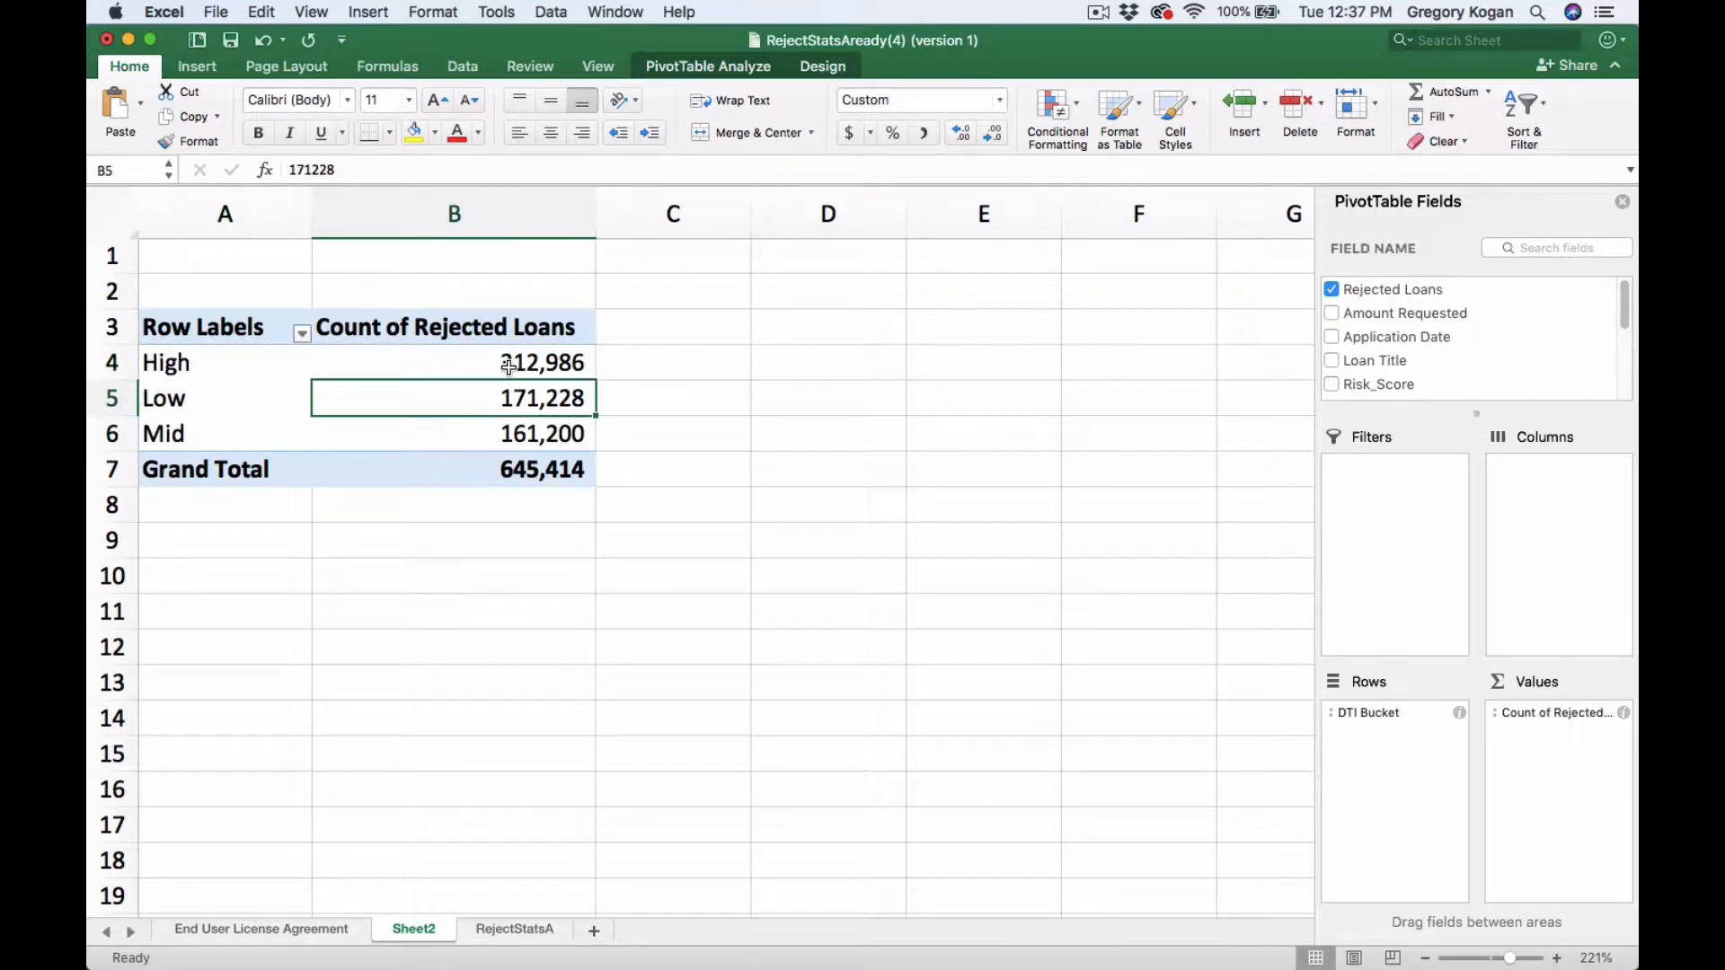
pyautogui.press('Down')
pyautogui.press('Up')
pyautogui.press('Up')
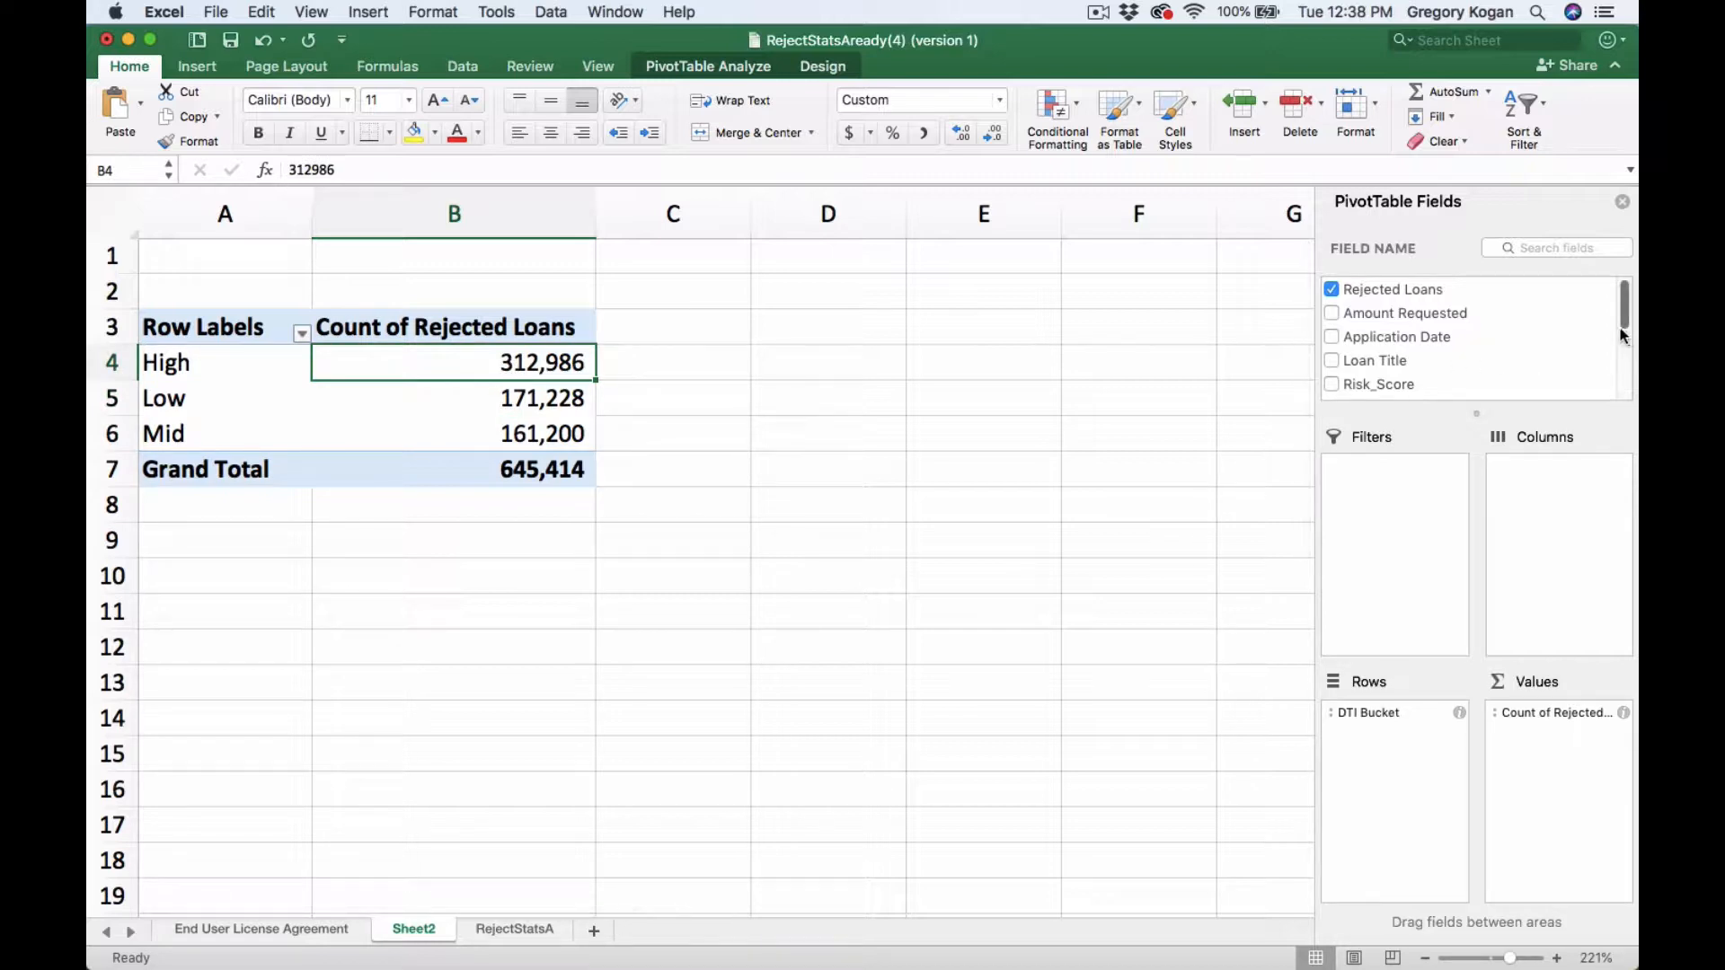
# - Remove the DTI Bucket field from the PivotTable
pyautogui.scroll(-3, 1627, 316)
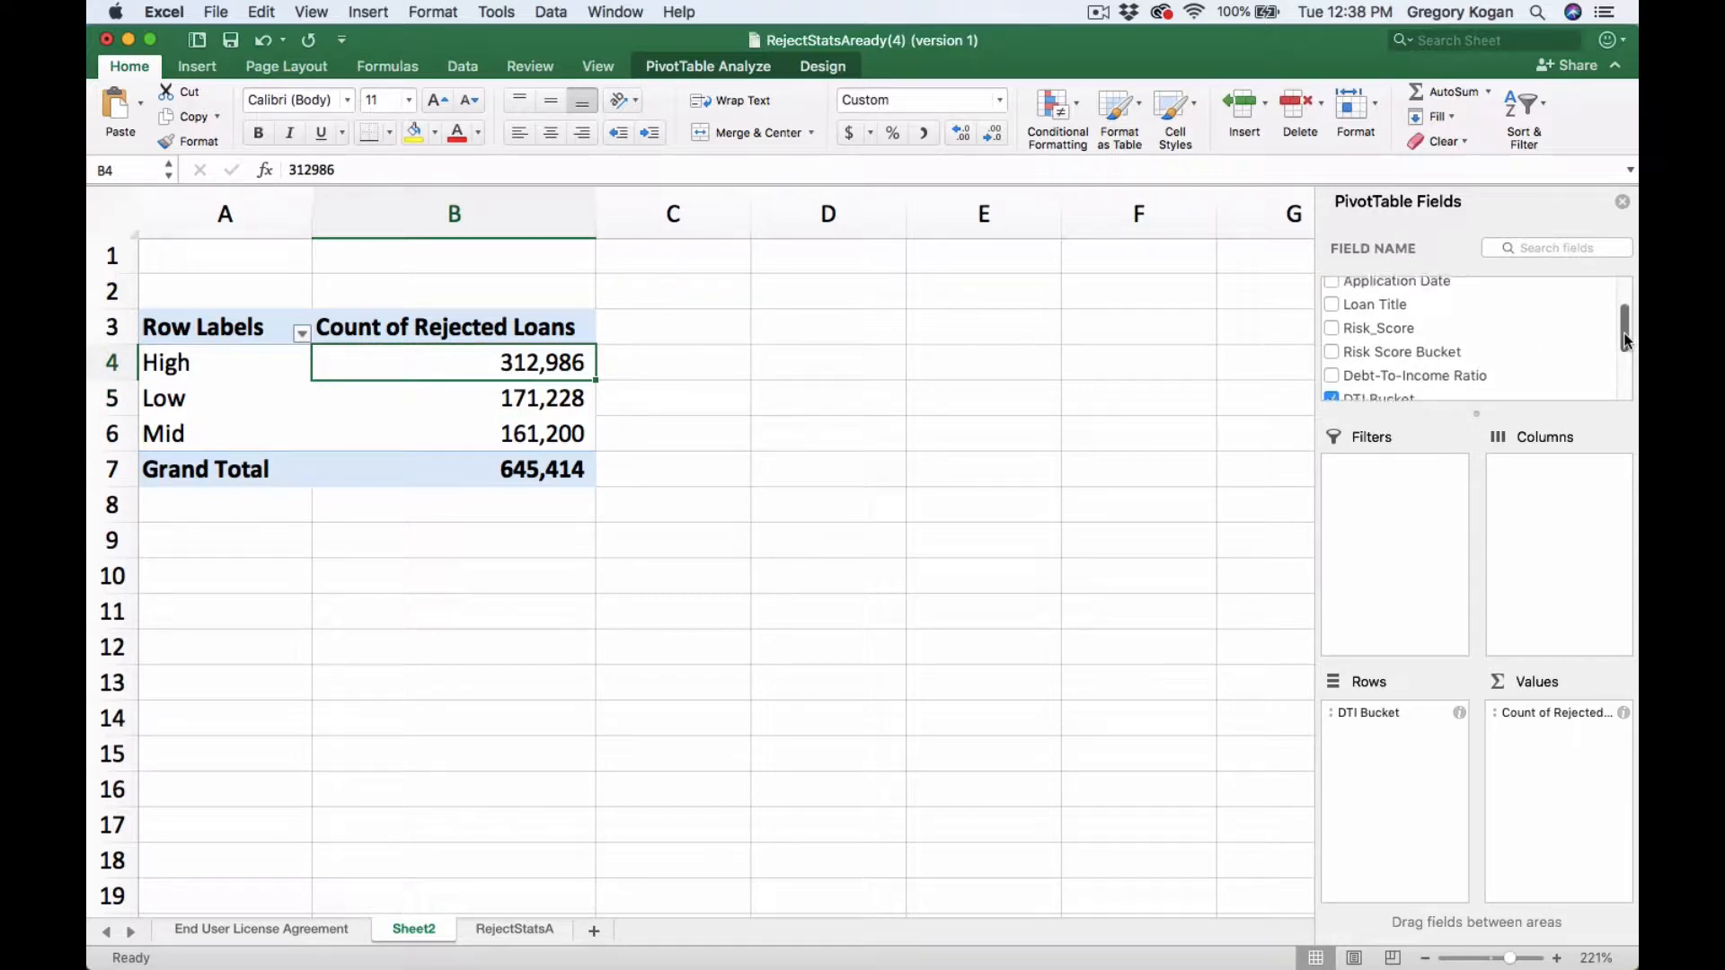
pyautogui.scroll(-1, 1347, 368)
pyautogui.click(1336, 380)
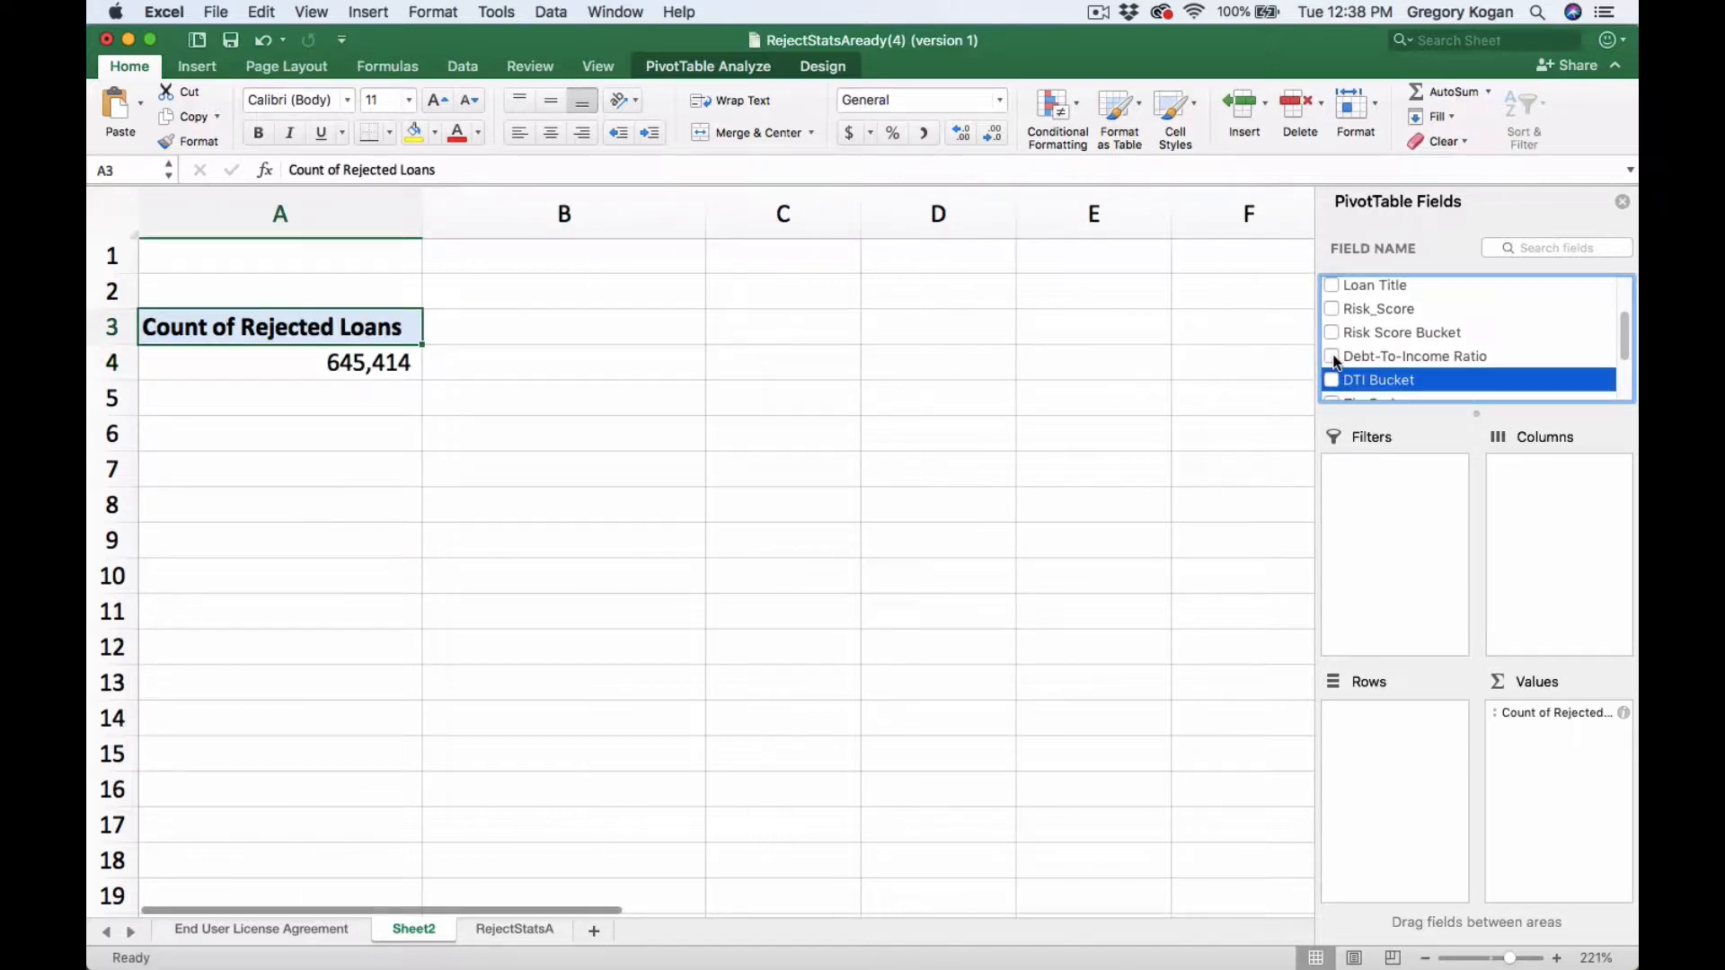
# - Add the Risk Score Bucket field and move it into the rows area
pyautogui.click(1331, 334)
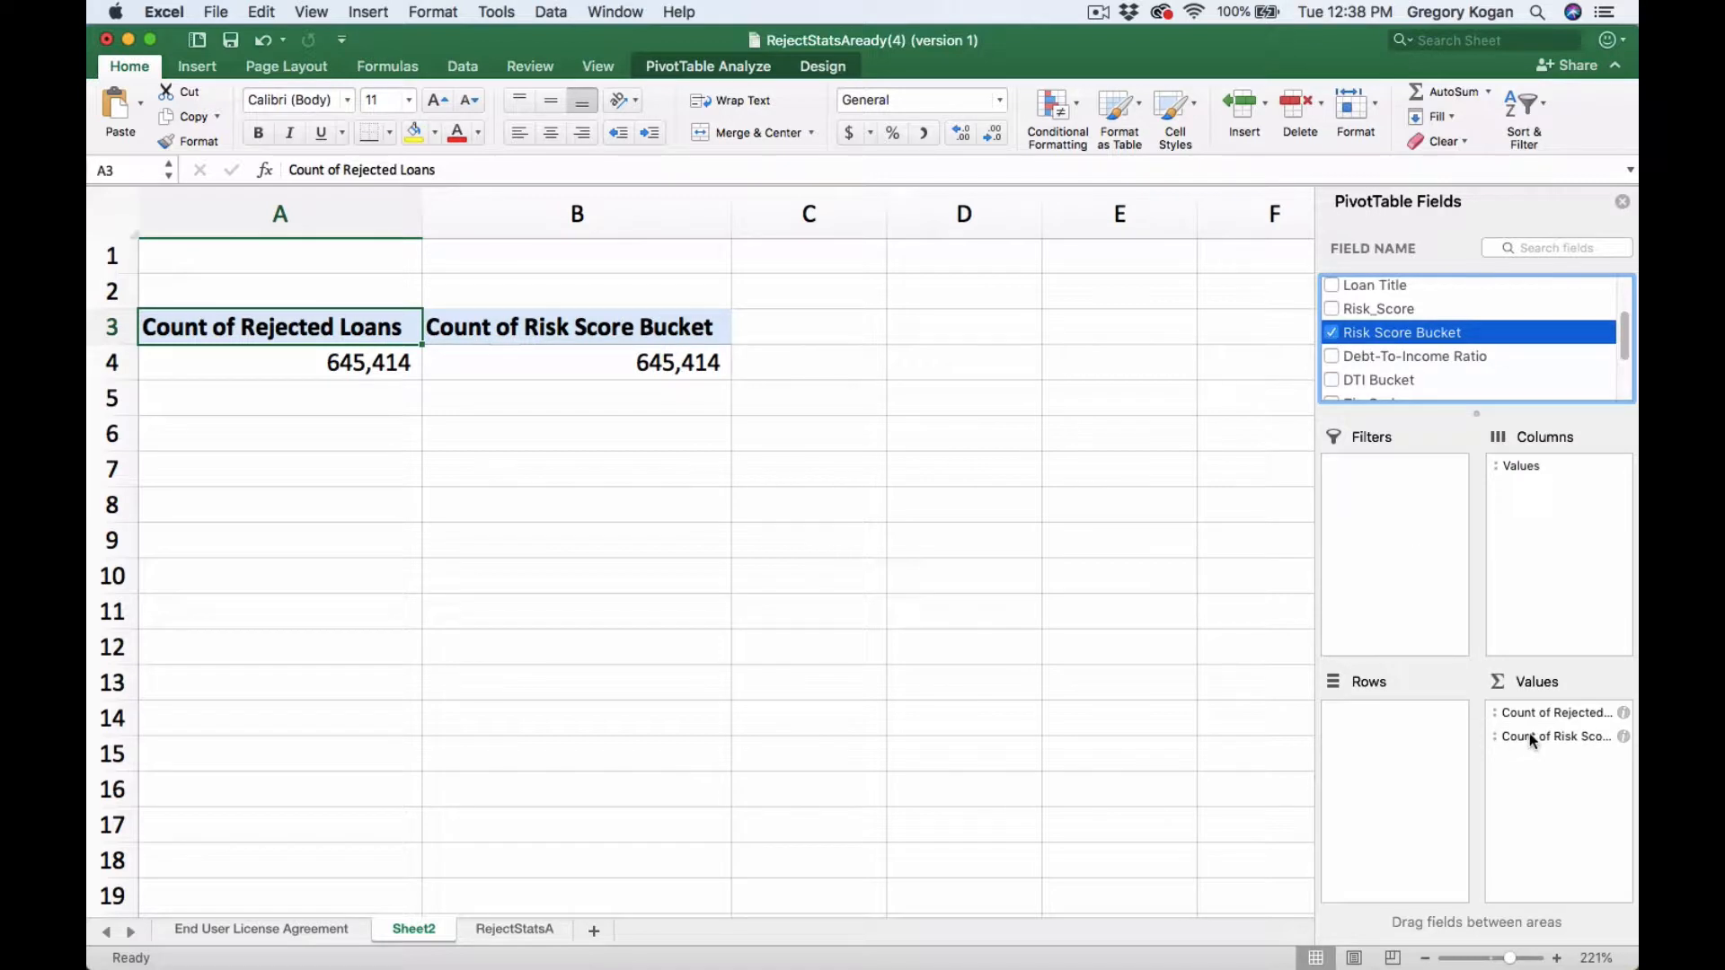
pyautogui.moveTo(1530, 733); pyautogui.dragTo(1388, 725)
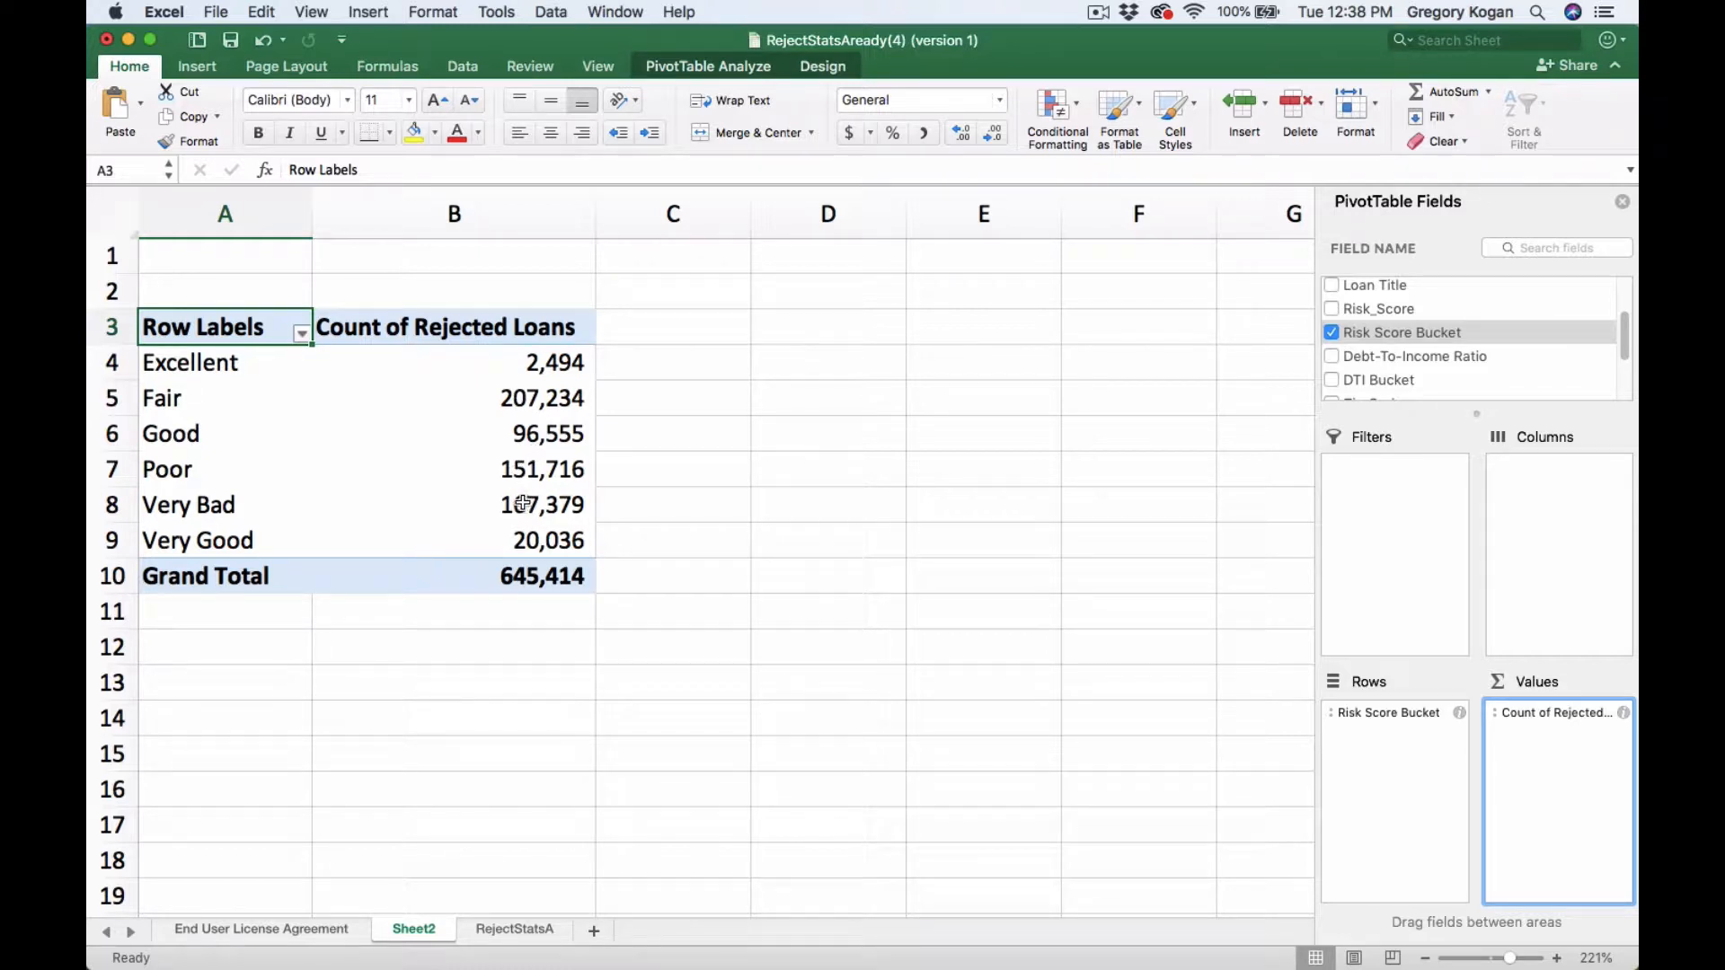
# - Remove the Risk Score Bucket field from the PivotTable
pyautogui.click(564, 335)
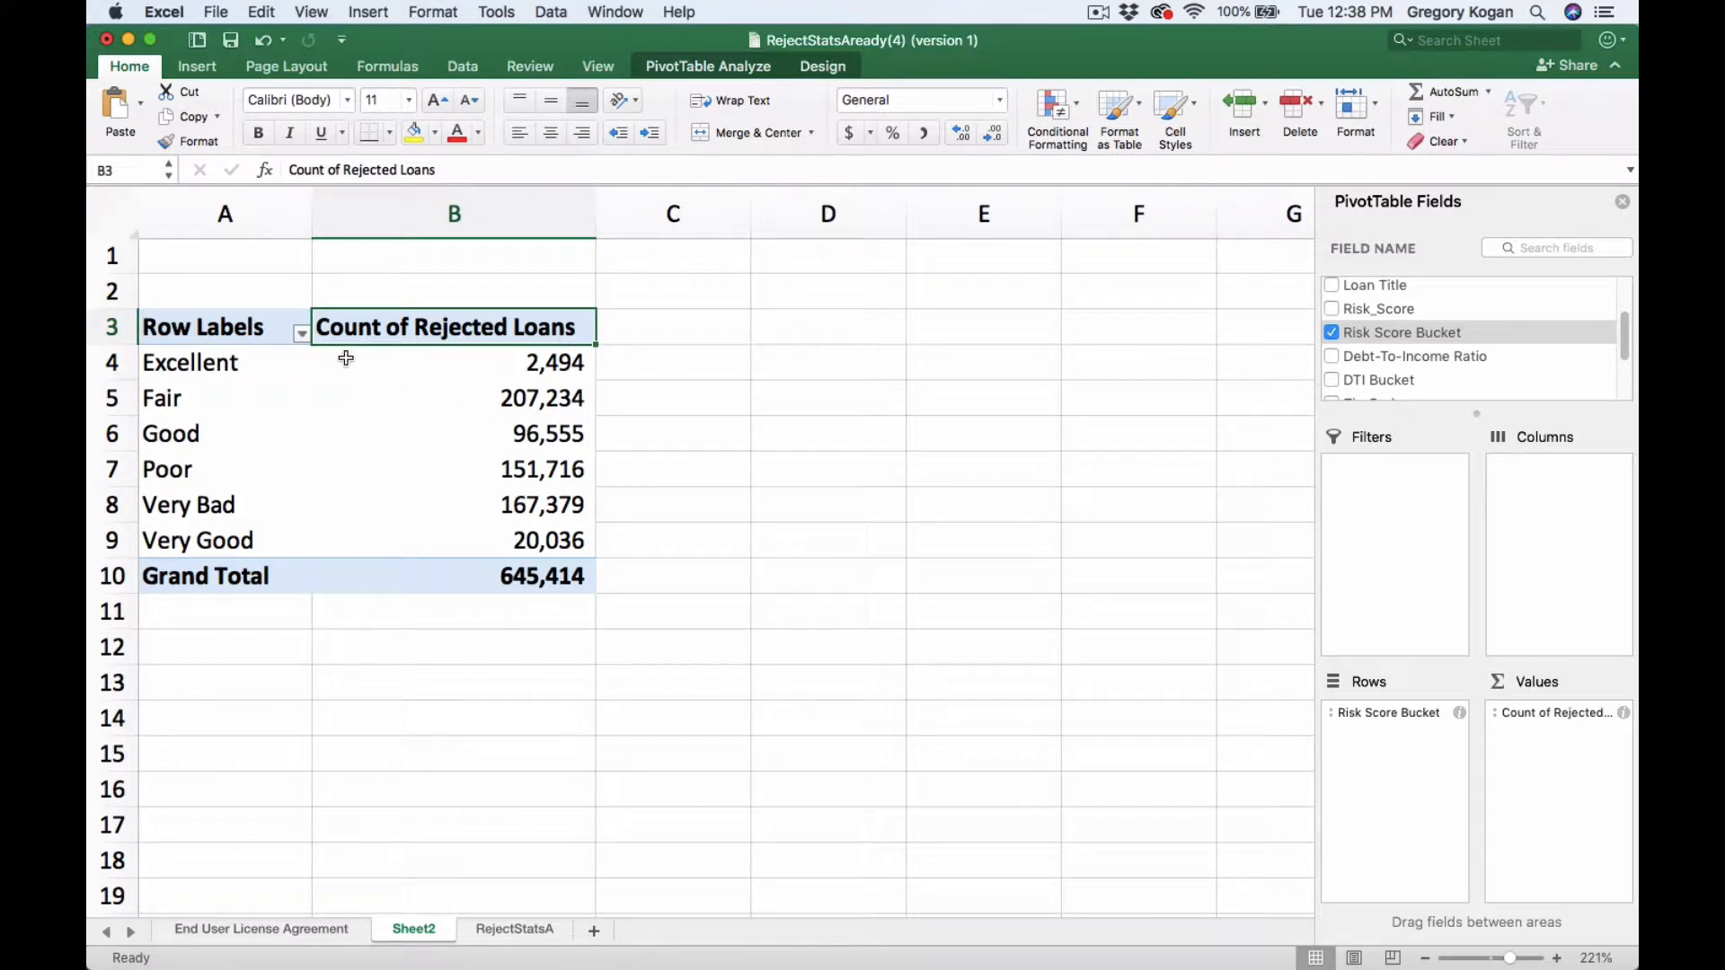
pyautogui.click(516, 460)
pyautogui.click(522, 334)
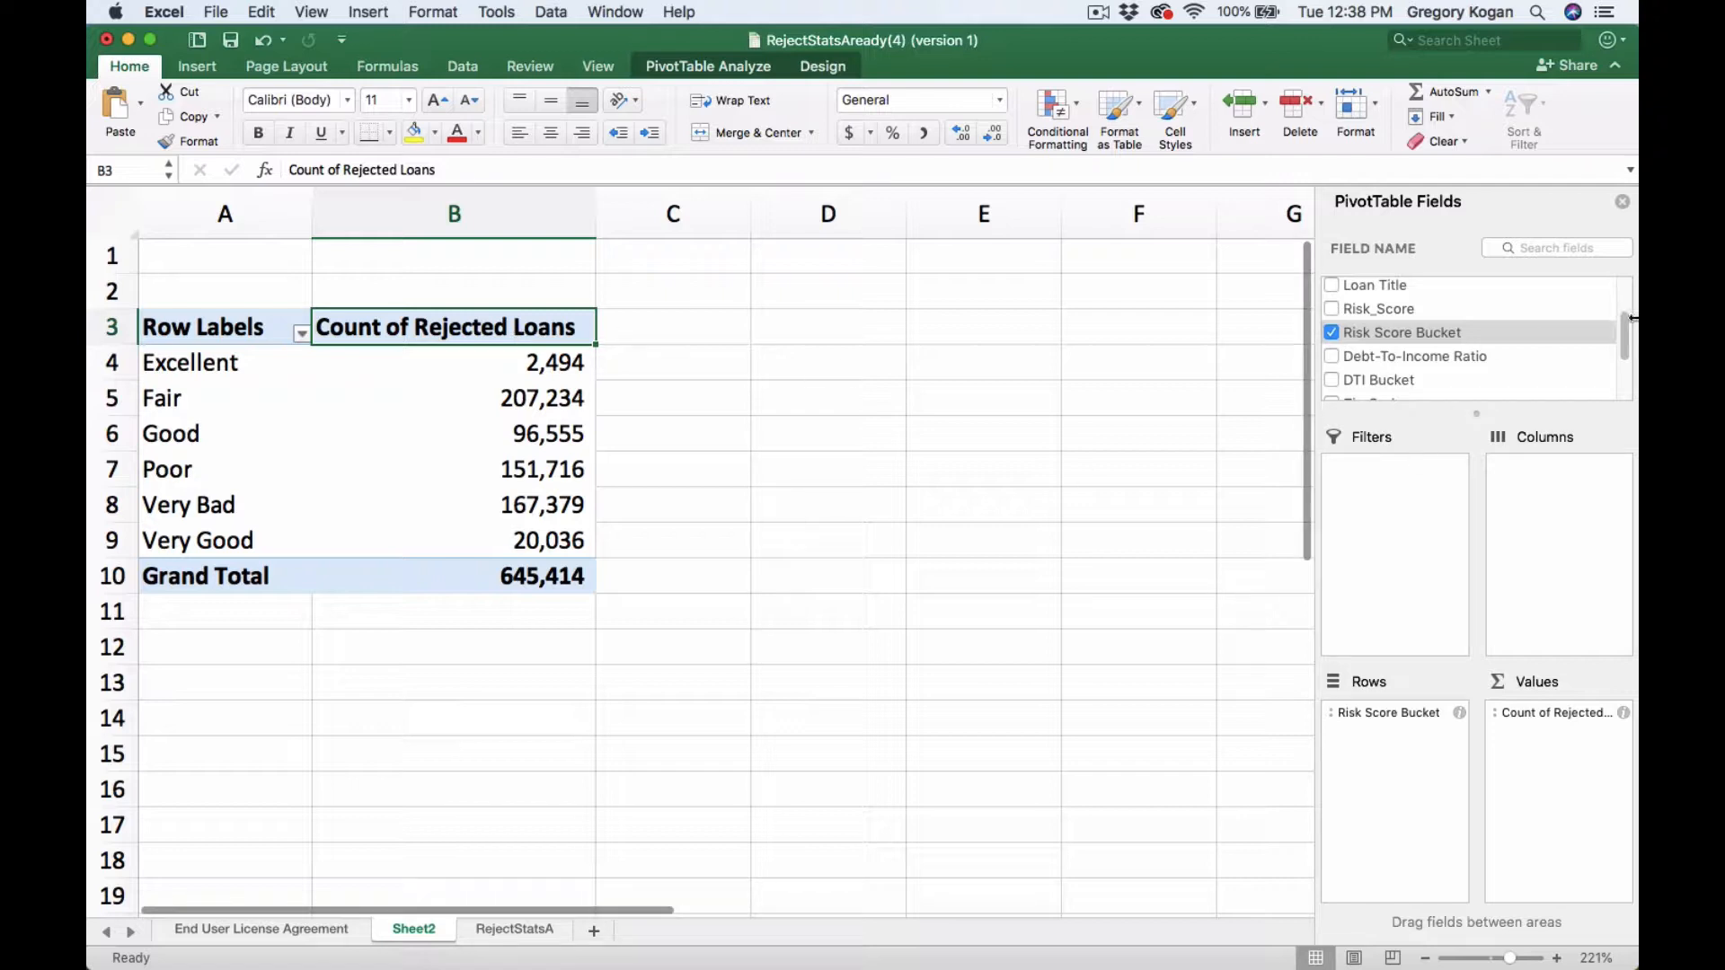
pyautogui.moveTo(1624, 337); pyautogui.dragTo(1626, 380)
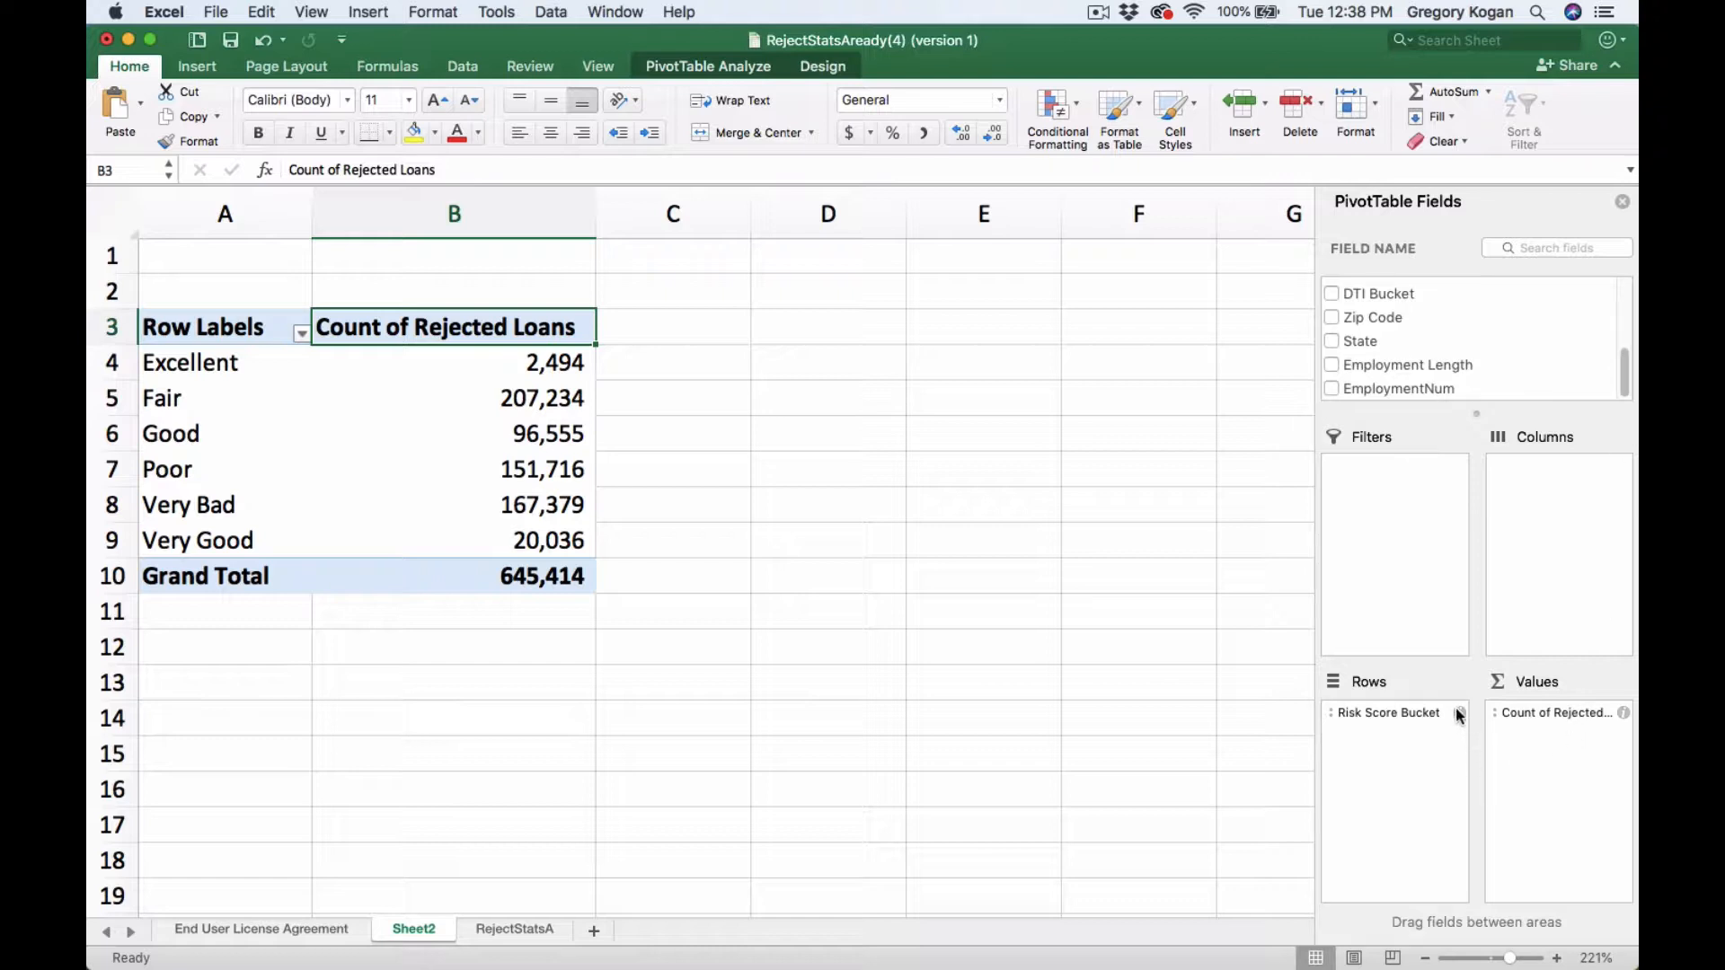
pyautogui.scroll(3, 1513, 333)
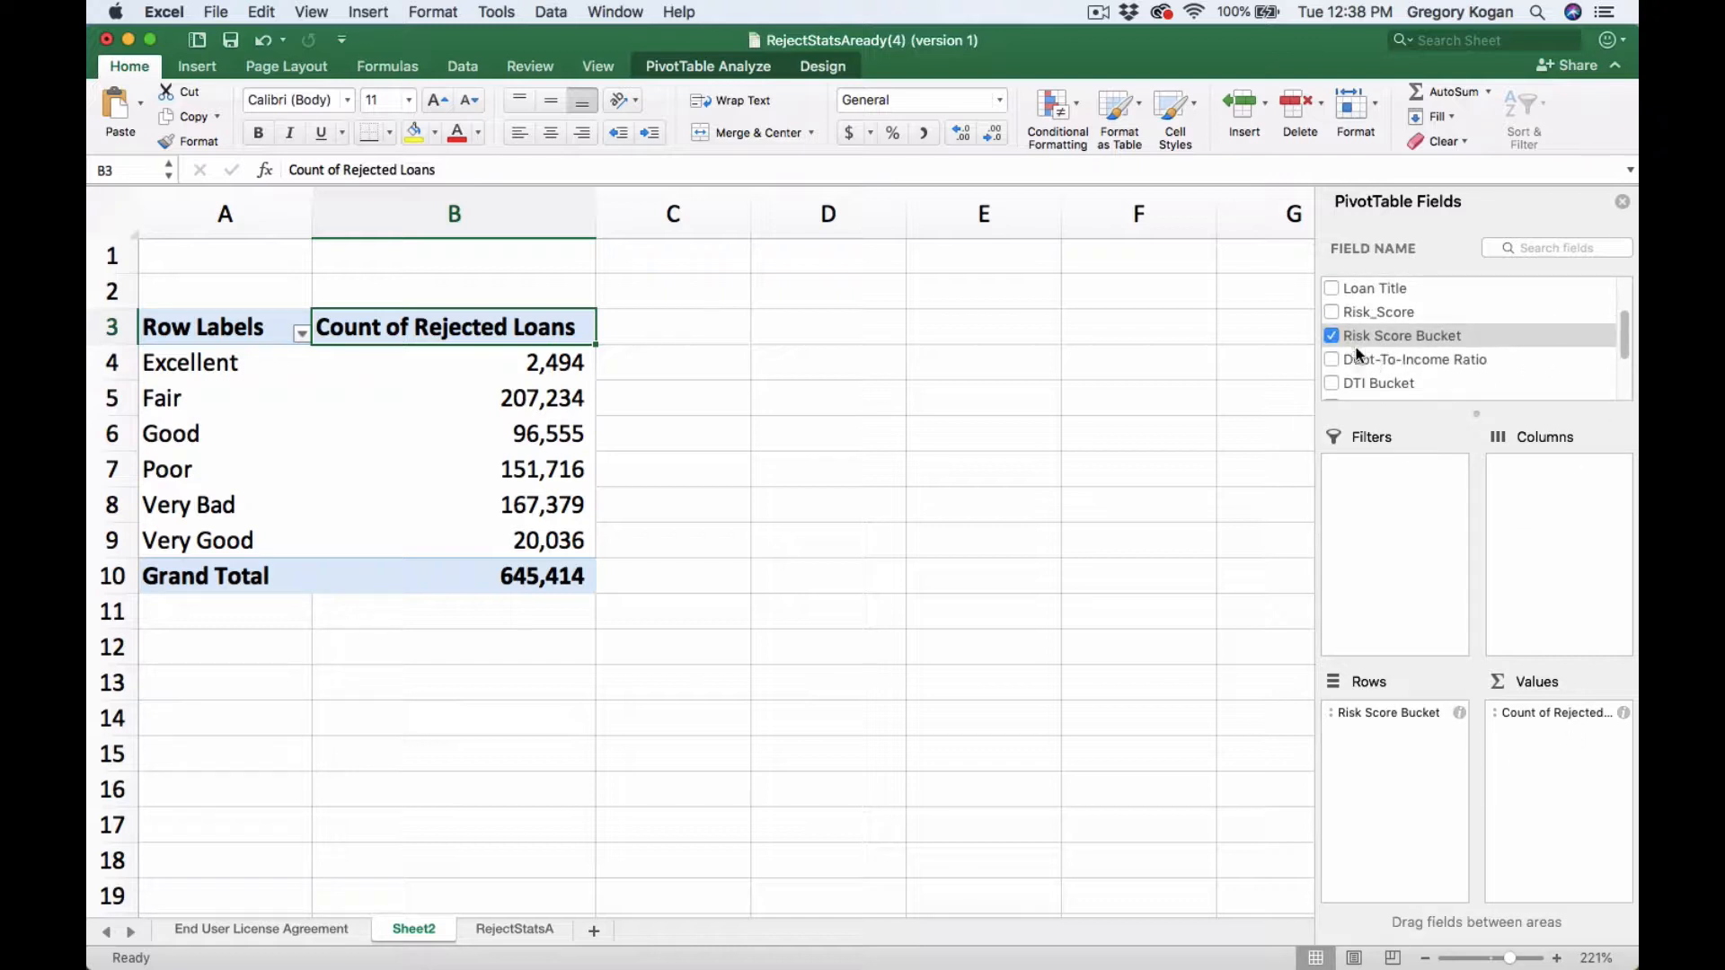
pyautogui.click(1332, 336)
# - Add the Employment Length field and move it into the rows area
pyautogui.scroll(-2, 1533, 350)
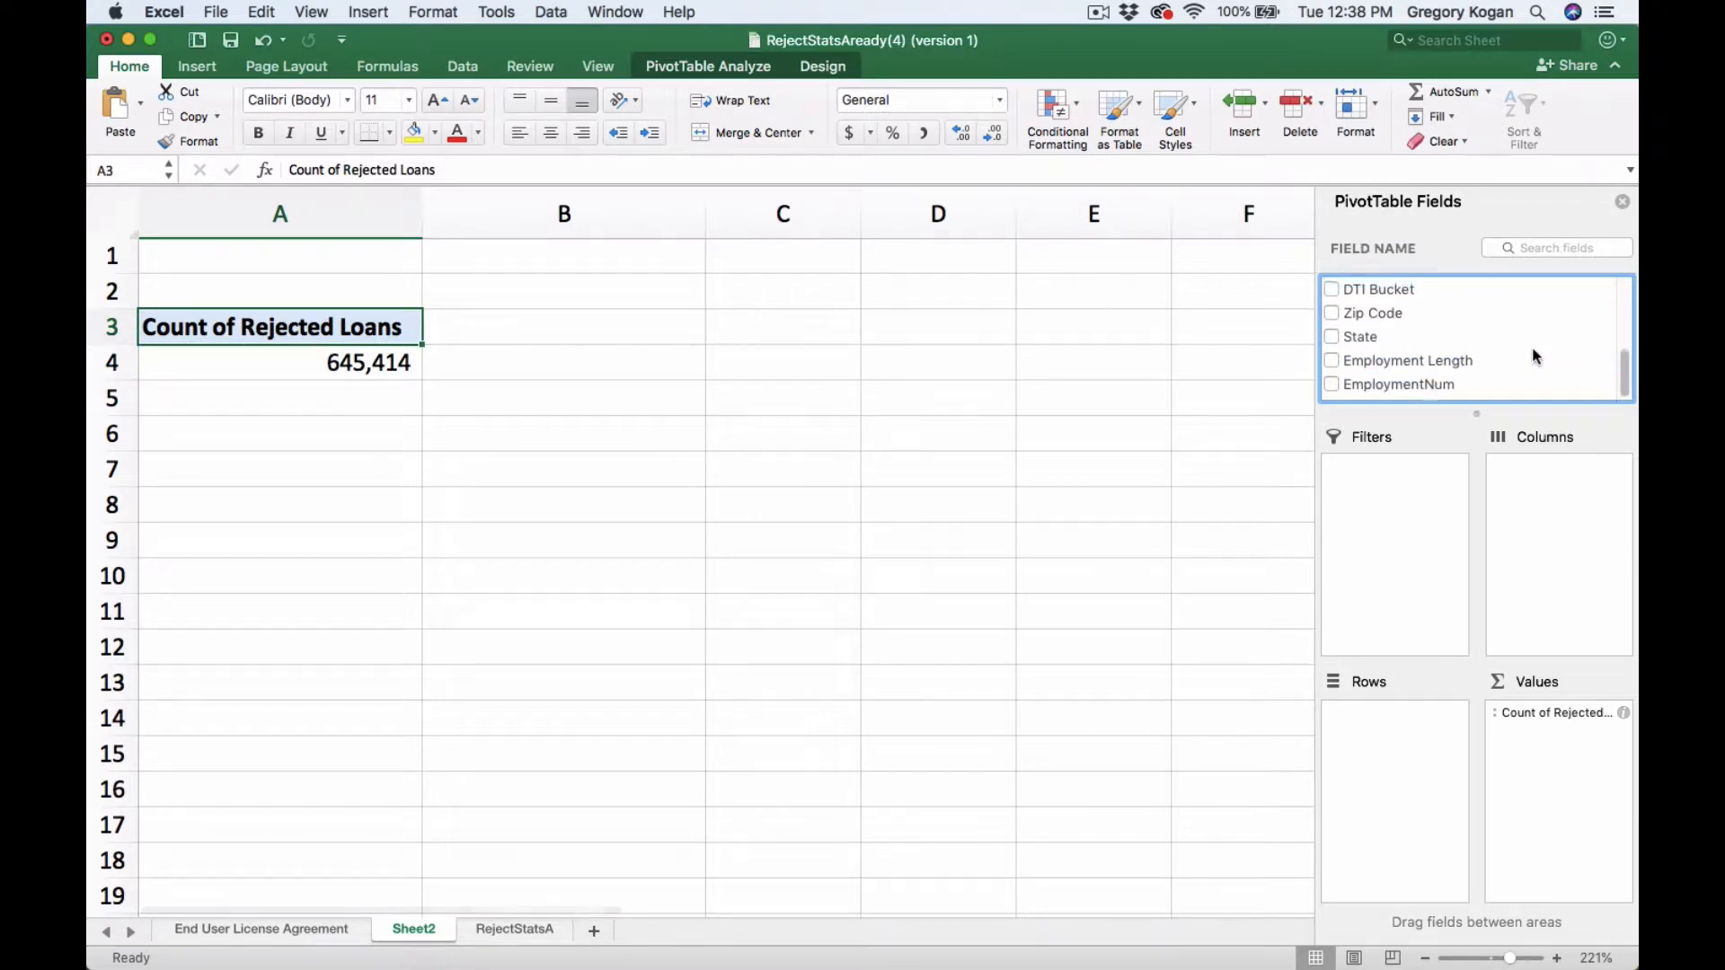
pyautogui.click(1333, 366)
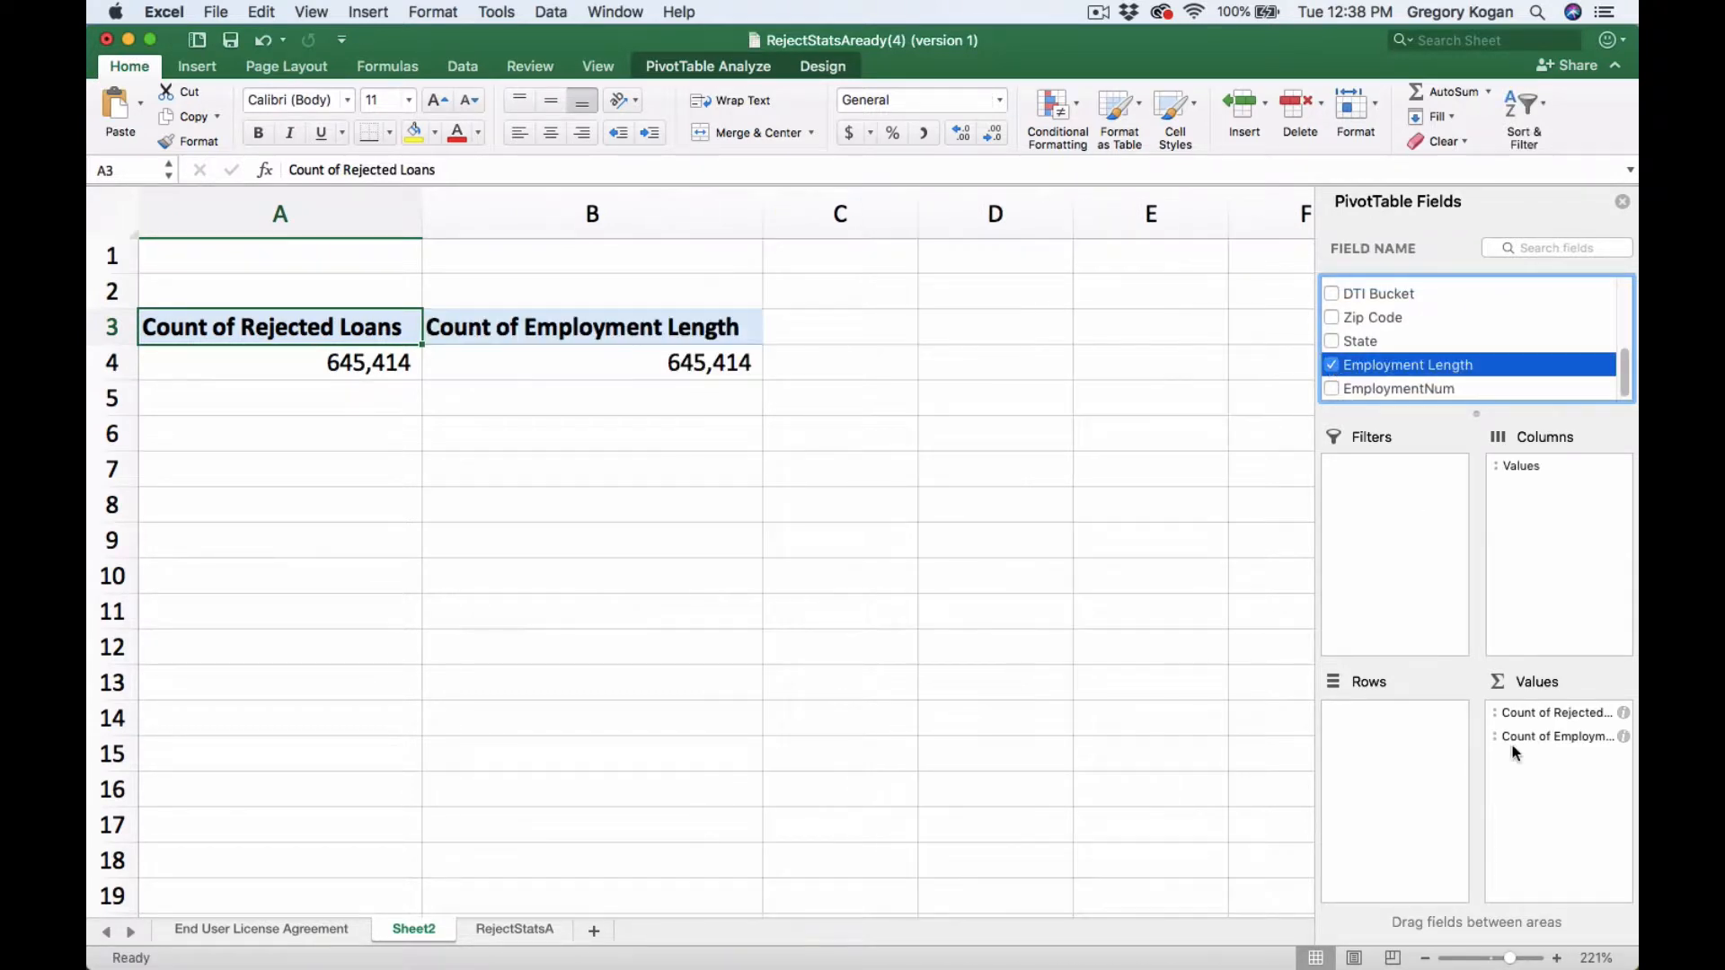
pyautogui.moveTo(1532, 736); pyautogui.dragTo(1400, 714)
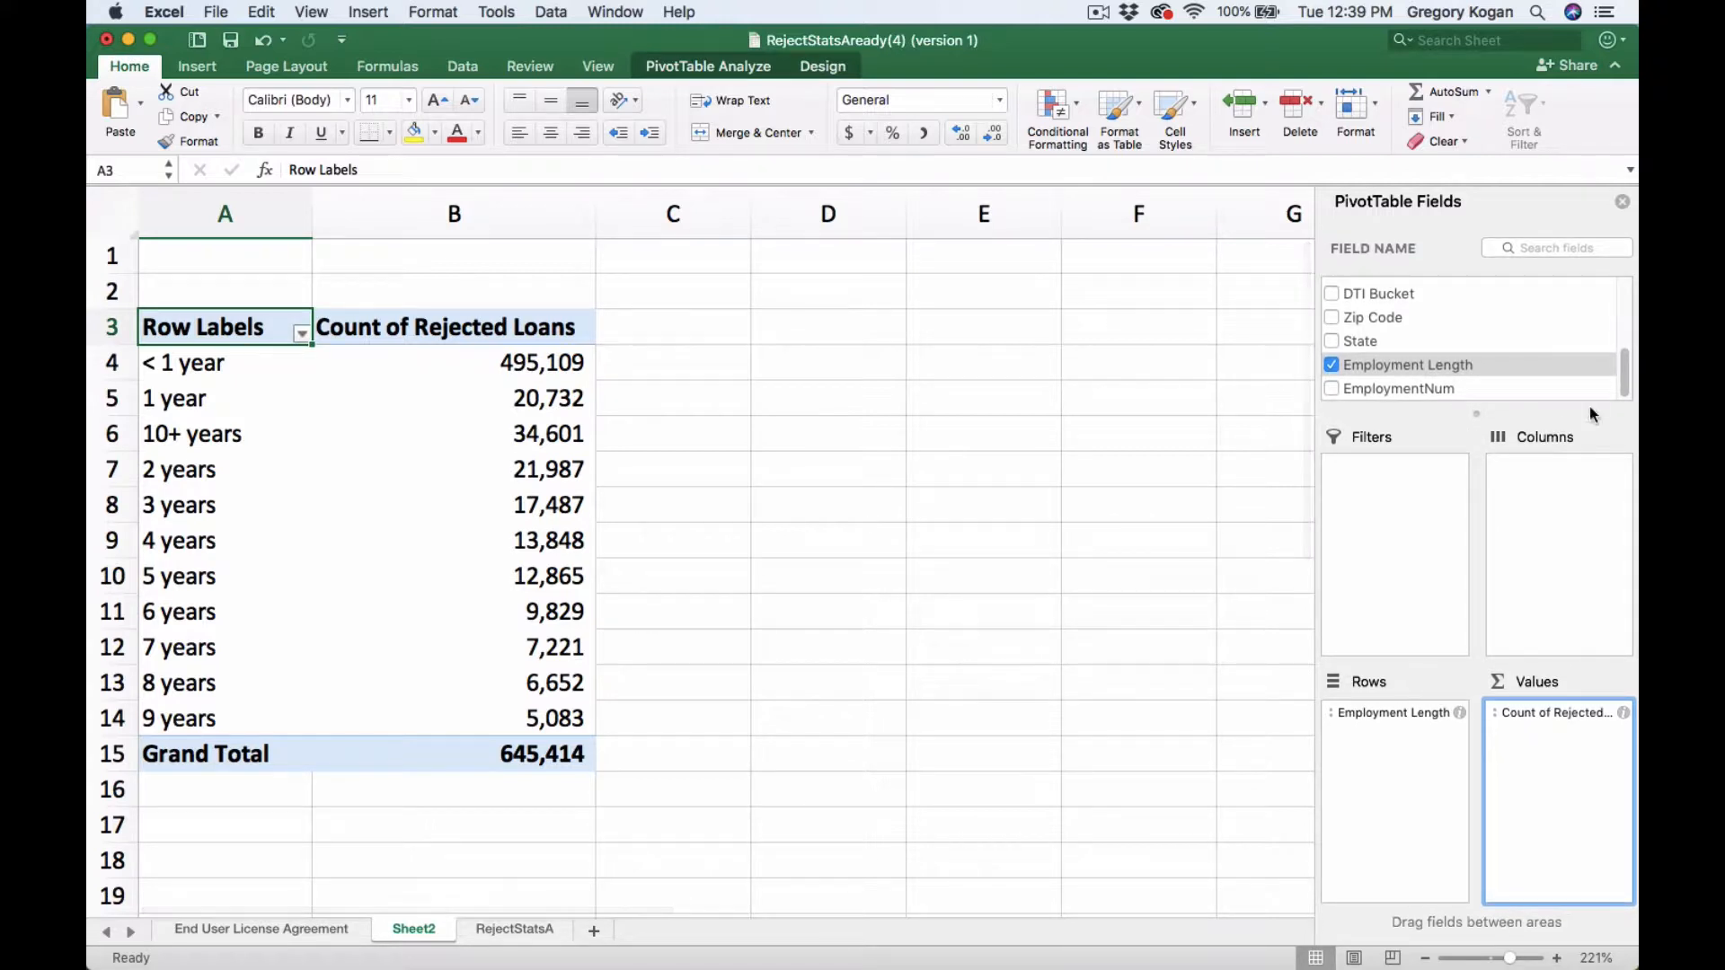
# - Remove the Rejected Loans field from the PivotTable values
pyautogui.moveTo(1625, 388); pyautogui.dragTo(1630, 297)
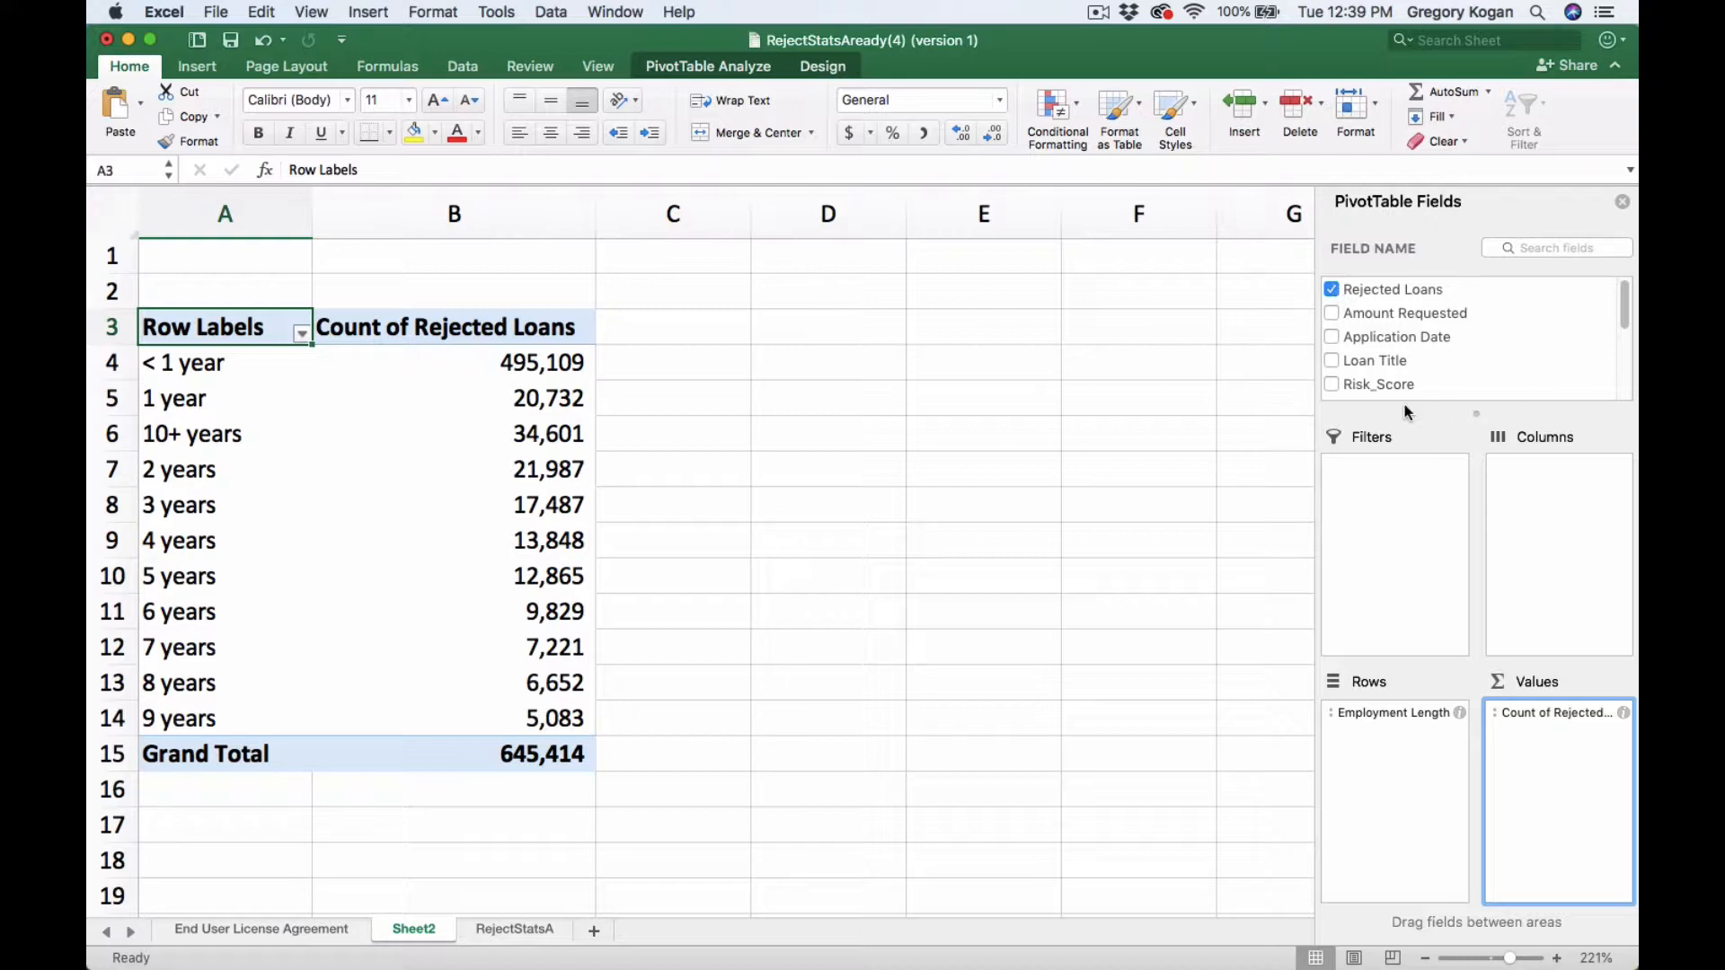
pyautogui.scroll(-2, 1444, 363)
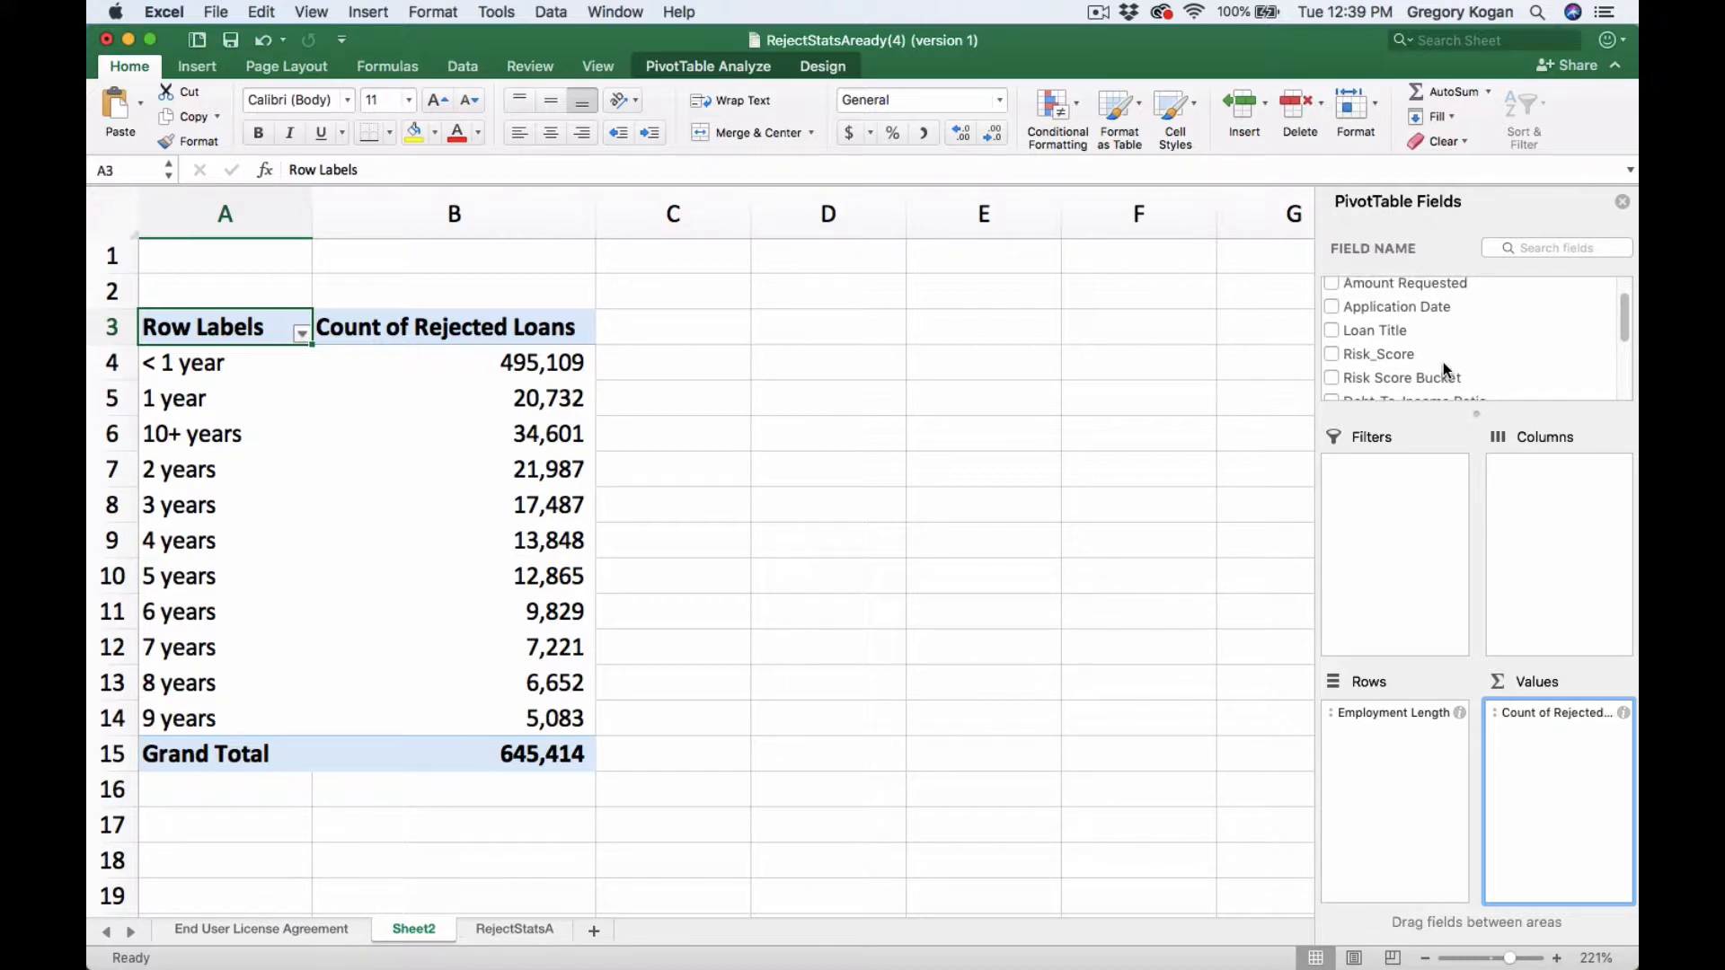
pyautogui.scroll(-2, 1443, 363)
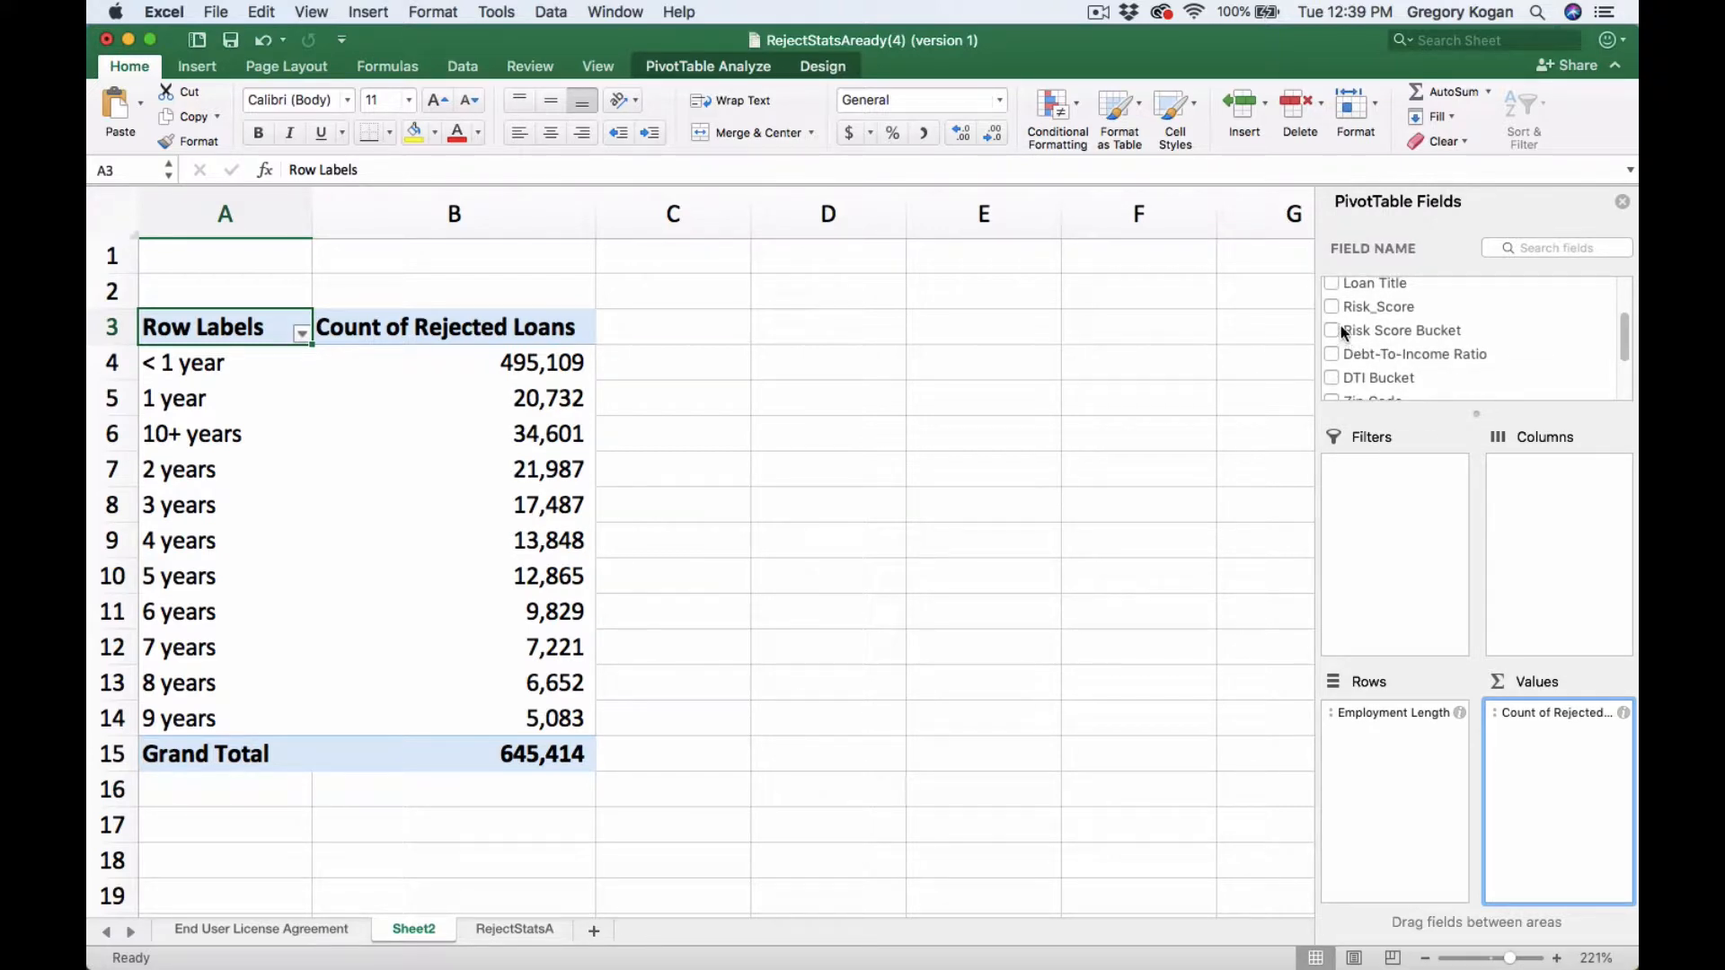
pyautogui.scroll(3, 1341, 325)
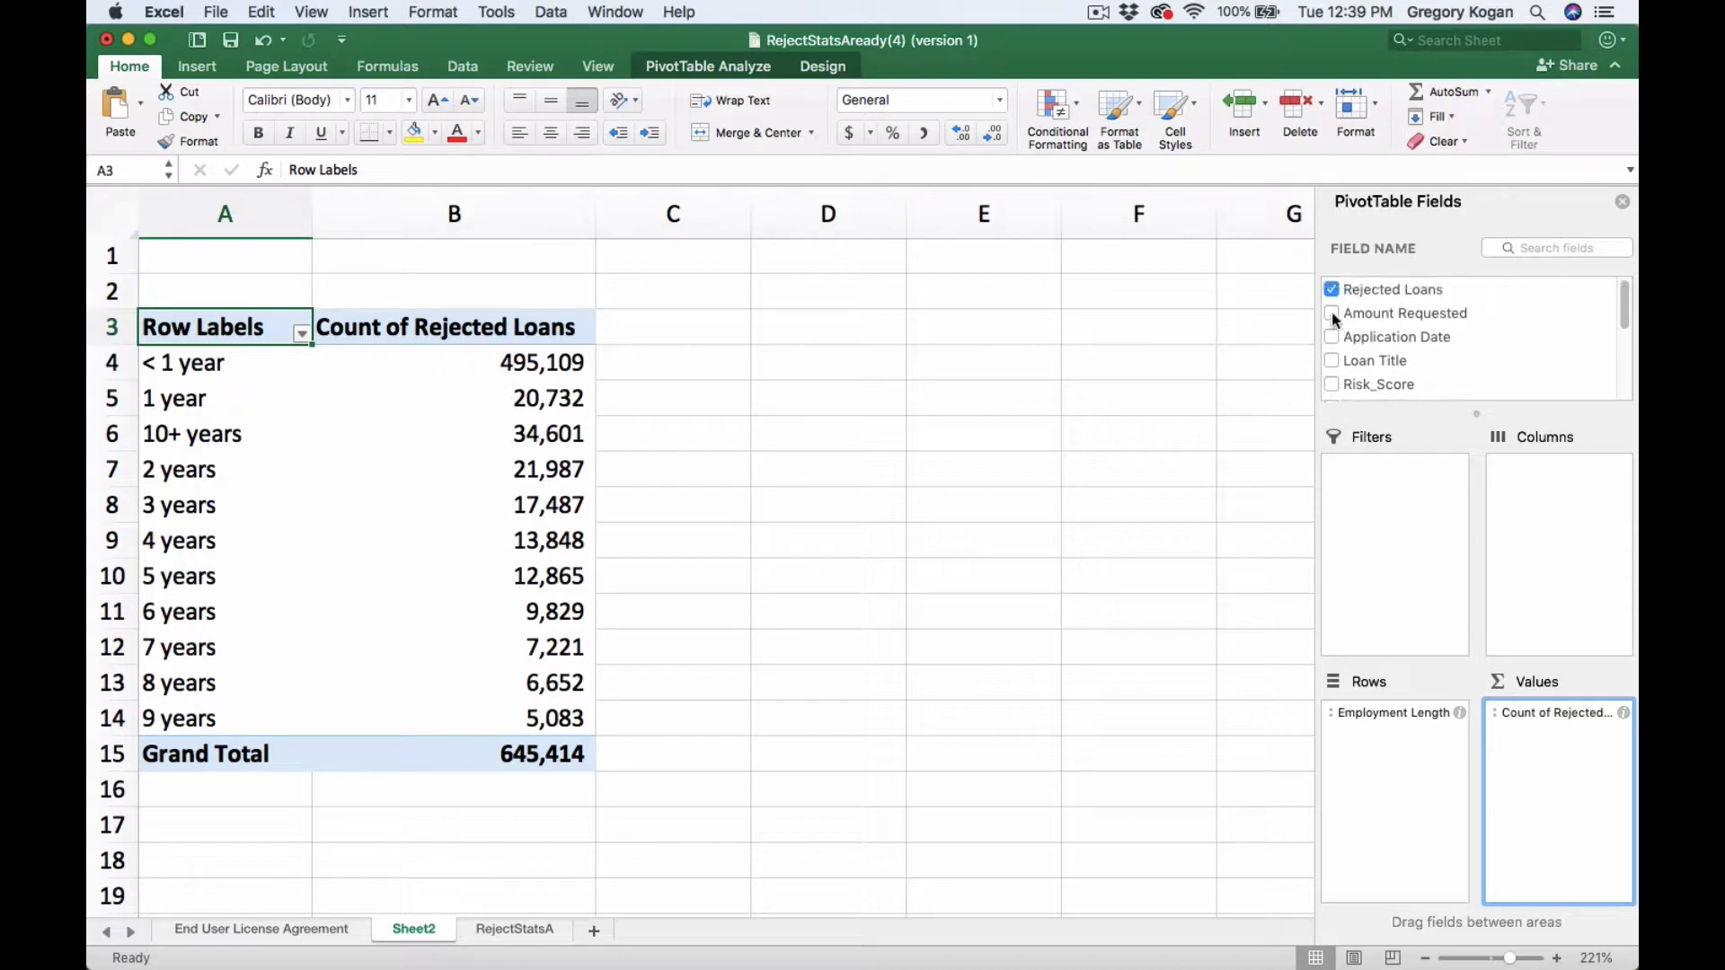
pyautogui.click(1332, 289)
pyautogui.scroll(-5, 1357, 327)
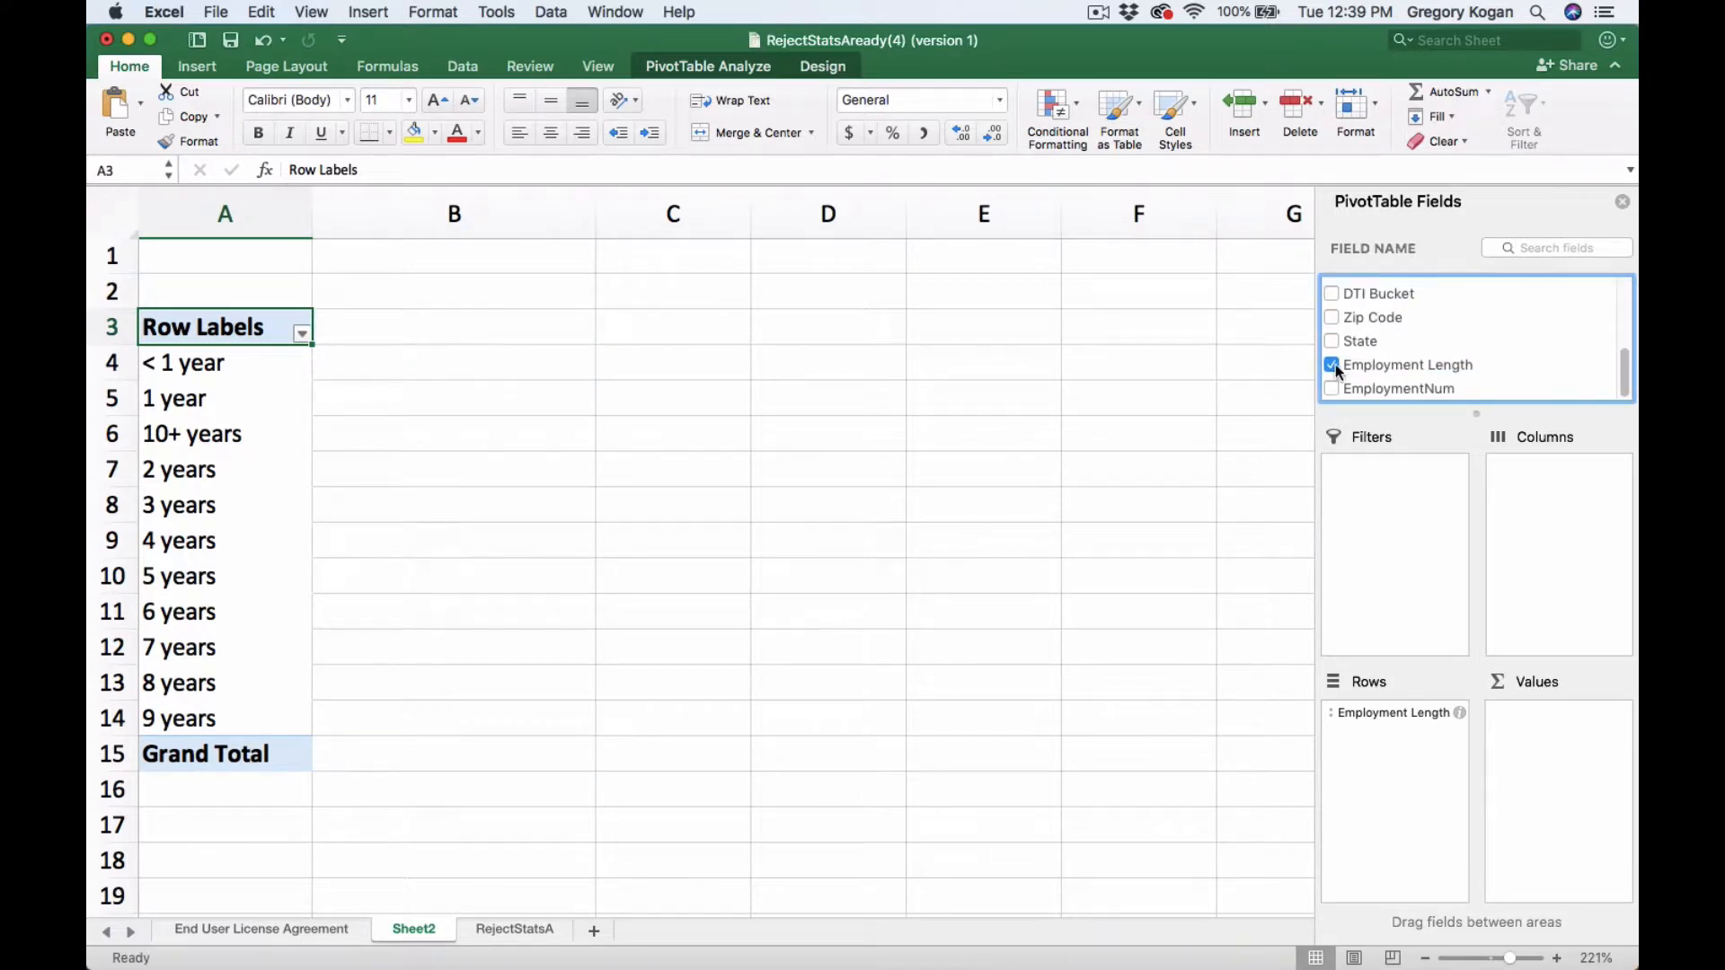
# - Replace the Employment Length field with Risk Score Bucket as the PivotTable's row field
pyautogui.click(1334, 365)
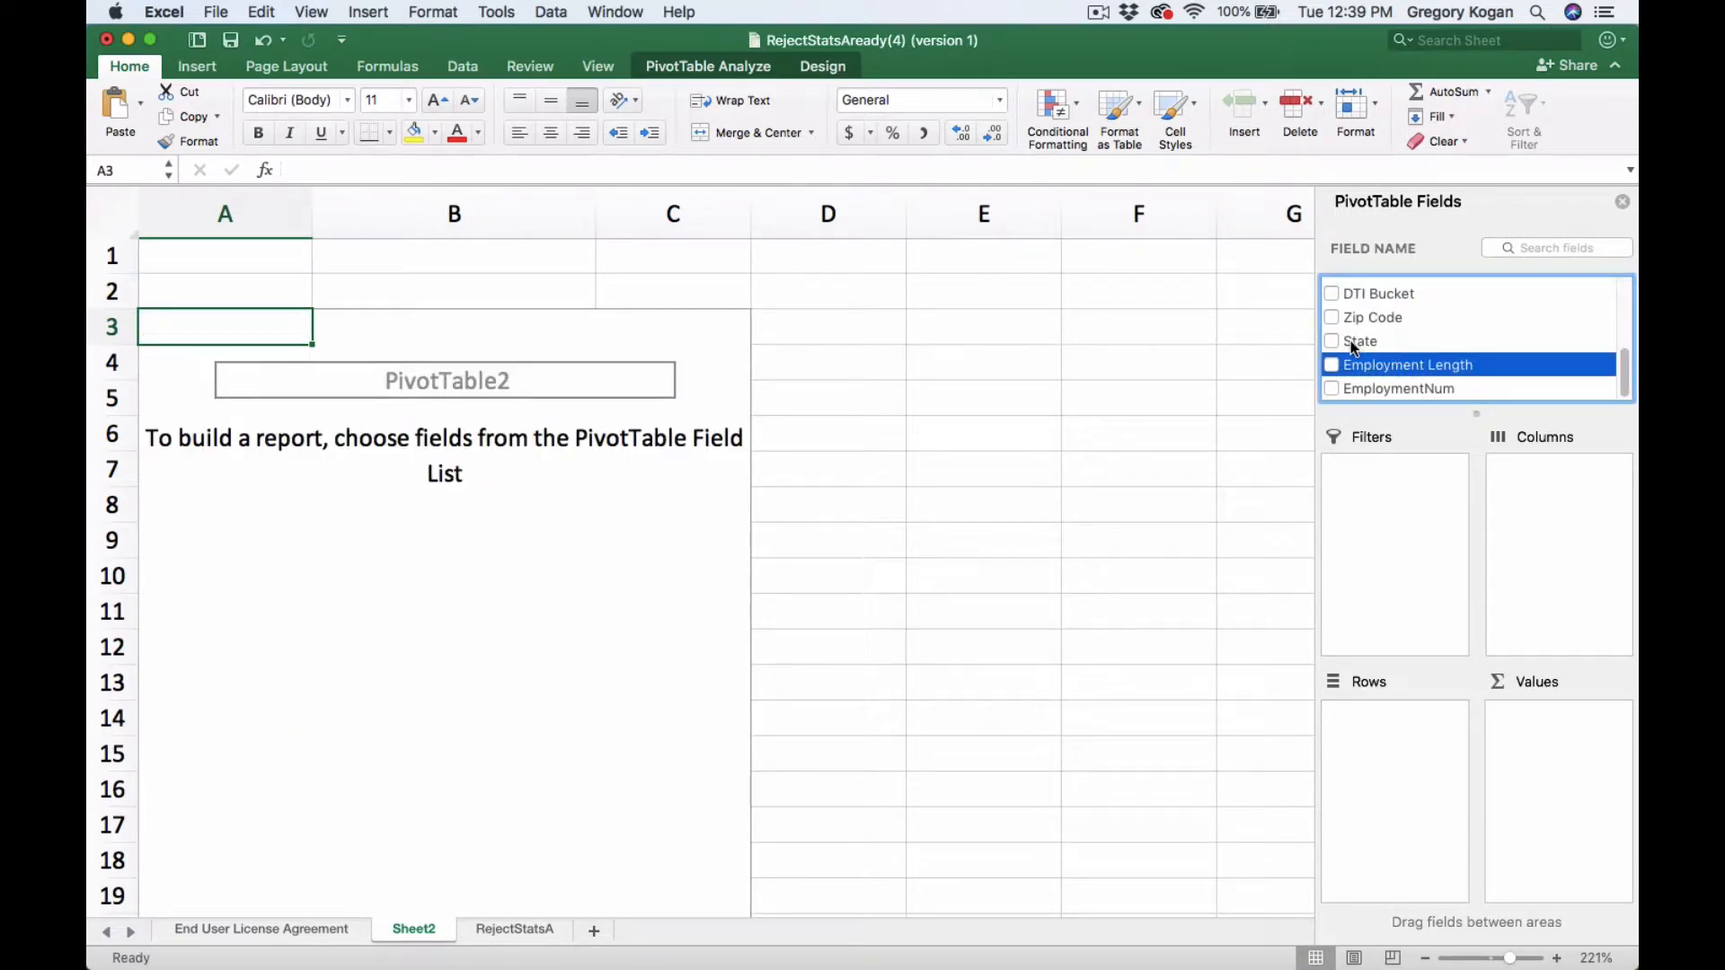
pyautogui.scroll(5, 1353, 344)
pyautogui.scroll(-2, 1353, 343)
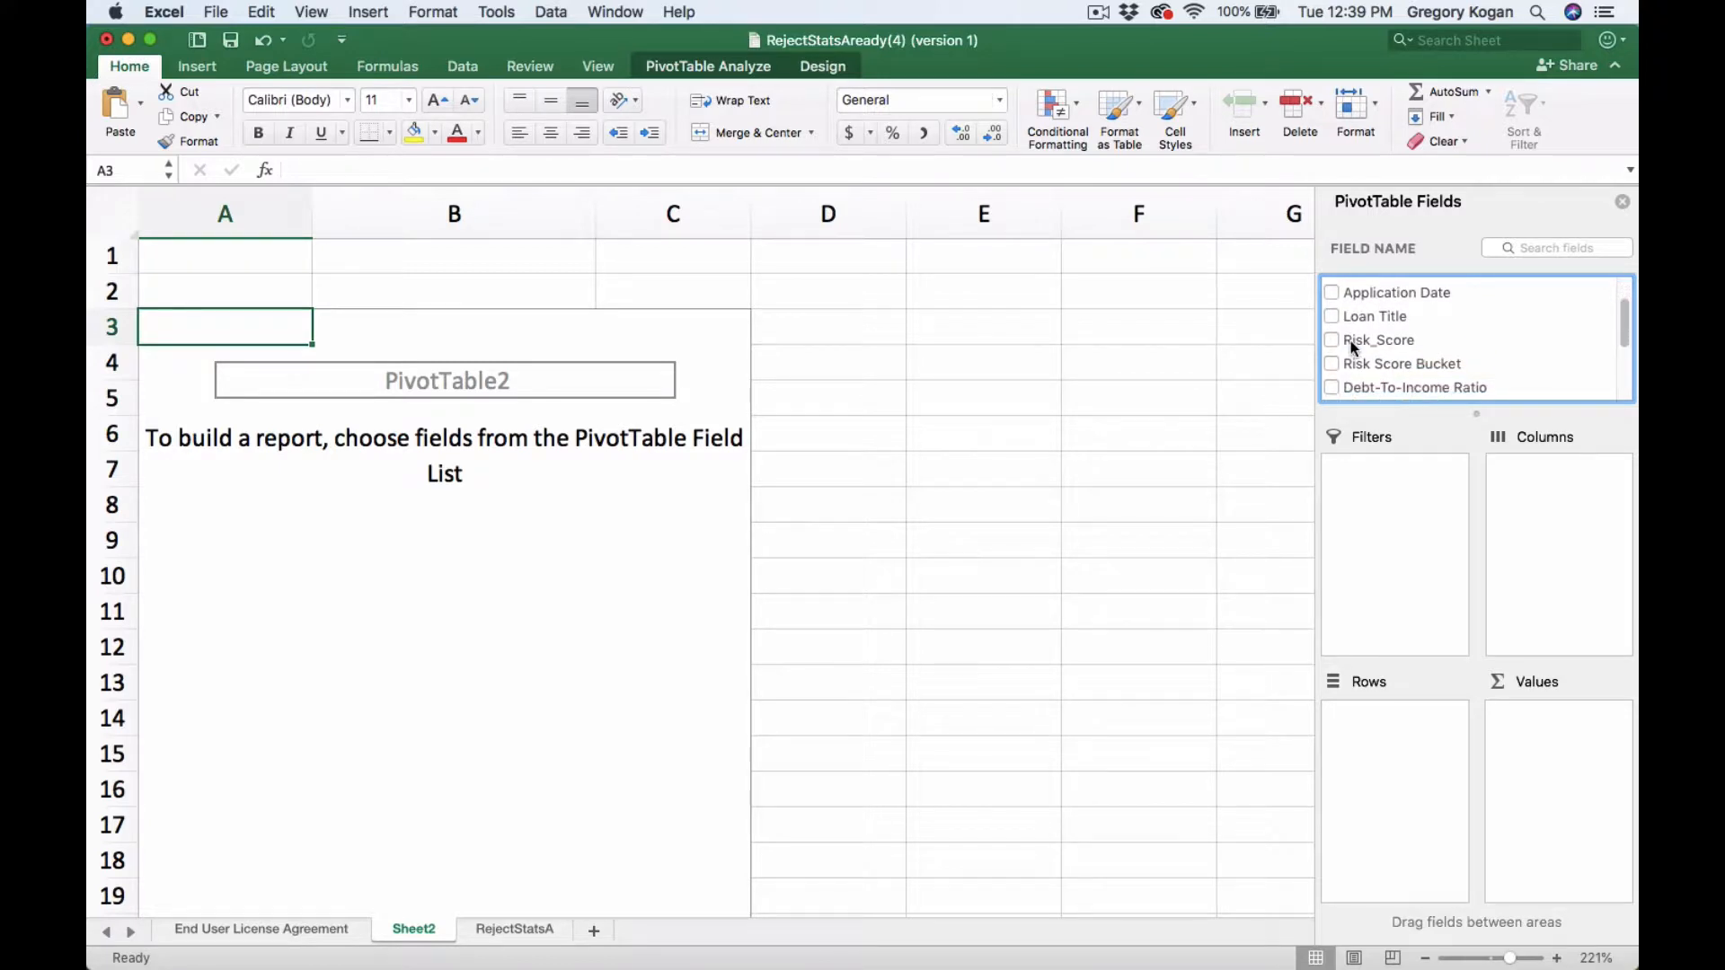
pyautogui.click(1334, 355)
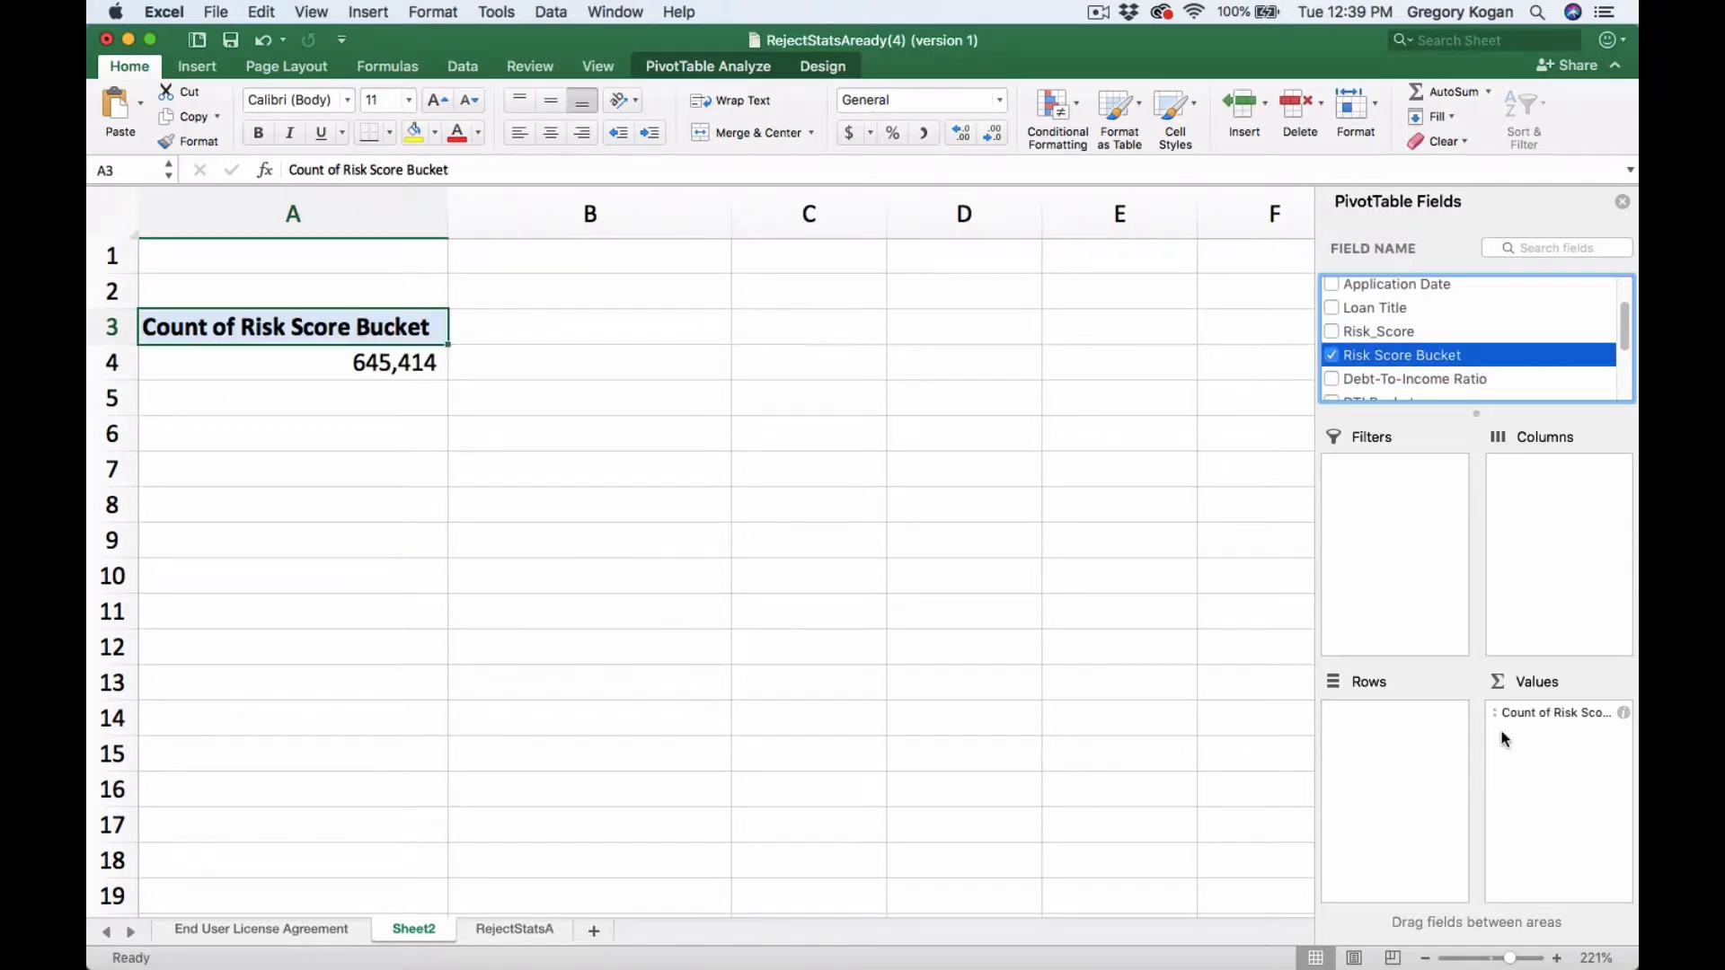
pyautogui.moveTo(1561, 713); pyautogui.dragTo(1415, 714)
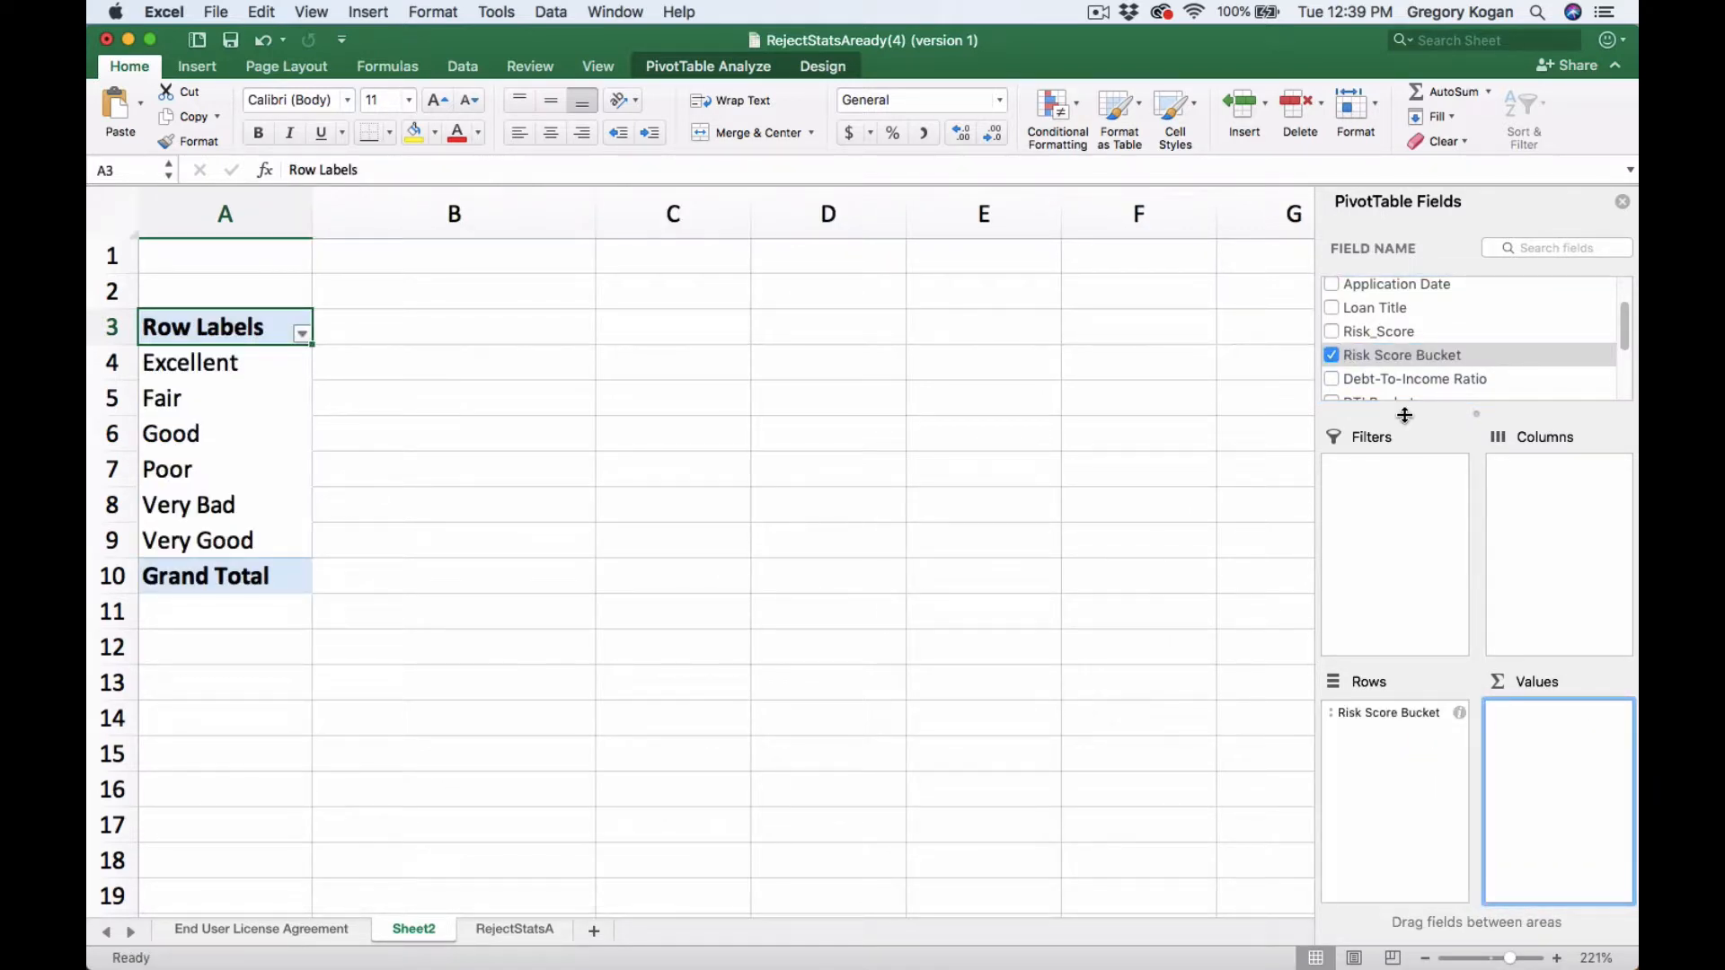
# - Add Debt-To-Income Ratio as a value field and summarize it by Average
pyautogui.scroll(-1, 1405, 415)
pyautogui.click(1333, 378)
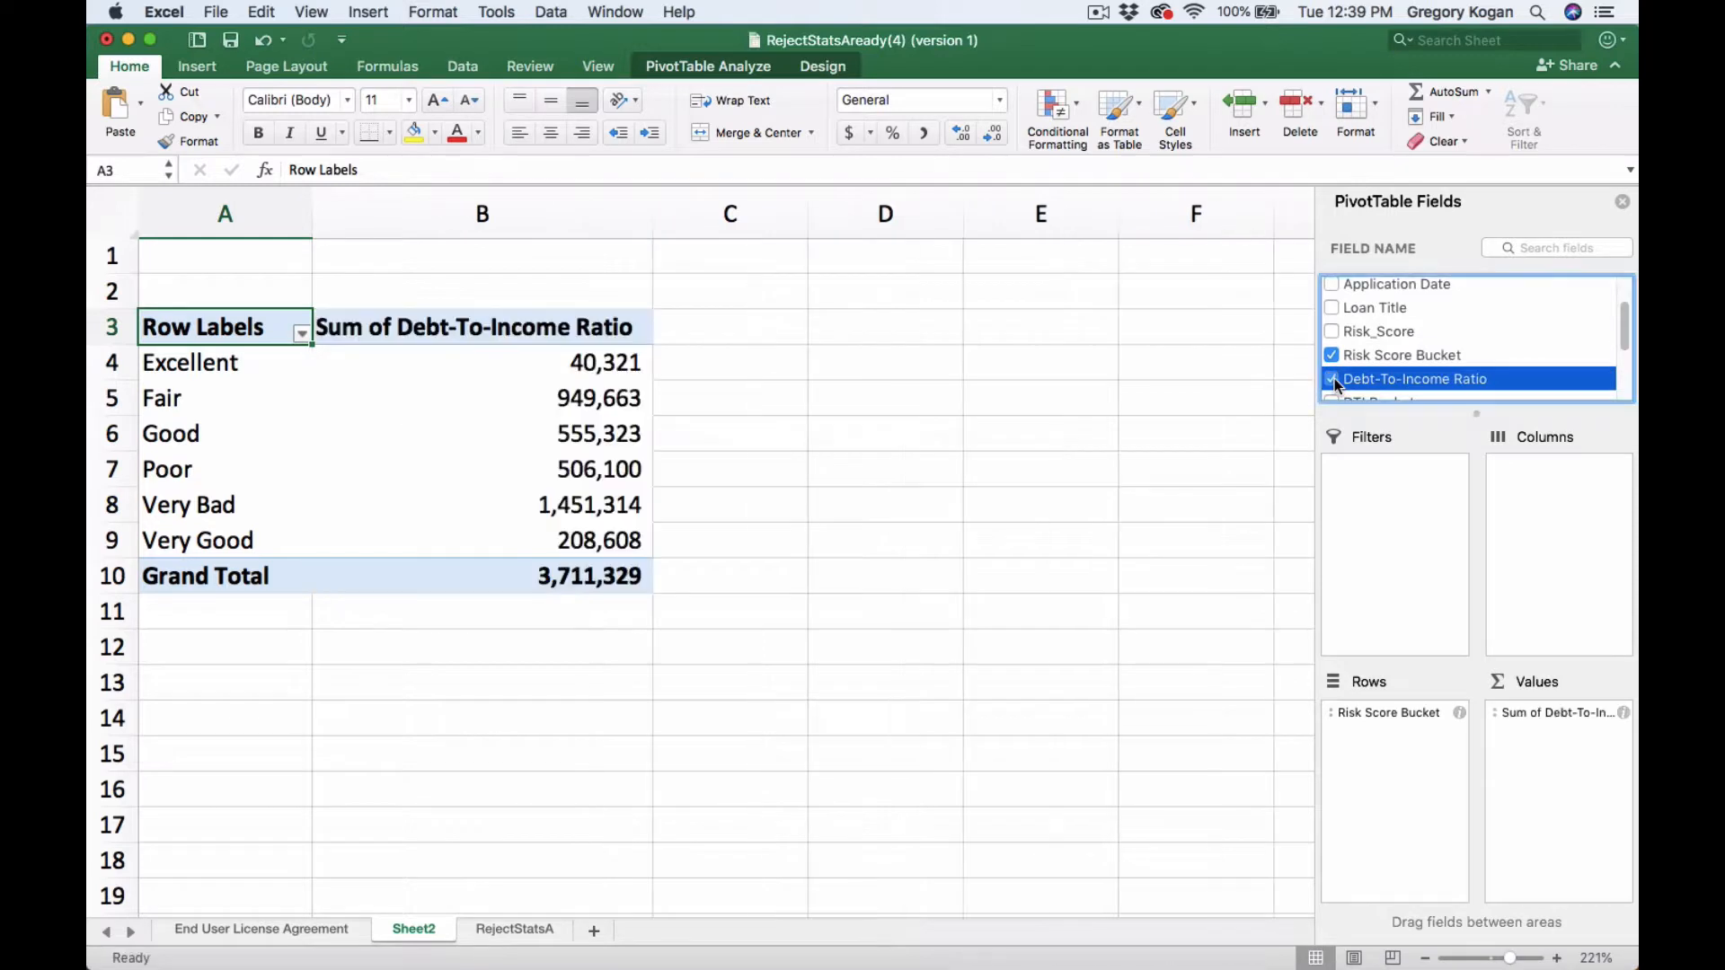
pyautogui.click(1624, 712)
pyautogui.click(753, 343)
pyautogui.click(755, 361)
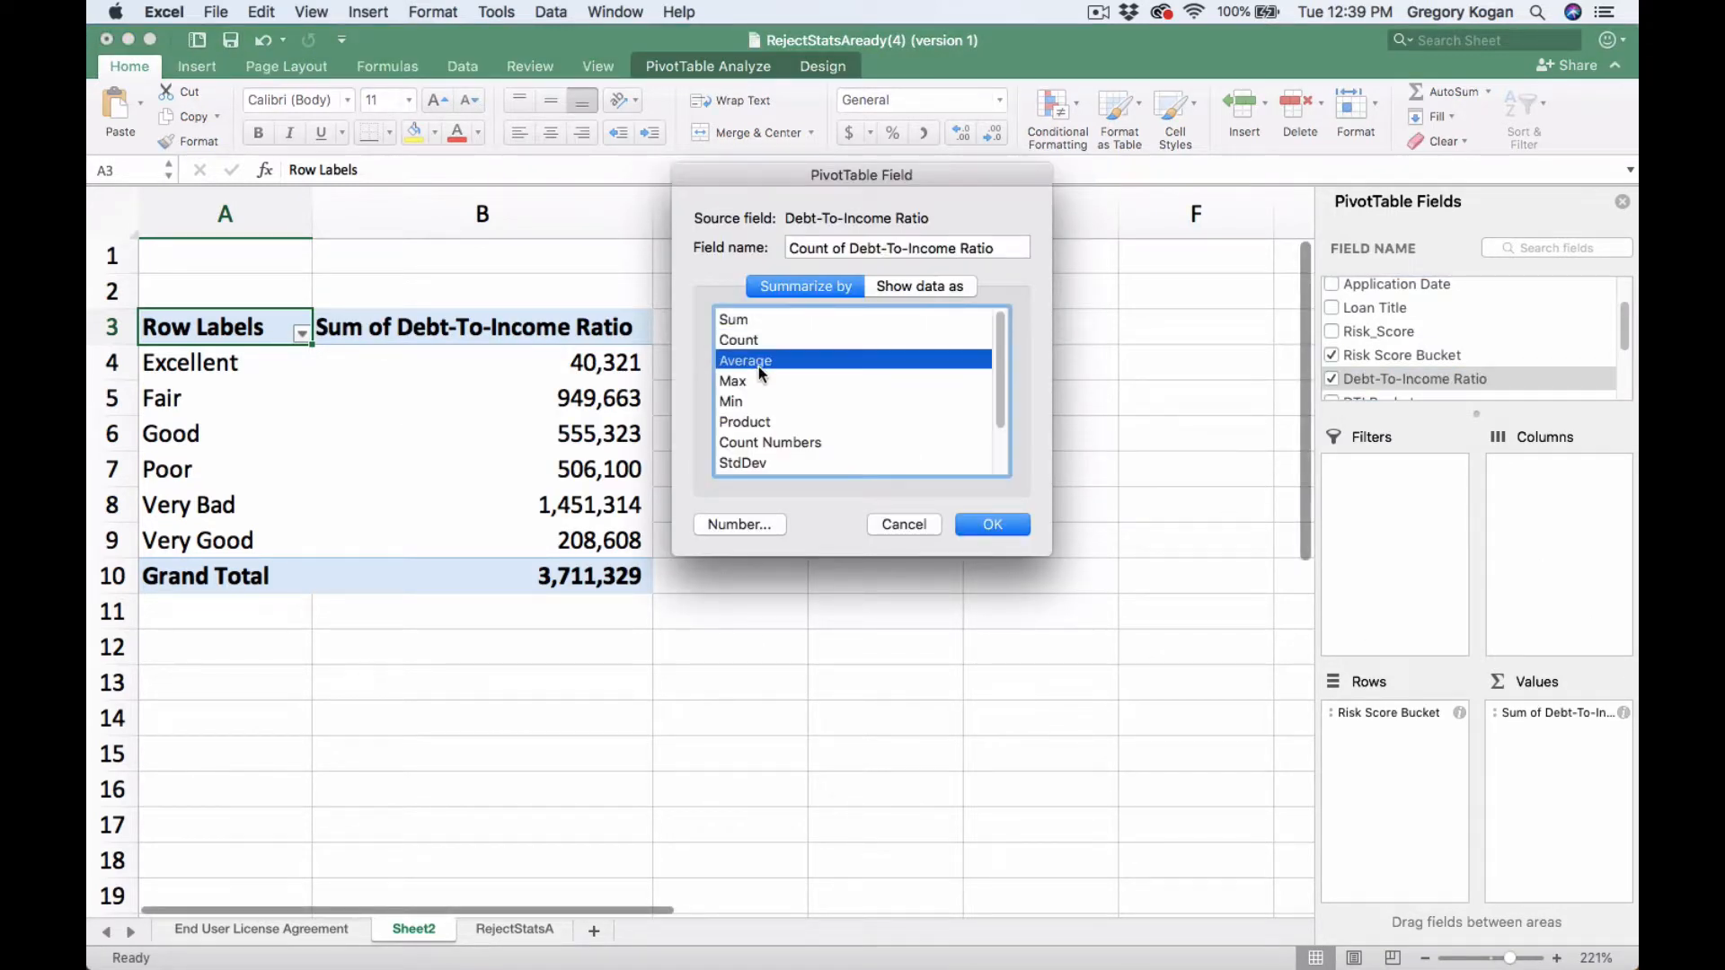
pyautogui.click(992, 525)
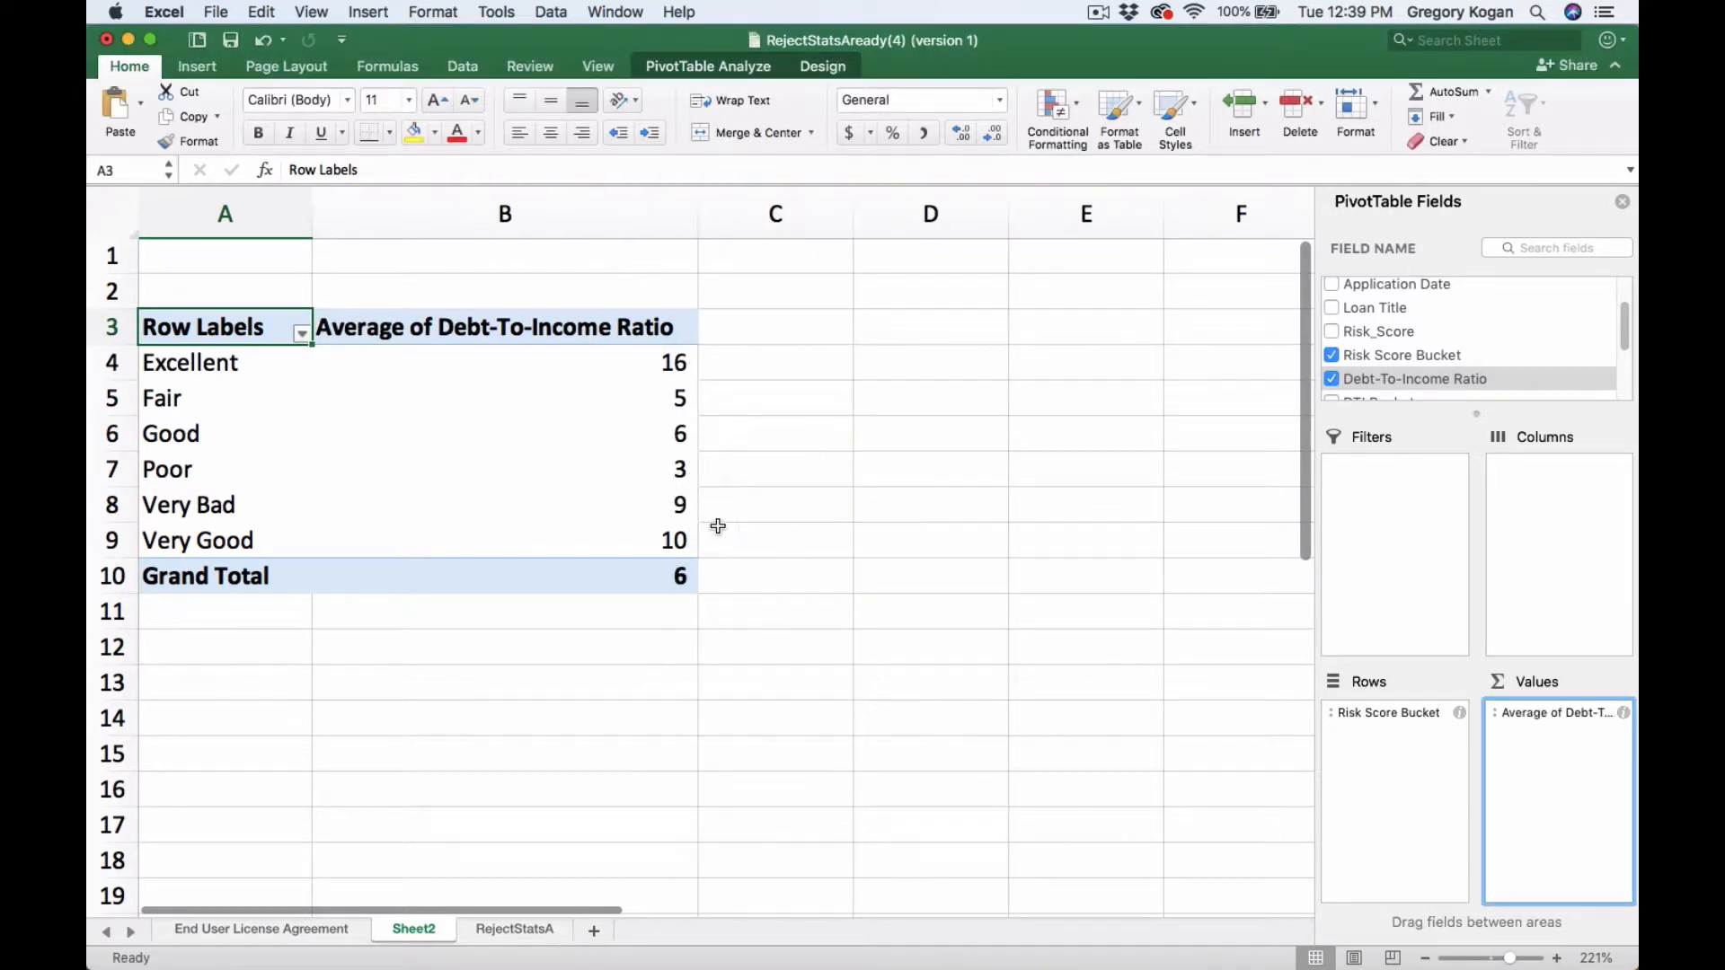
# - Format the average debt-to-income values to show one decimal place
pyautogui.moveTo(644, 361); pyautogui.dragTo(656, 576)
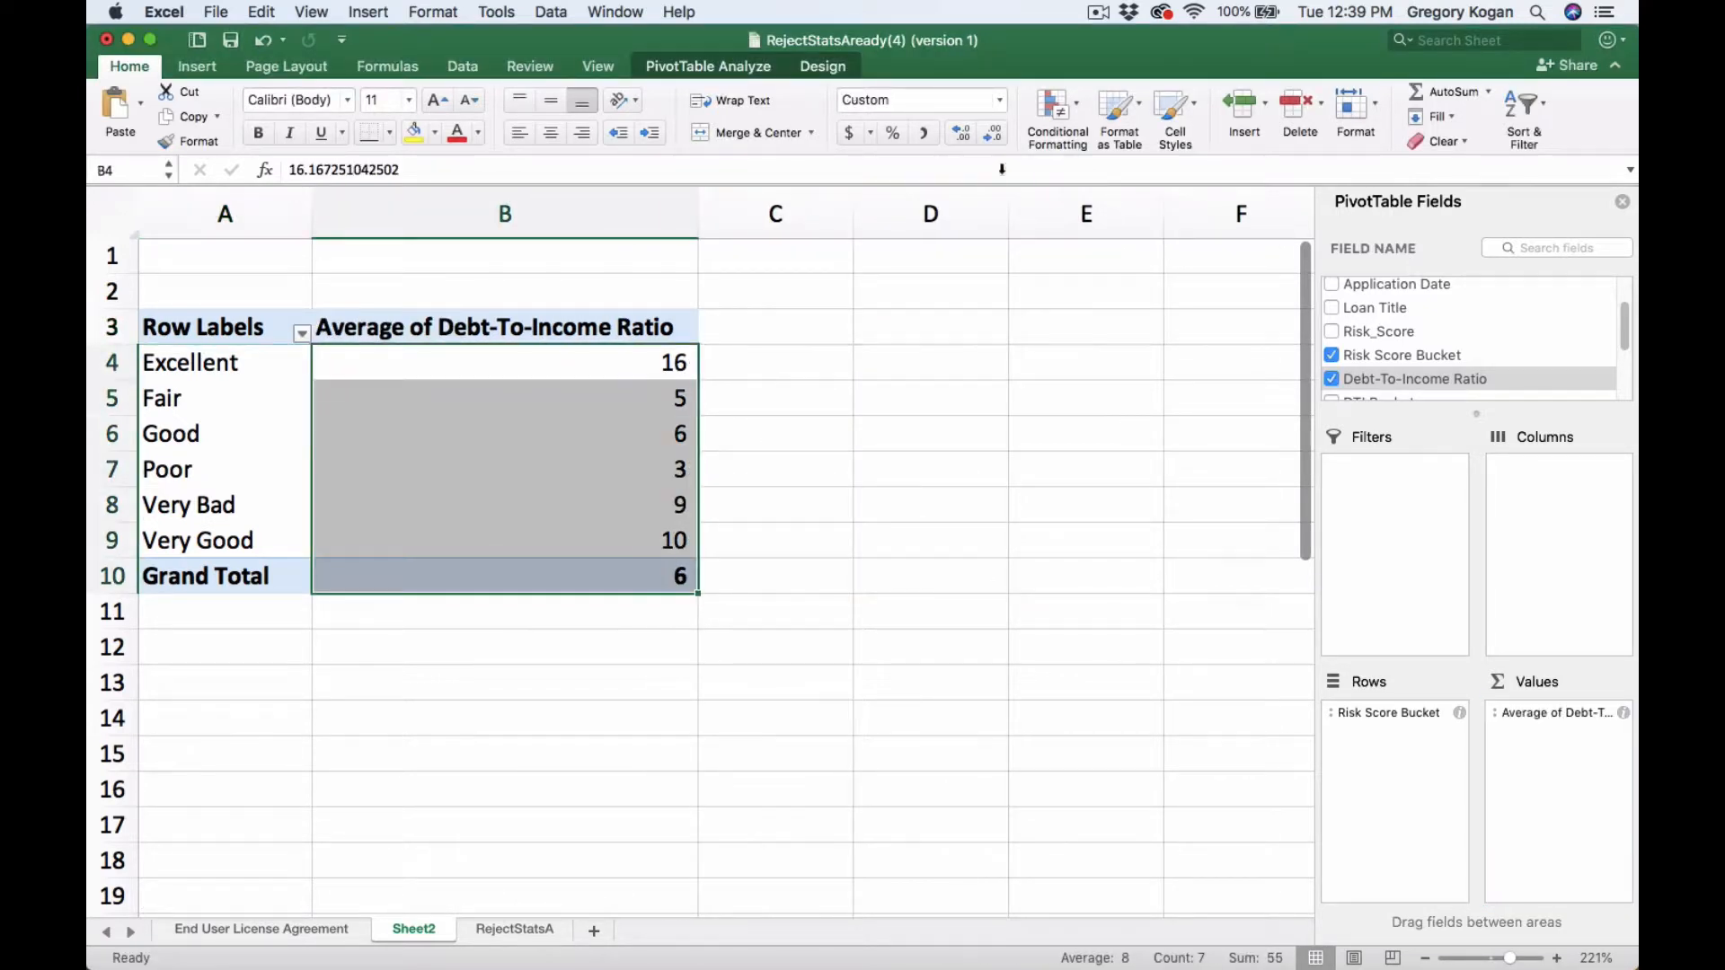
pyautogui.click(959, 139)
pyautogui.click(857, 322)
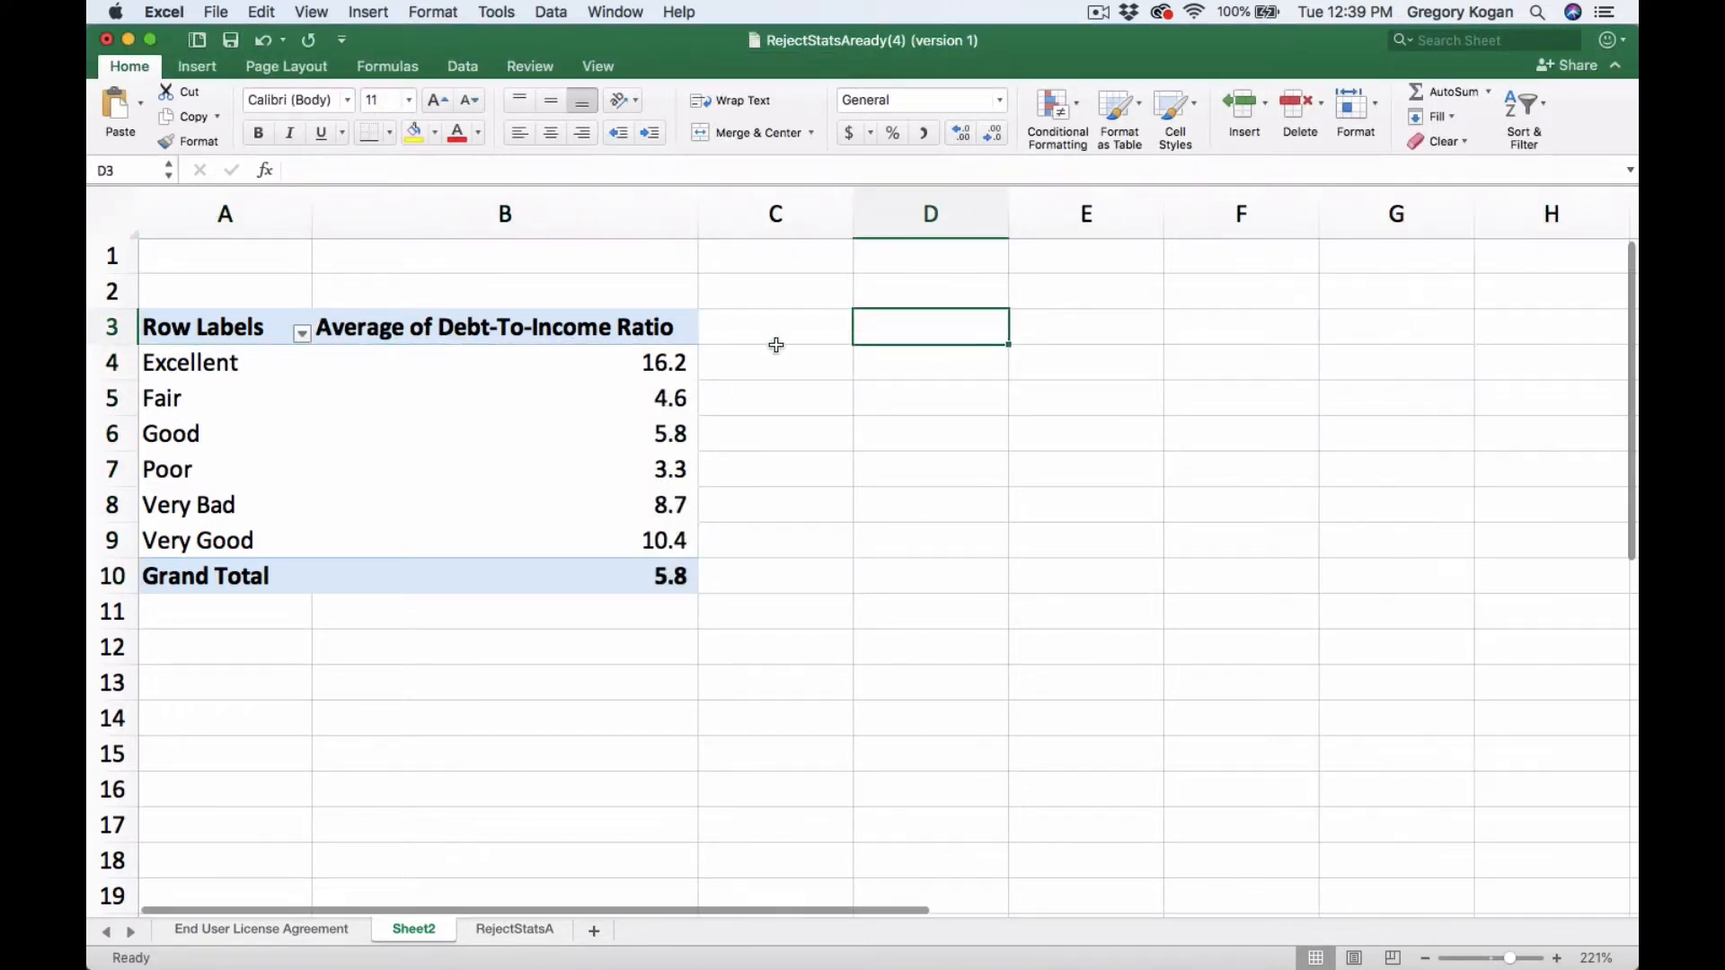
# - Examine the average debt-to-income value for each risk score bucket
pyautogui.click(489, 373)
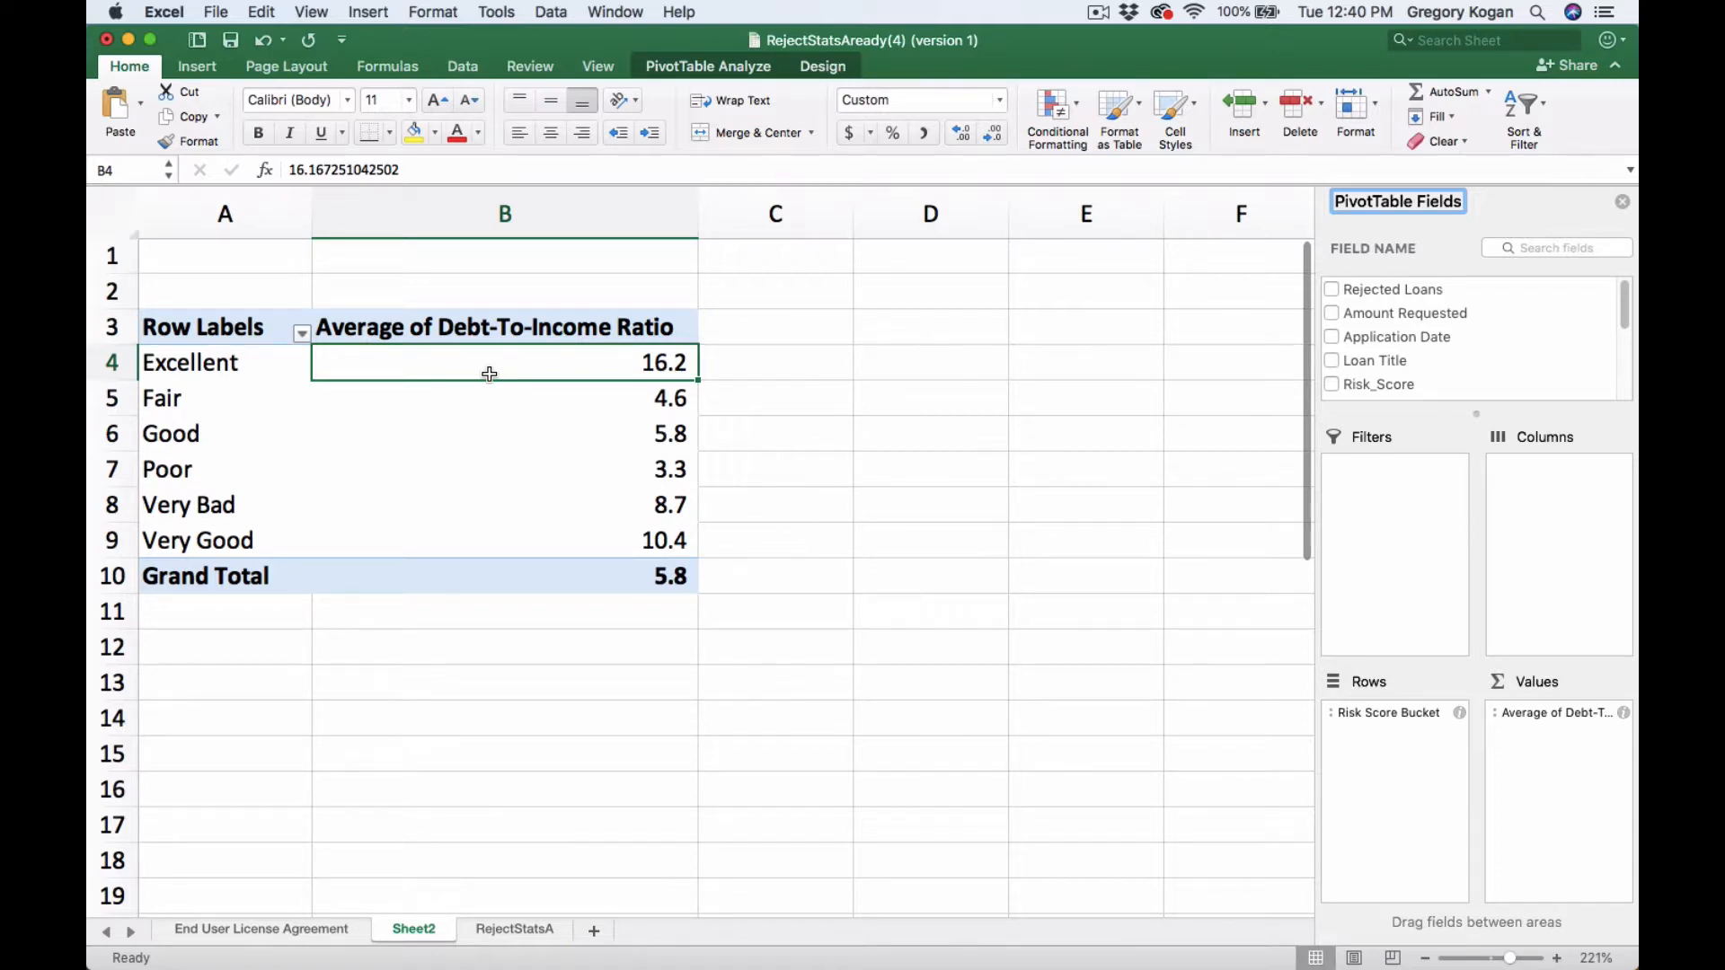
pyautogui.click(817, 374)
pyautogui.press('Left')
pyautogui.click(817, 374)
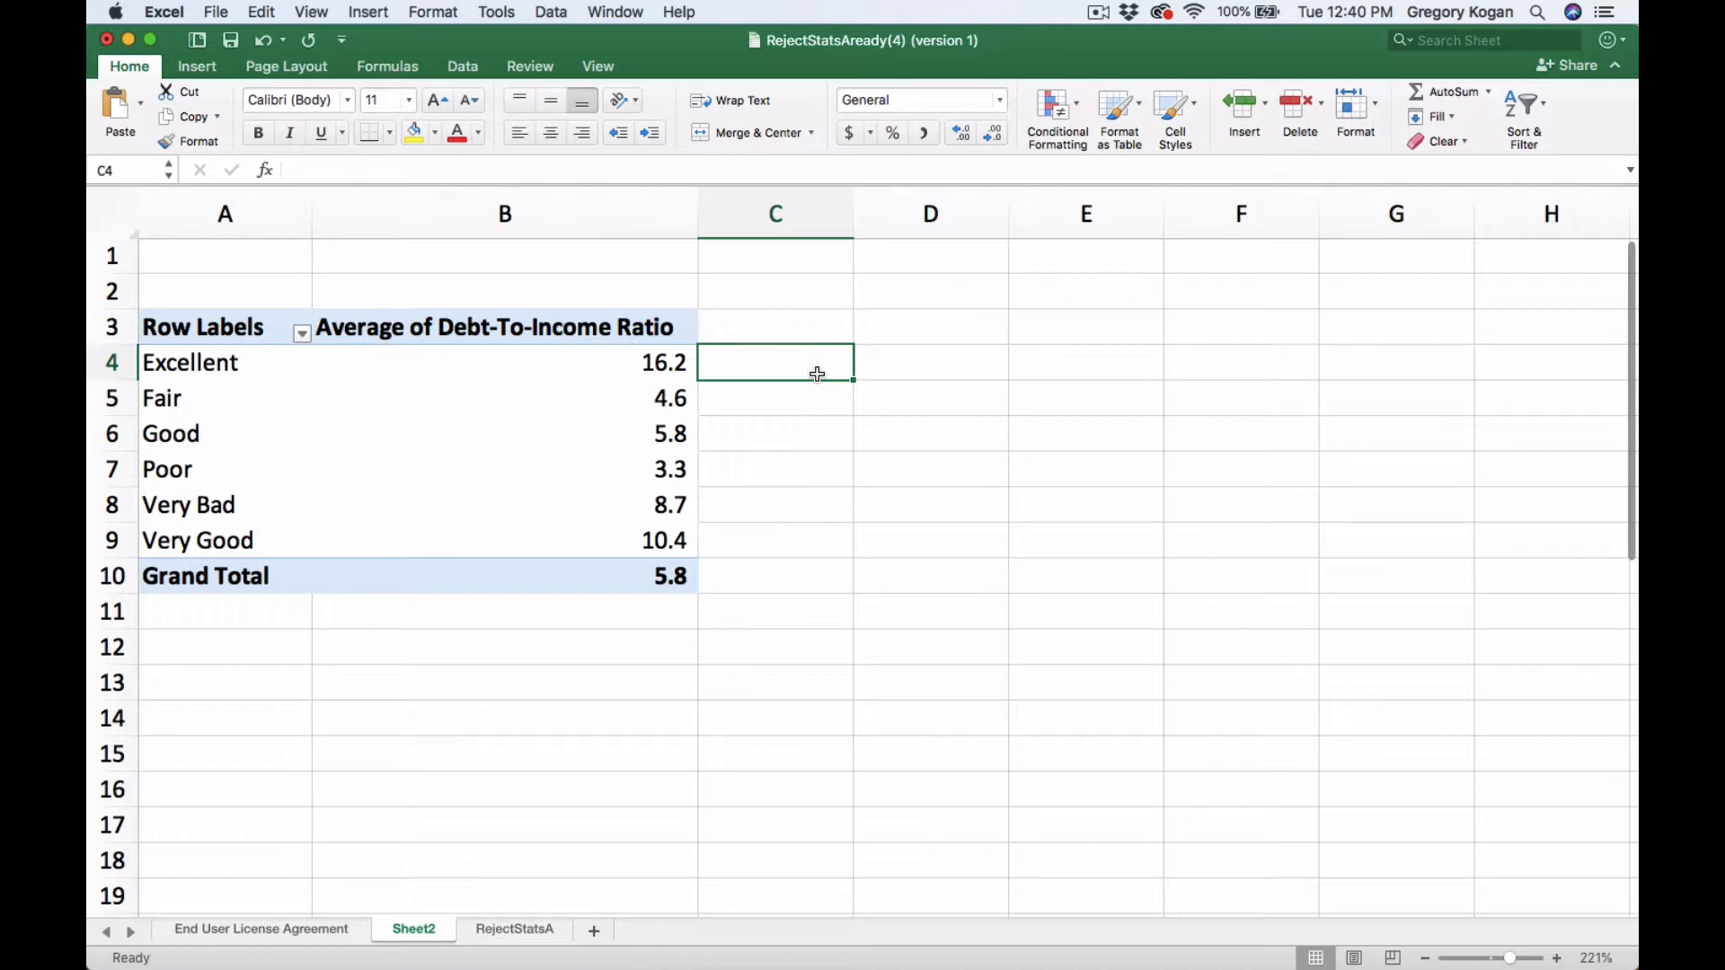
pyautogui.click(598, 552)
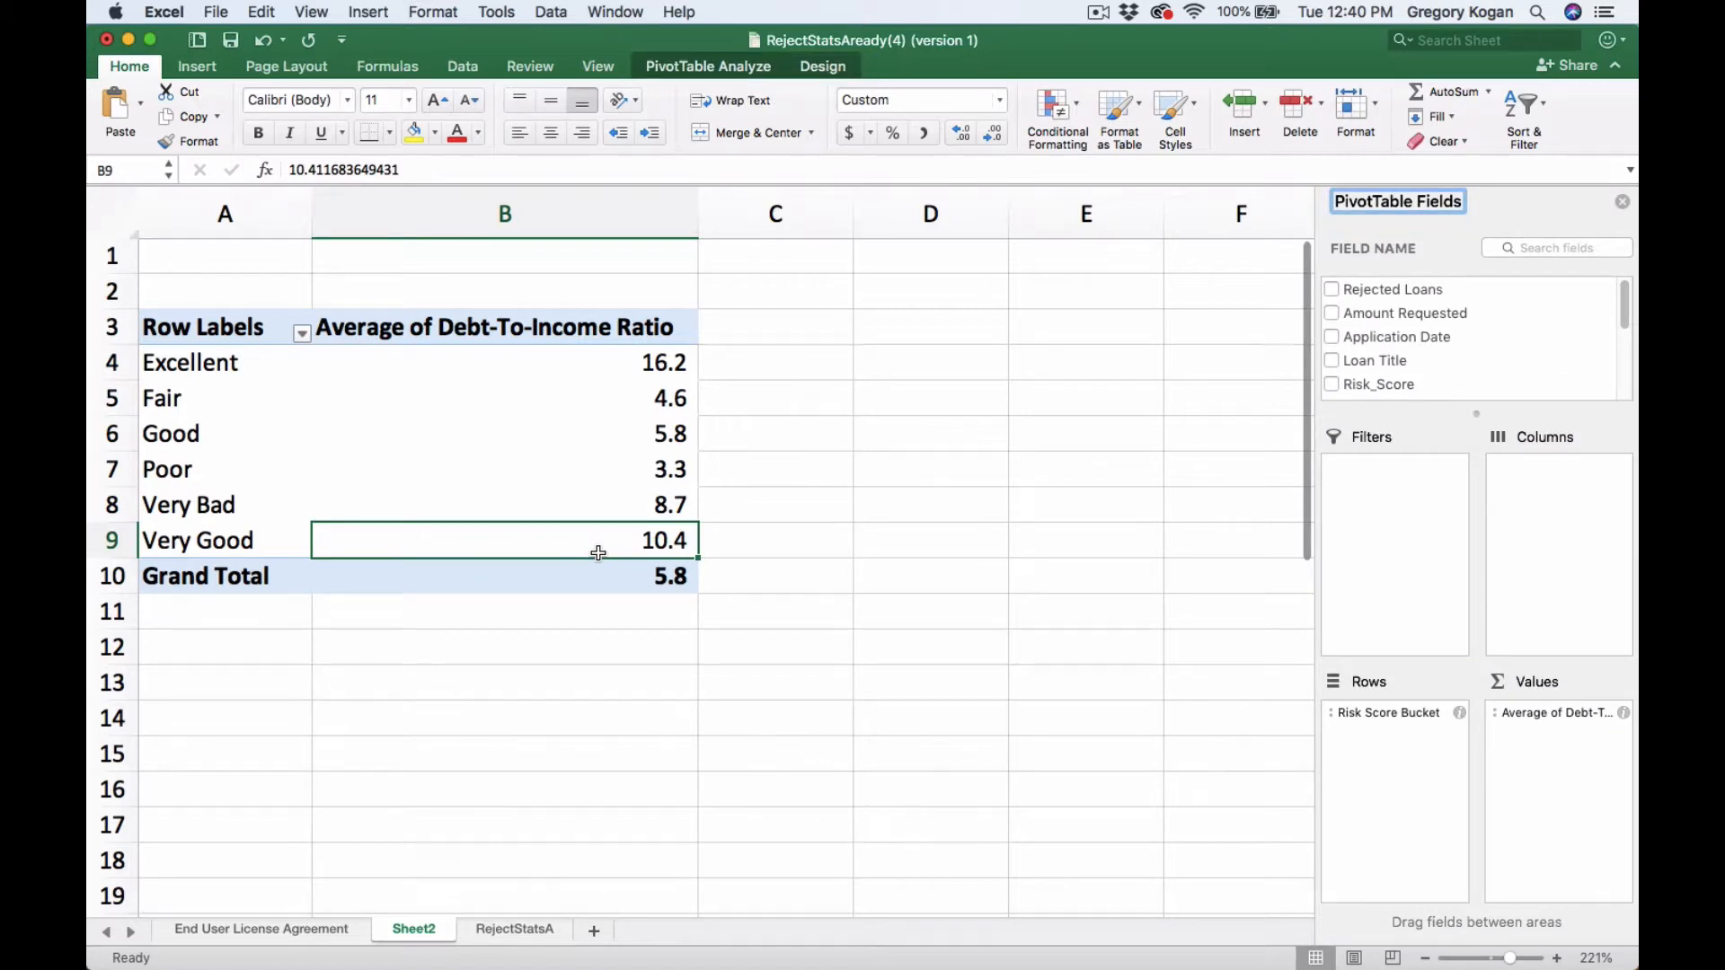
pyautogui.click(670, 508)
pyautogui.click(662, 473)
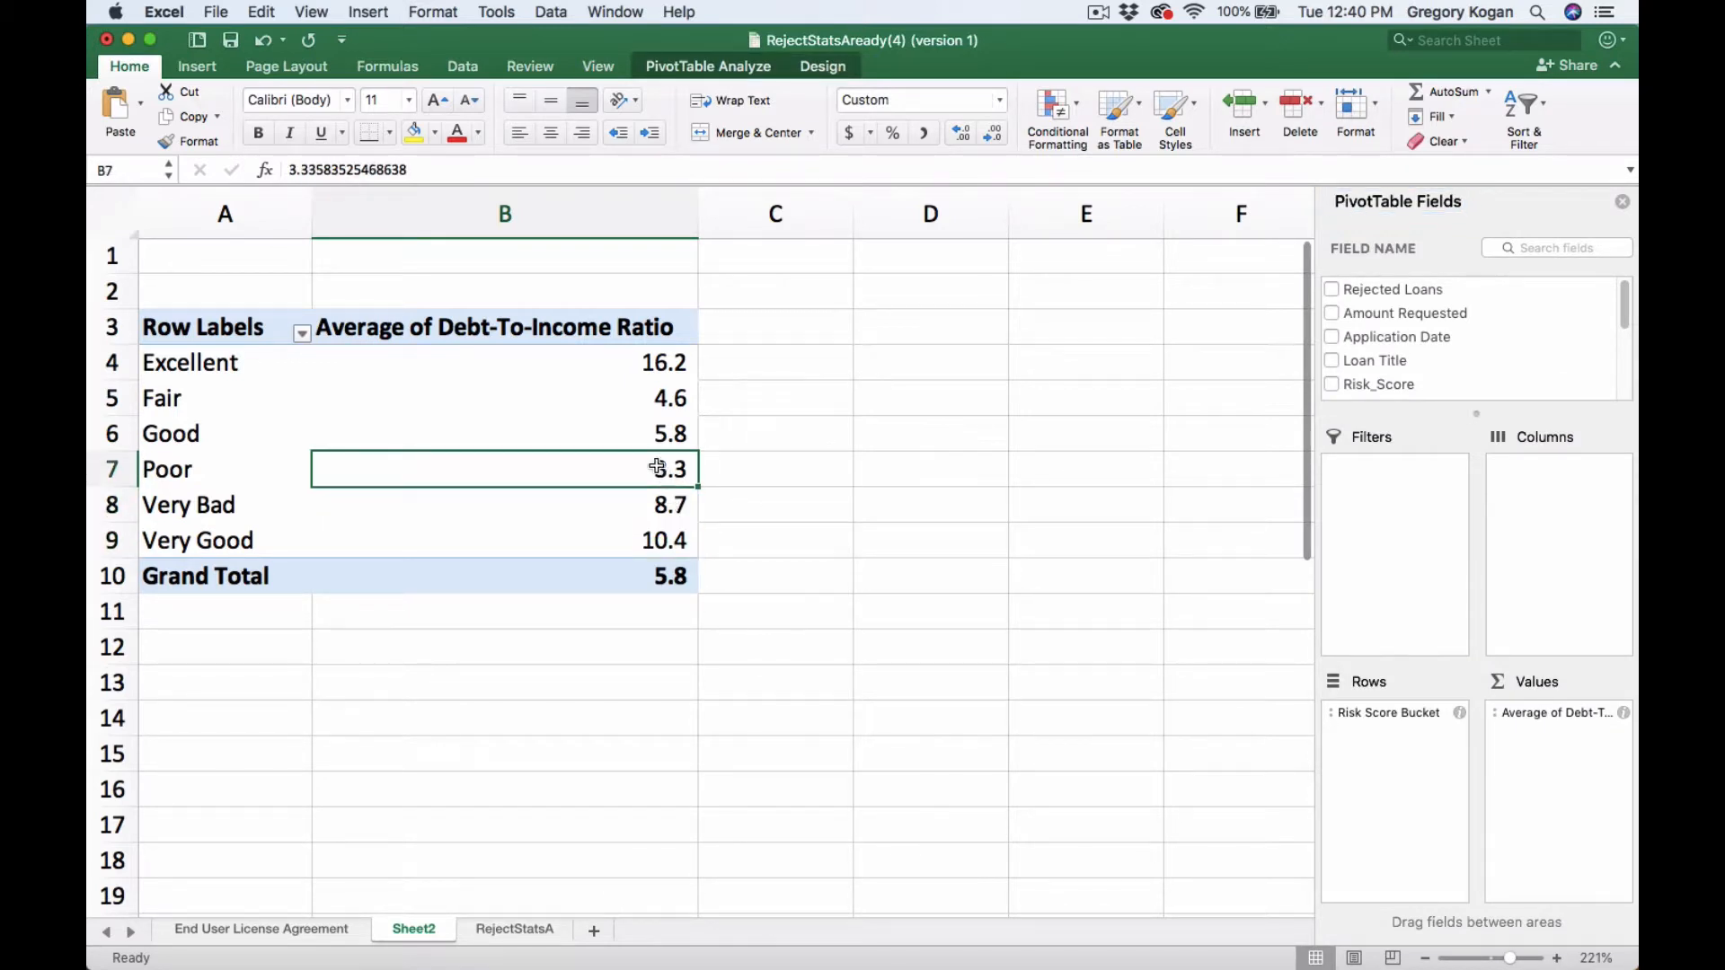
pyautogui.click(636, 406)
pyautogui.press('Down')
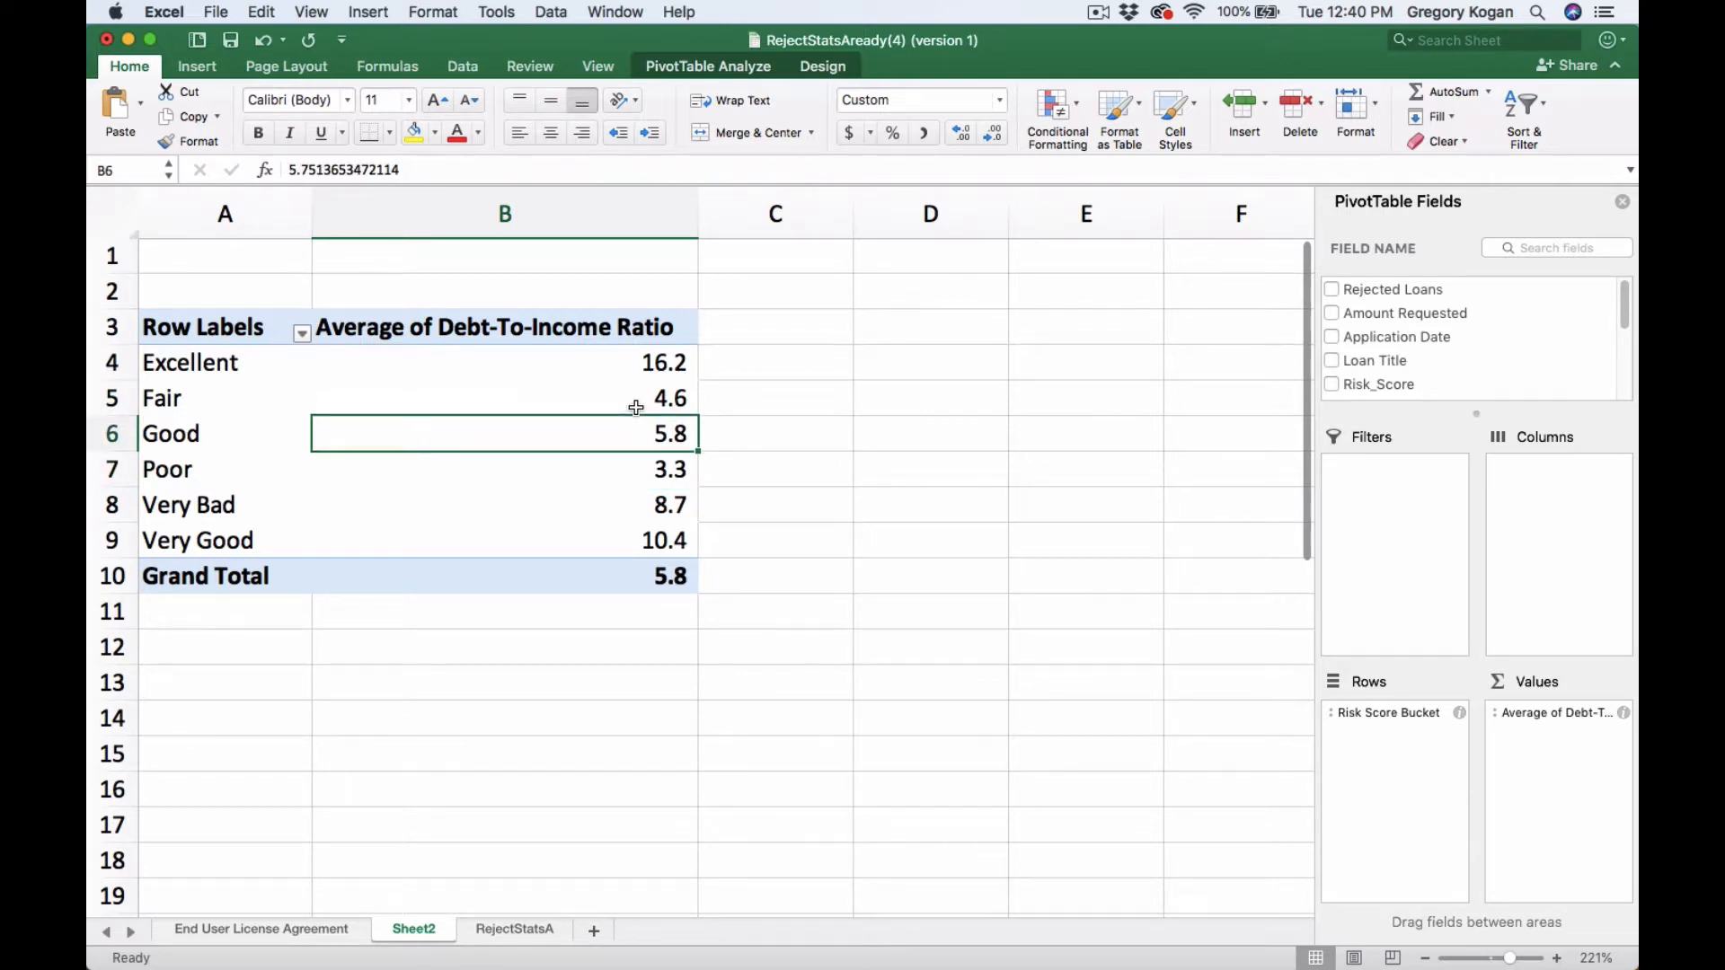
pyautogui.press('Down')
pyautogui.press('Down')
pyautogui.press('Down')
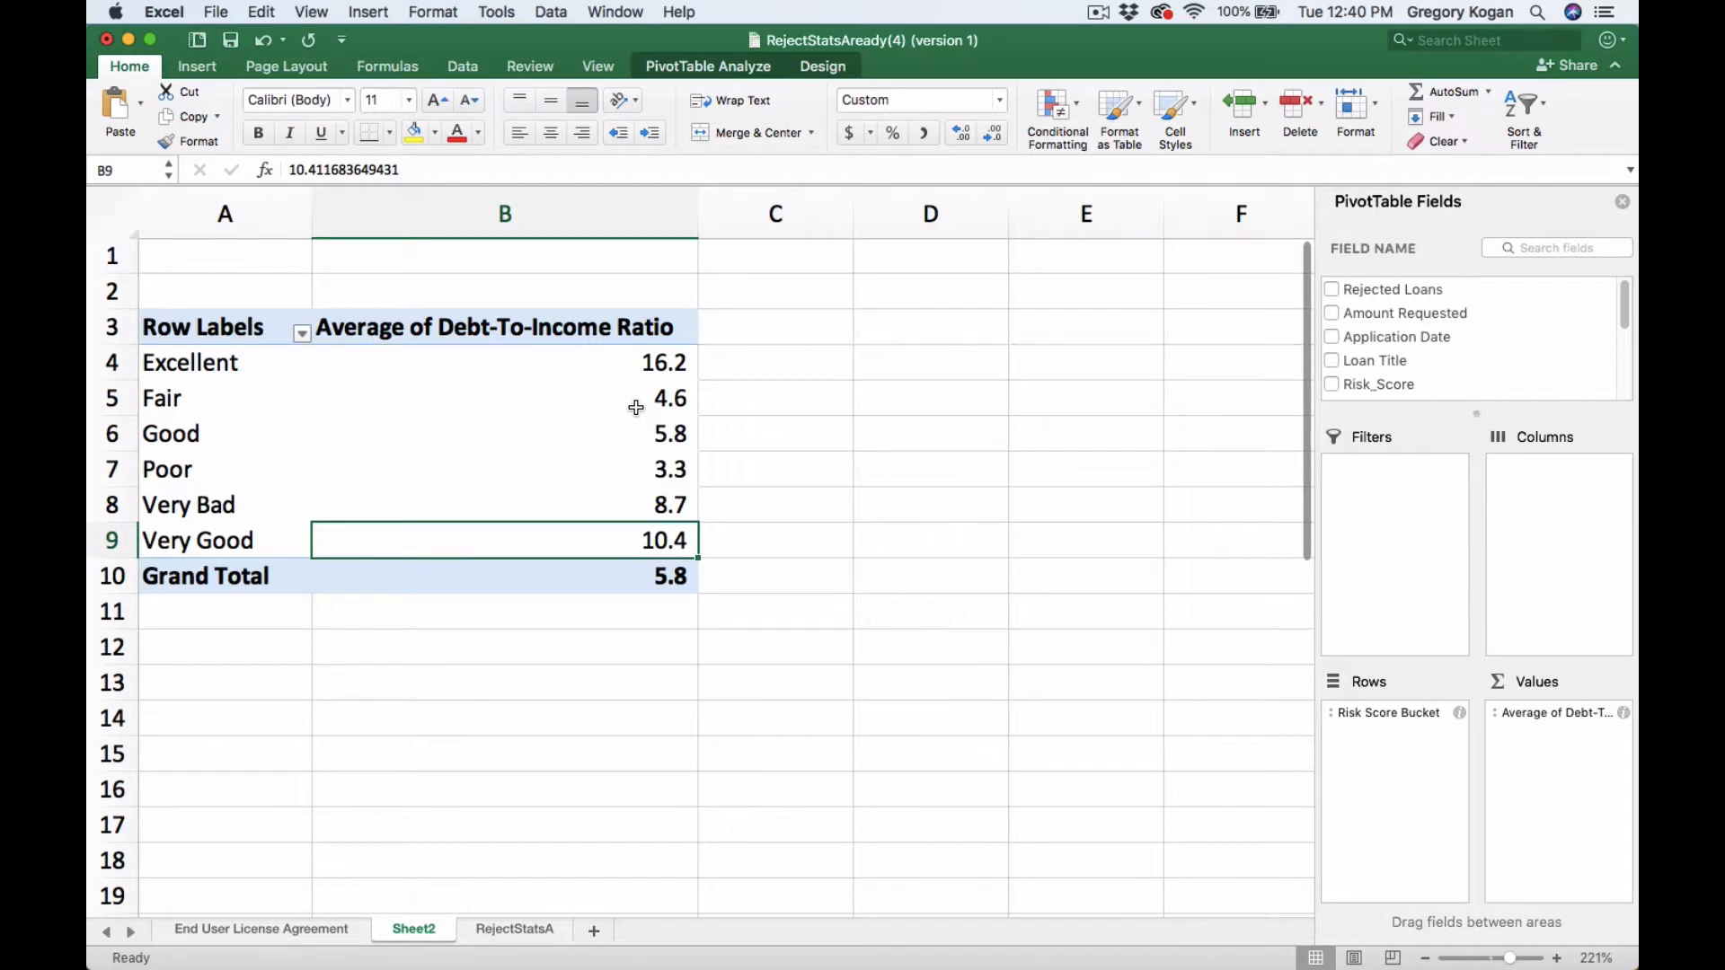
pyautogui.press('Up')
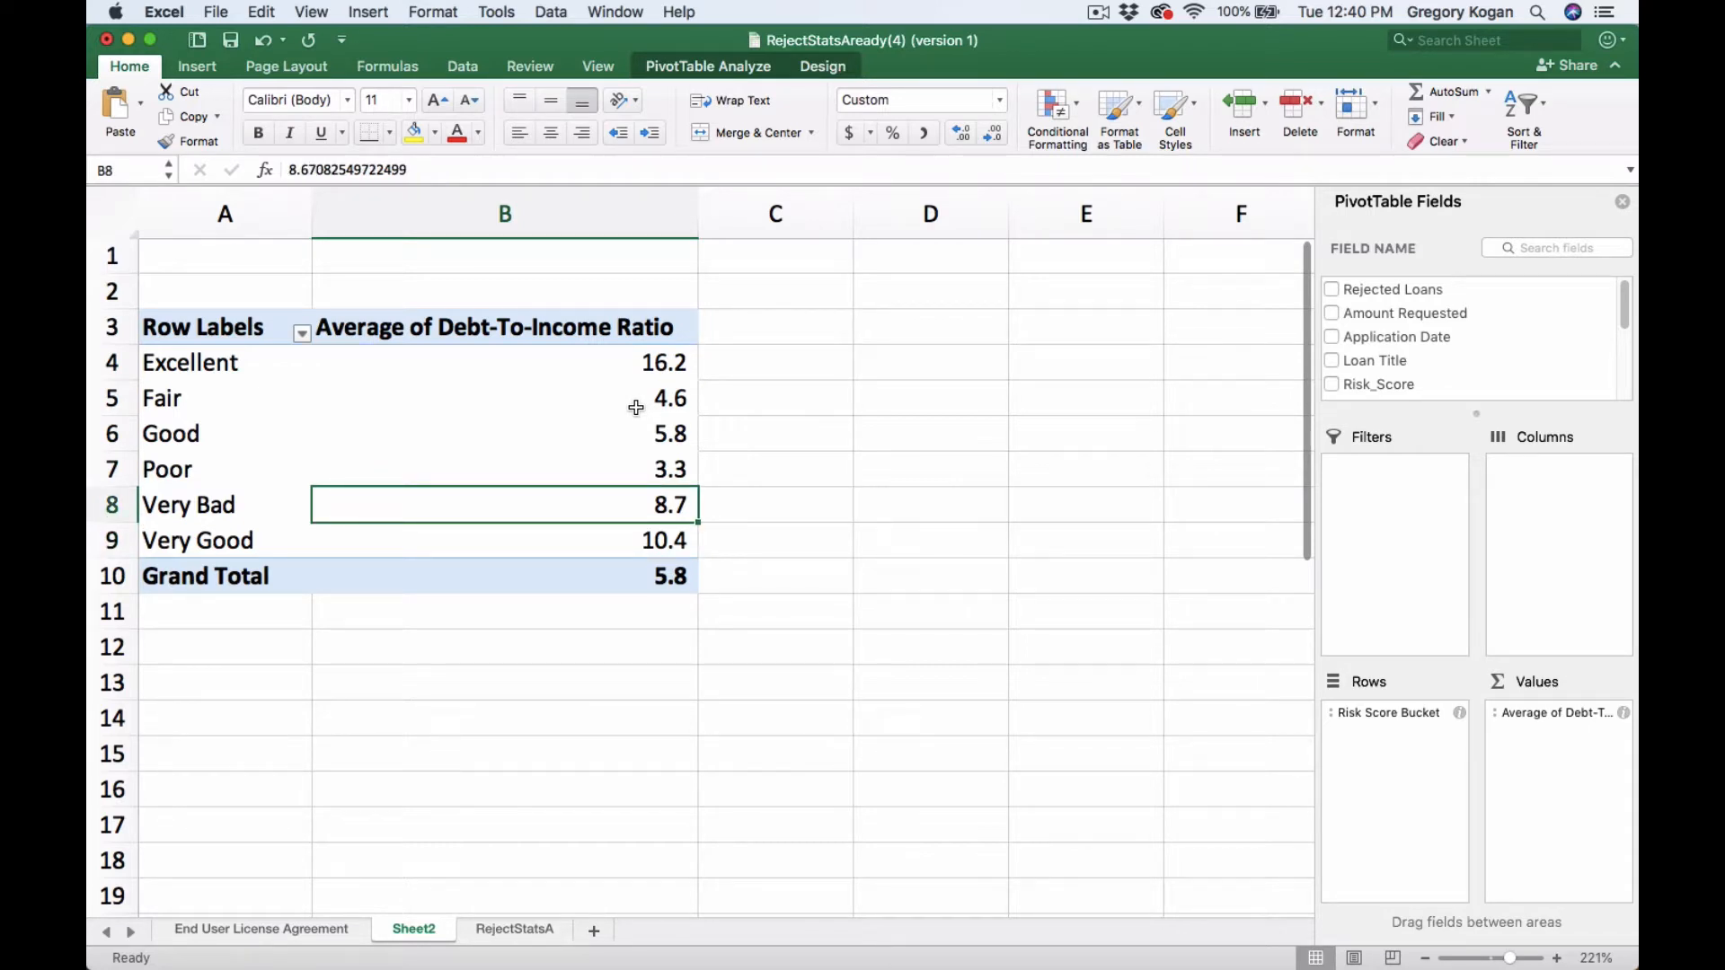
pyautogui.press('Up')
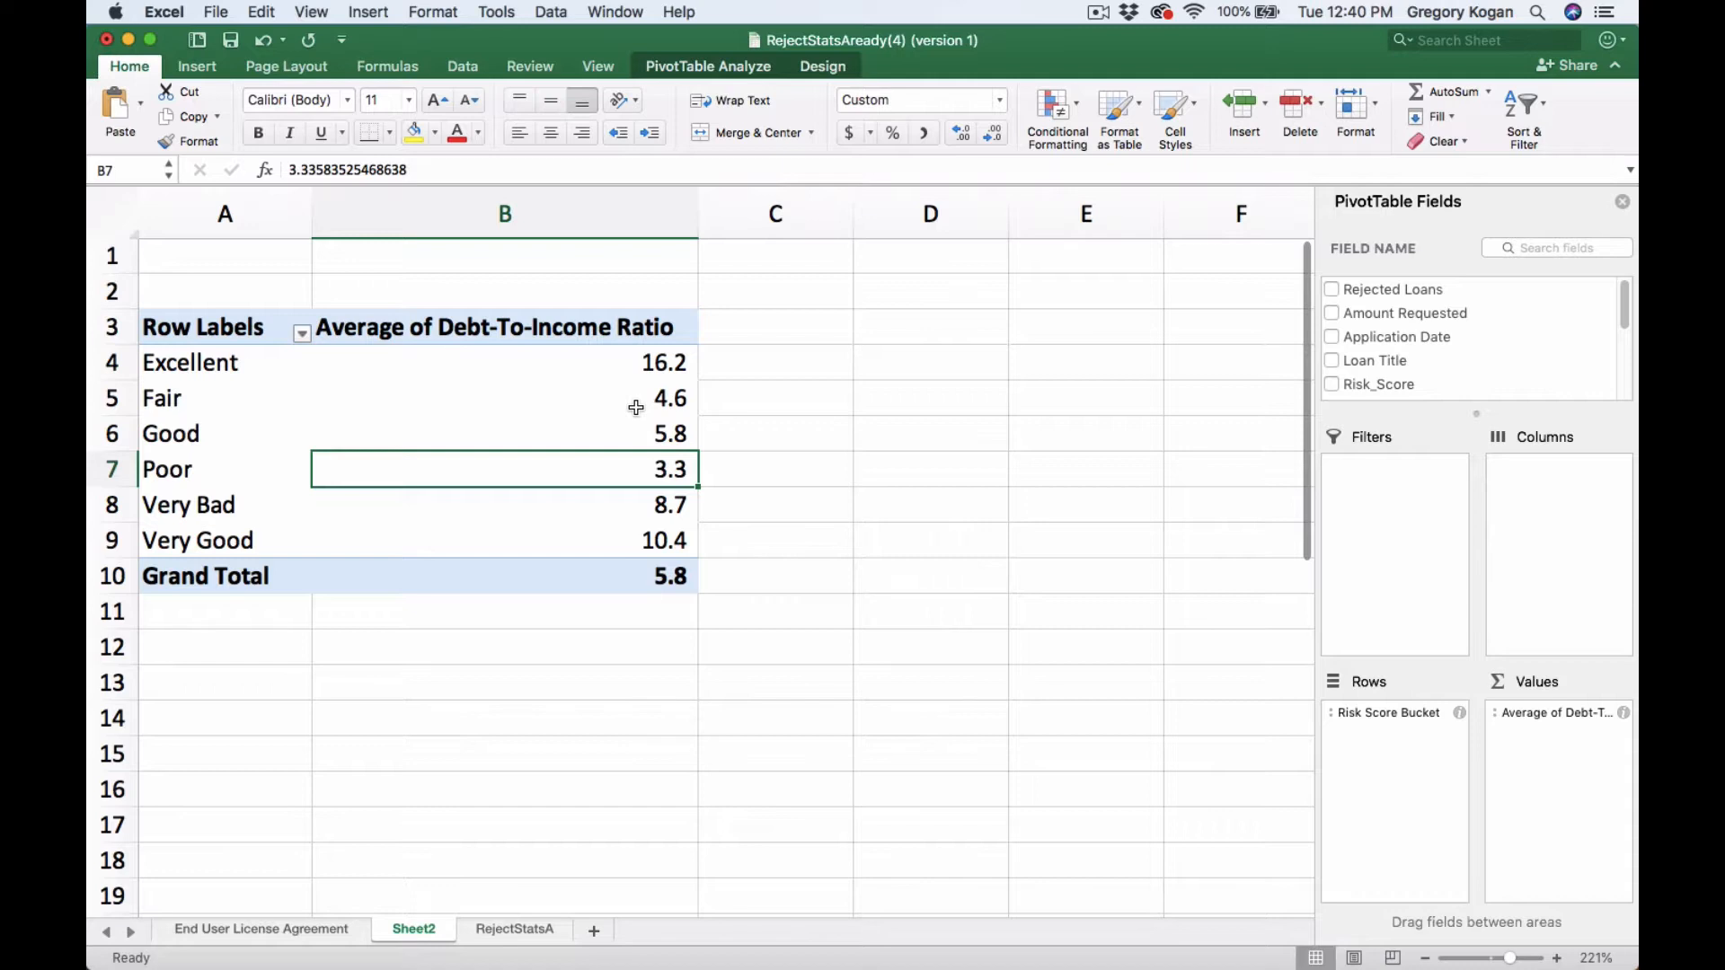
pyautogui.press('Down')
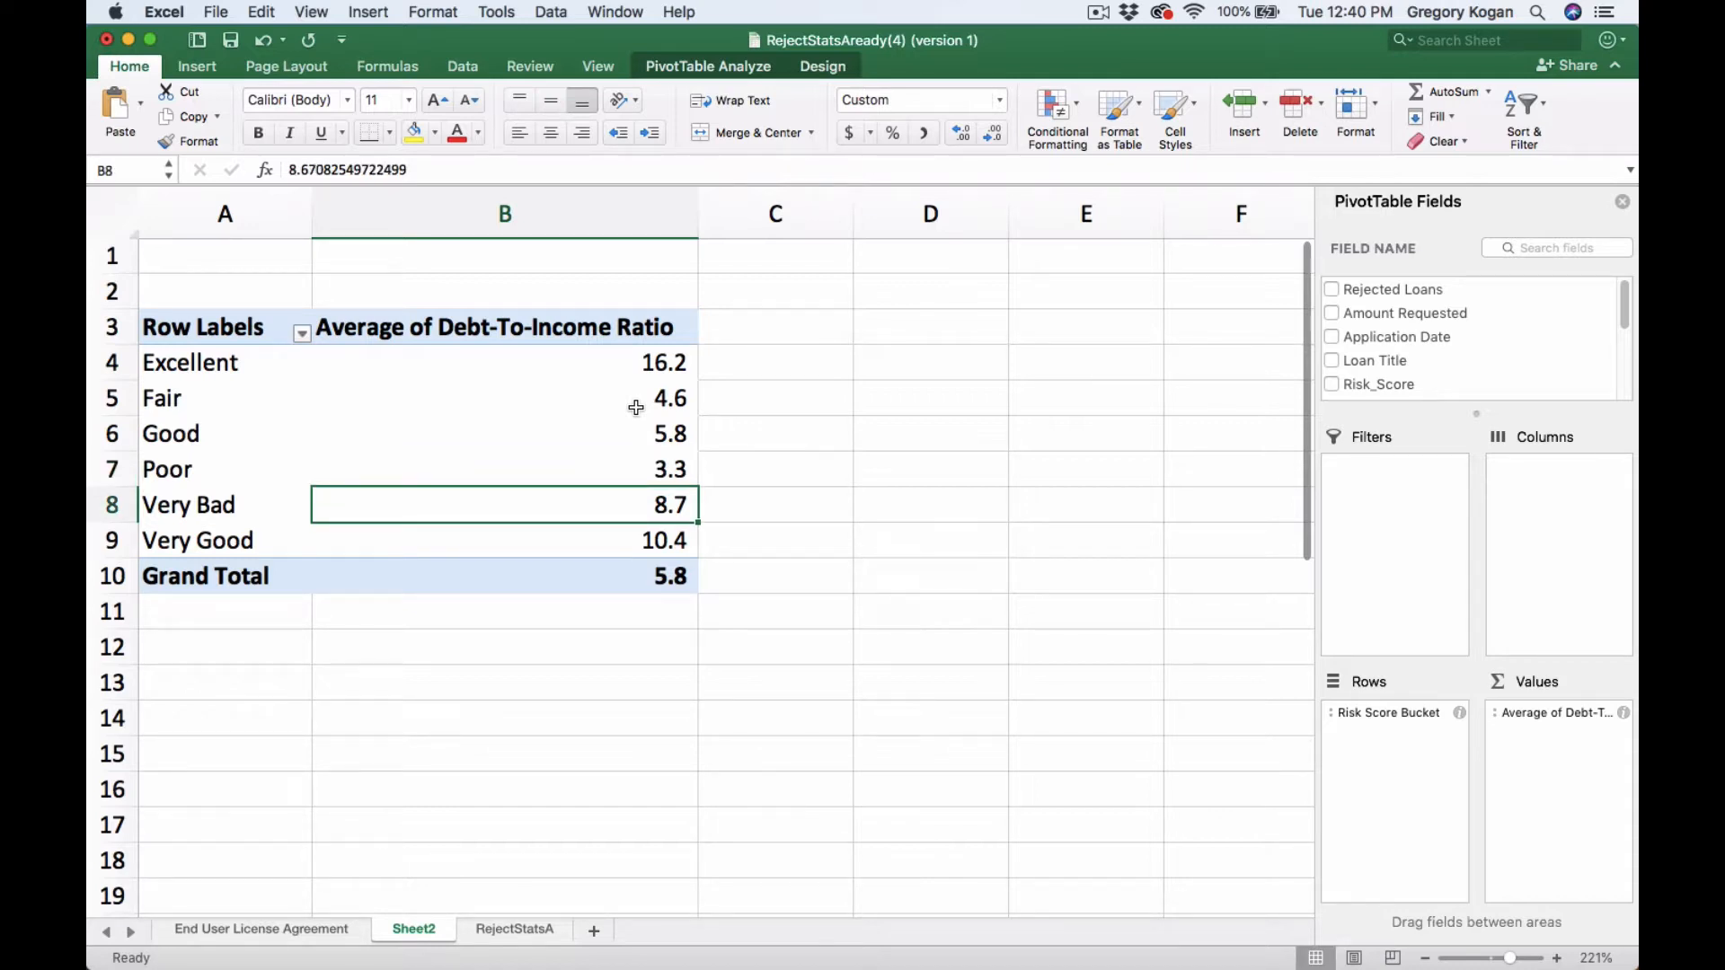
pyautogui.press('Up')
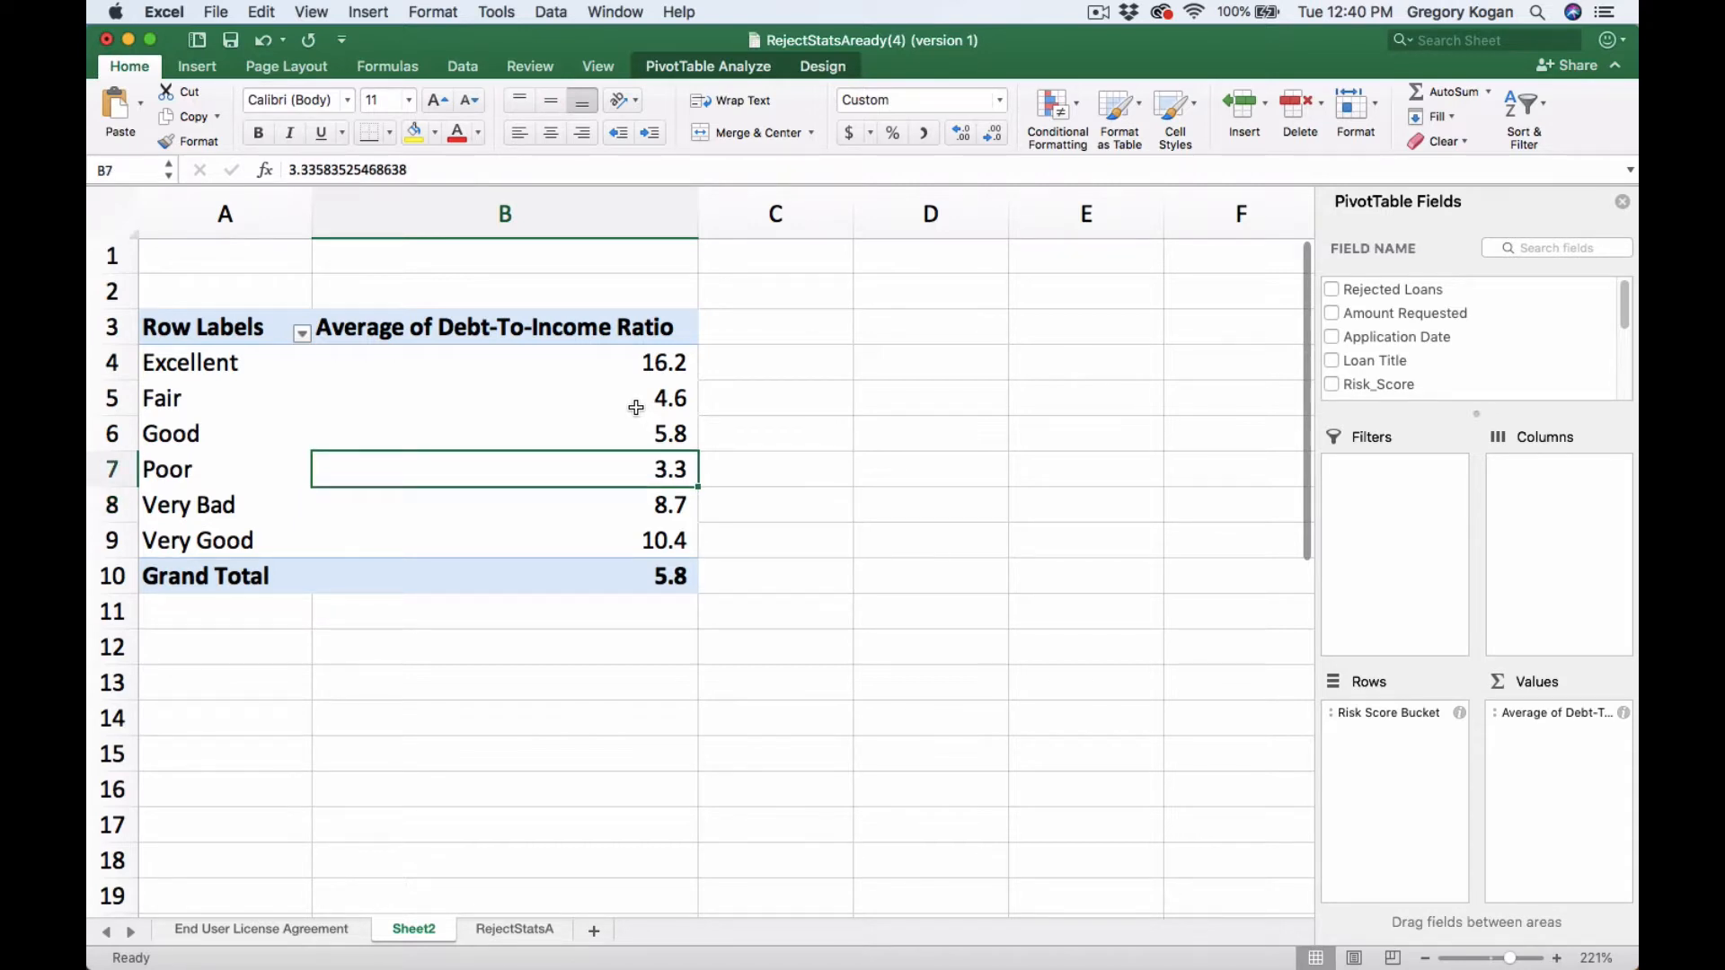
pyautogui.press('Up')
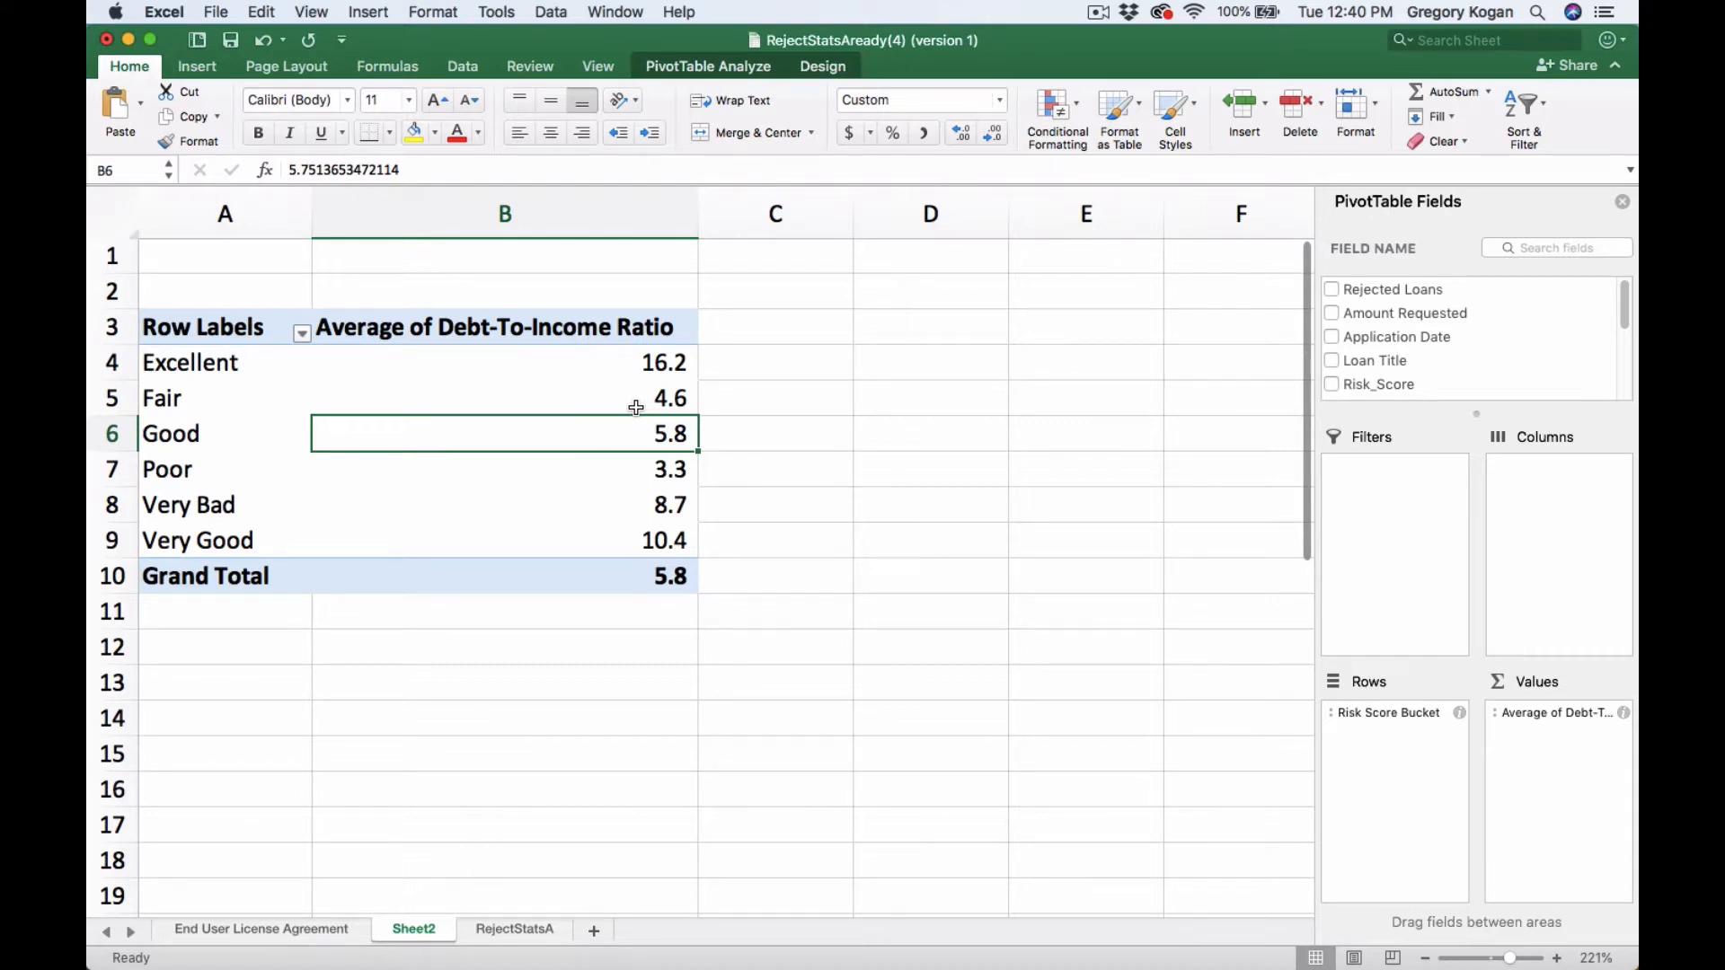
pyautogui.press('Down')
pyautogui.press('Down')
pyautogui.press('Down')
pyautogui.press('Up')
pyautogui.press('Up')
pyautogui.press('Up')
pyautogui.press('Up')
pyautogui.press('Up')
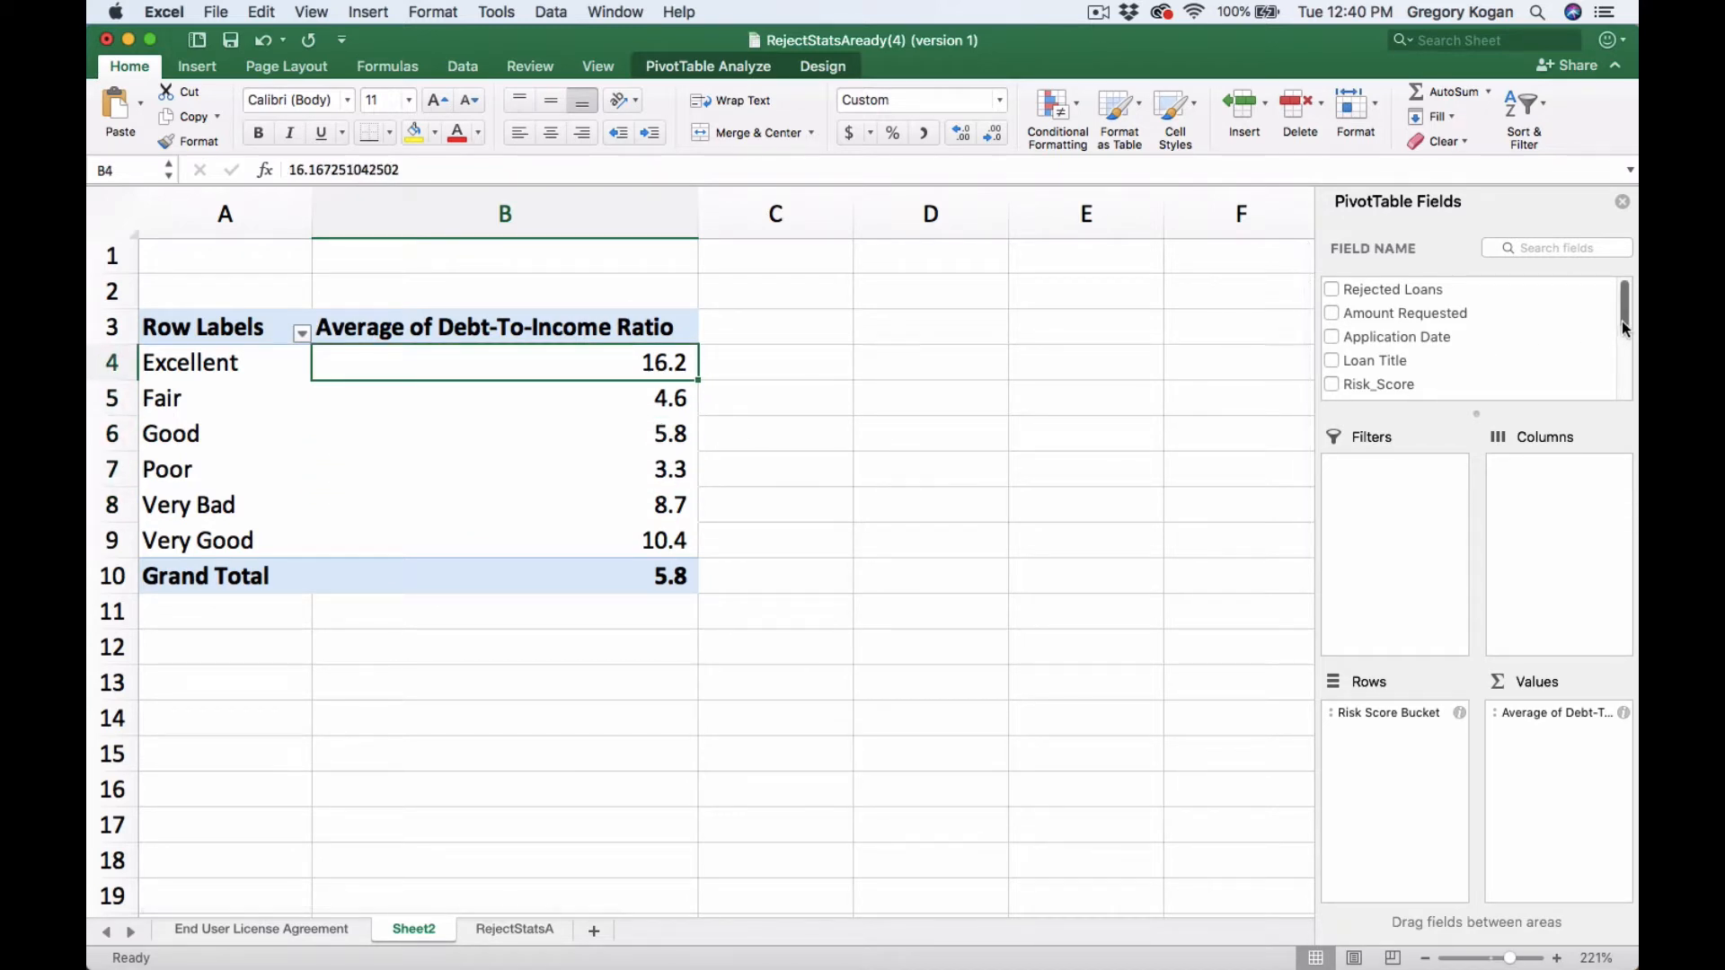
pyautogui.moveTo(1625, 320); pyautogui.dragTo(1614, 386)
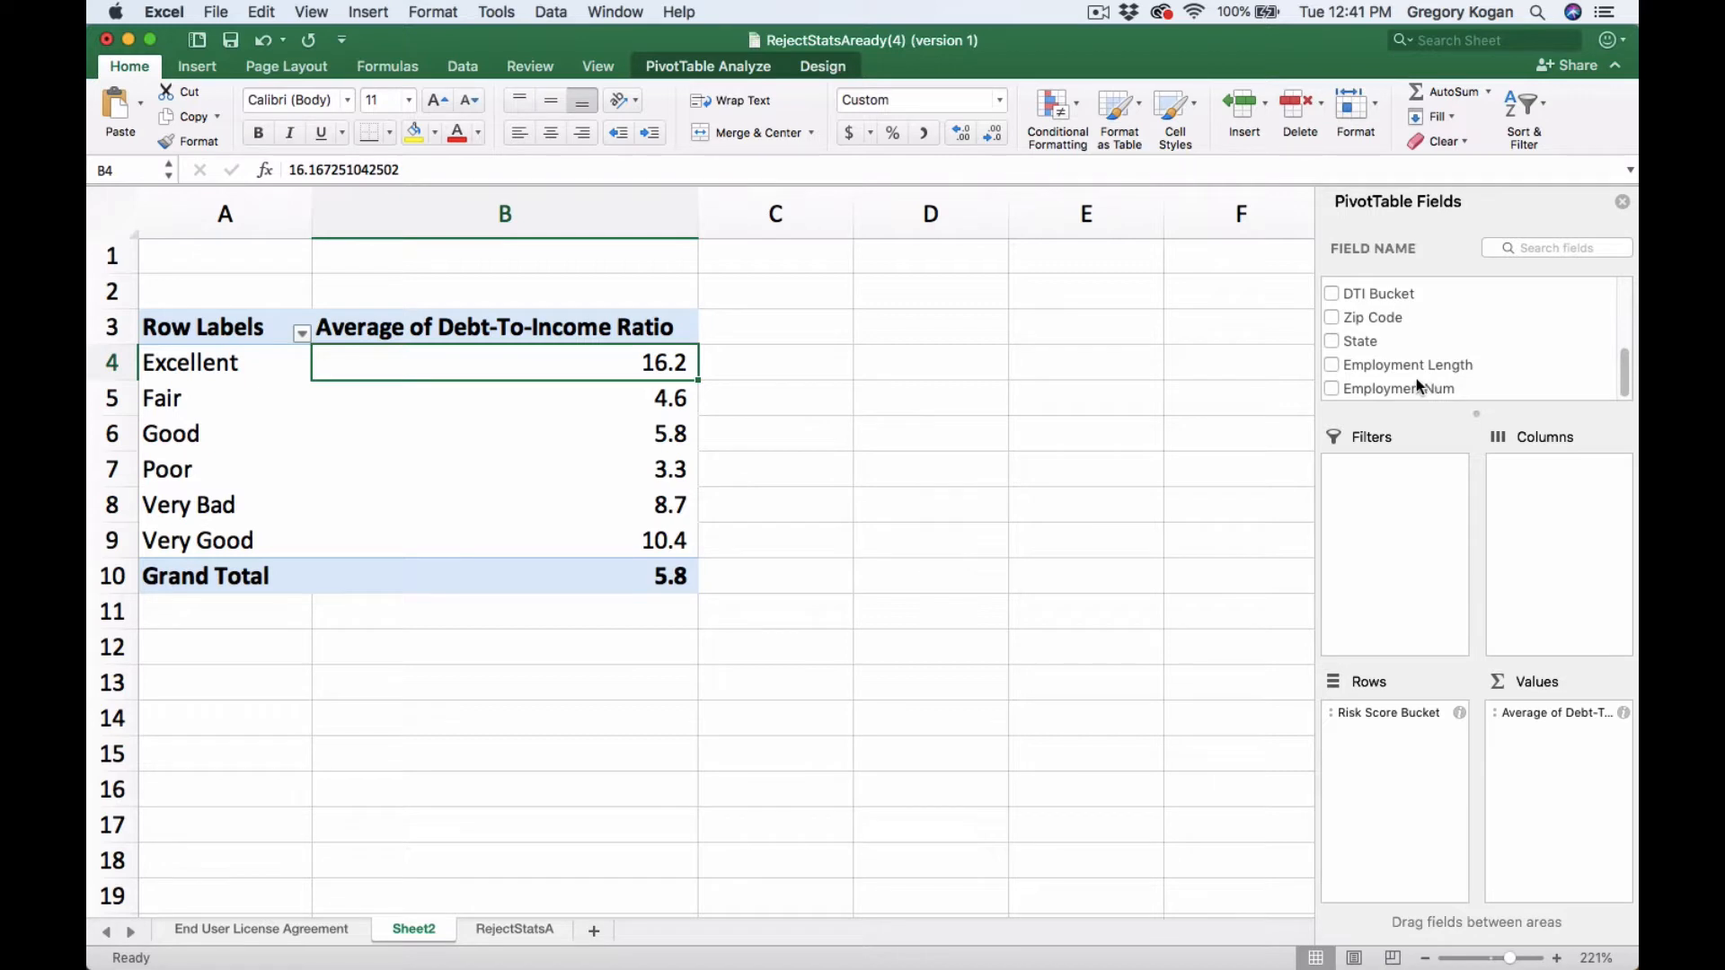
pyautogui.click(1332, 365)
pyautogui.click(1332, 365)
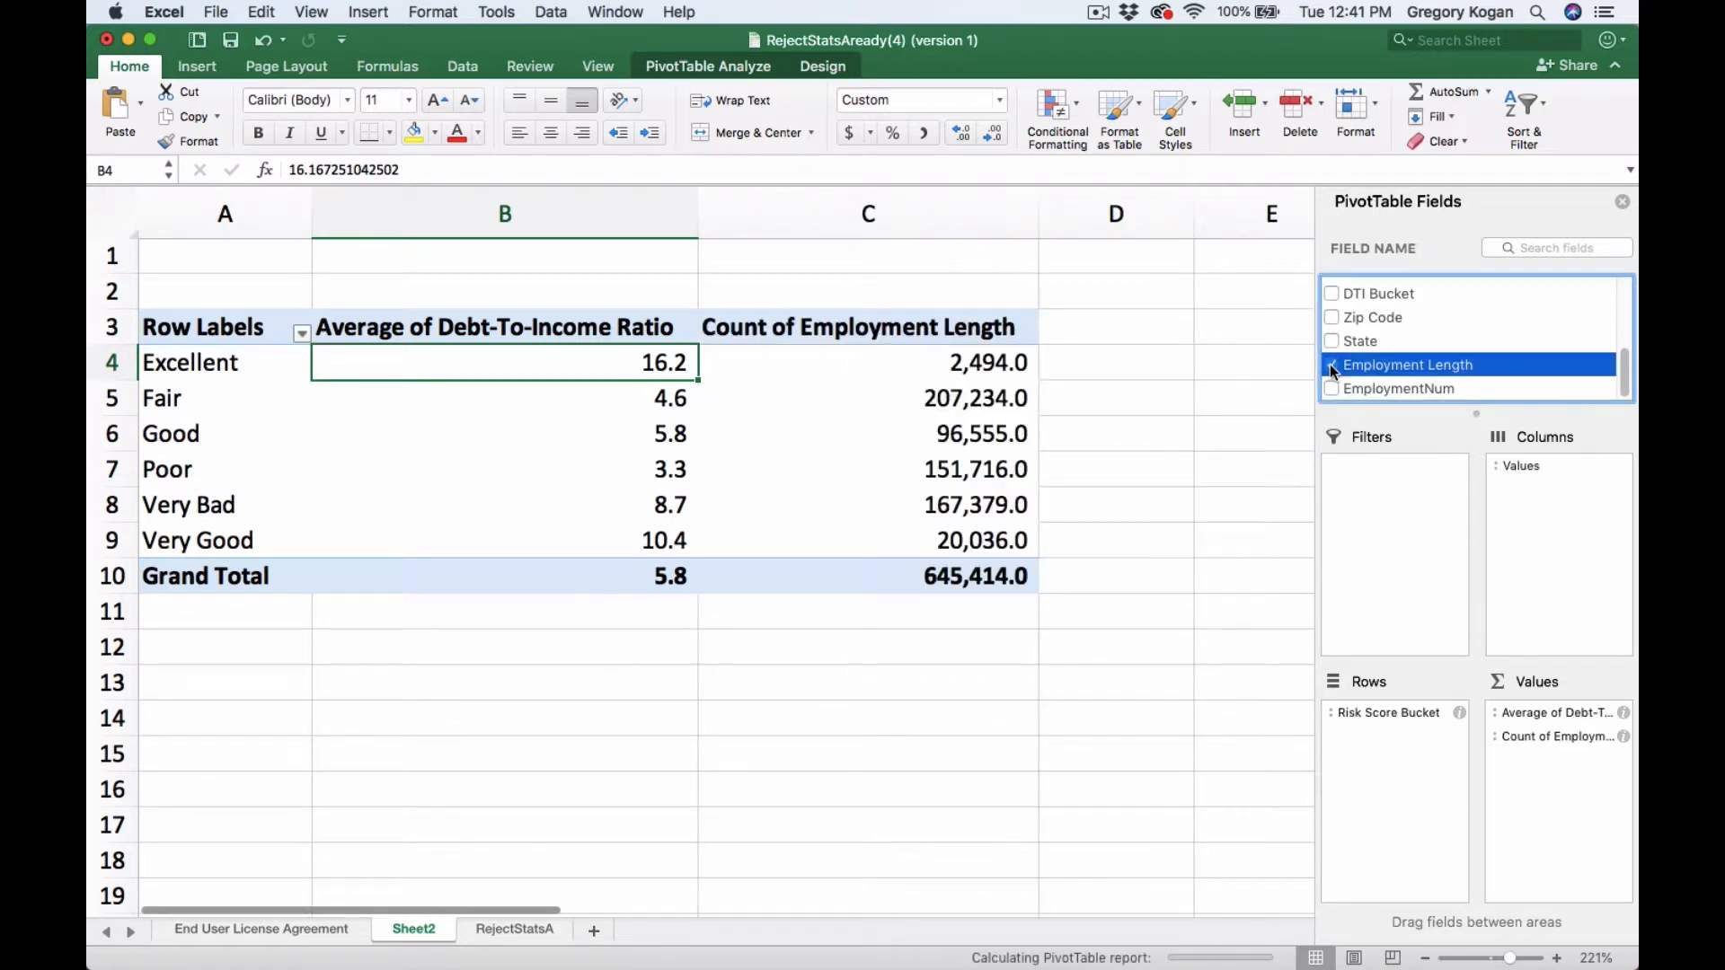
# - Remove the Risk Score Bucket and Debt-To-Income Ratio fields from the PivotTable
pyautogui.scroll(5, 1332, 365)
pyautogui.scroll(-2, 1333, 355)
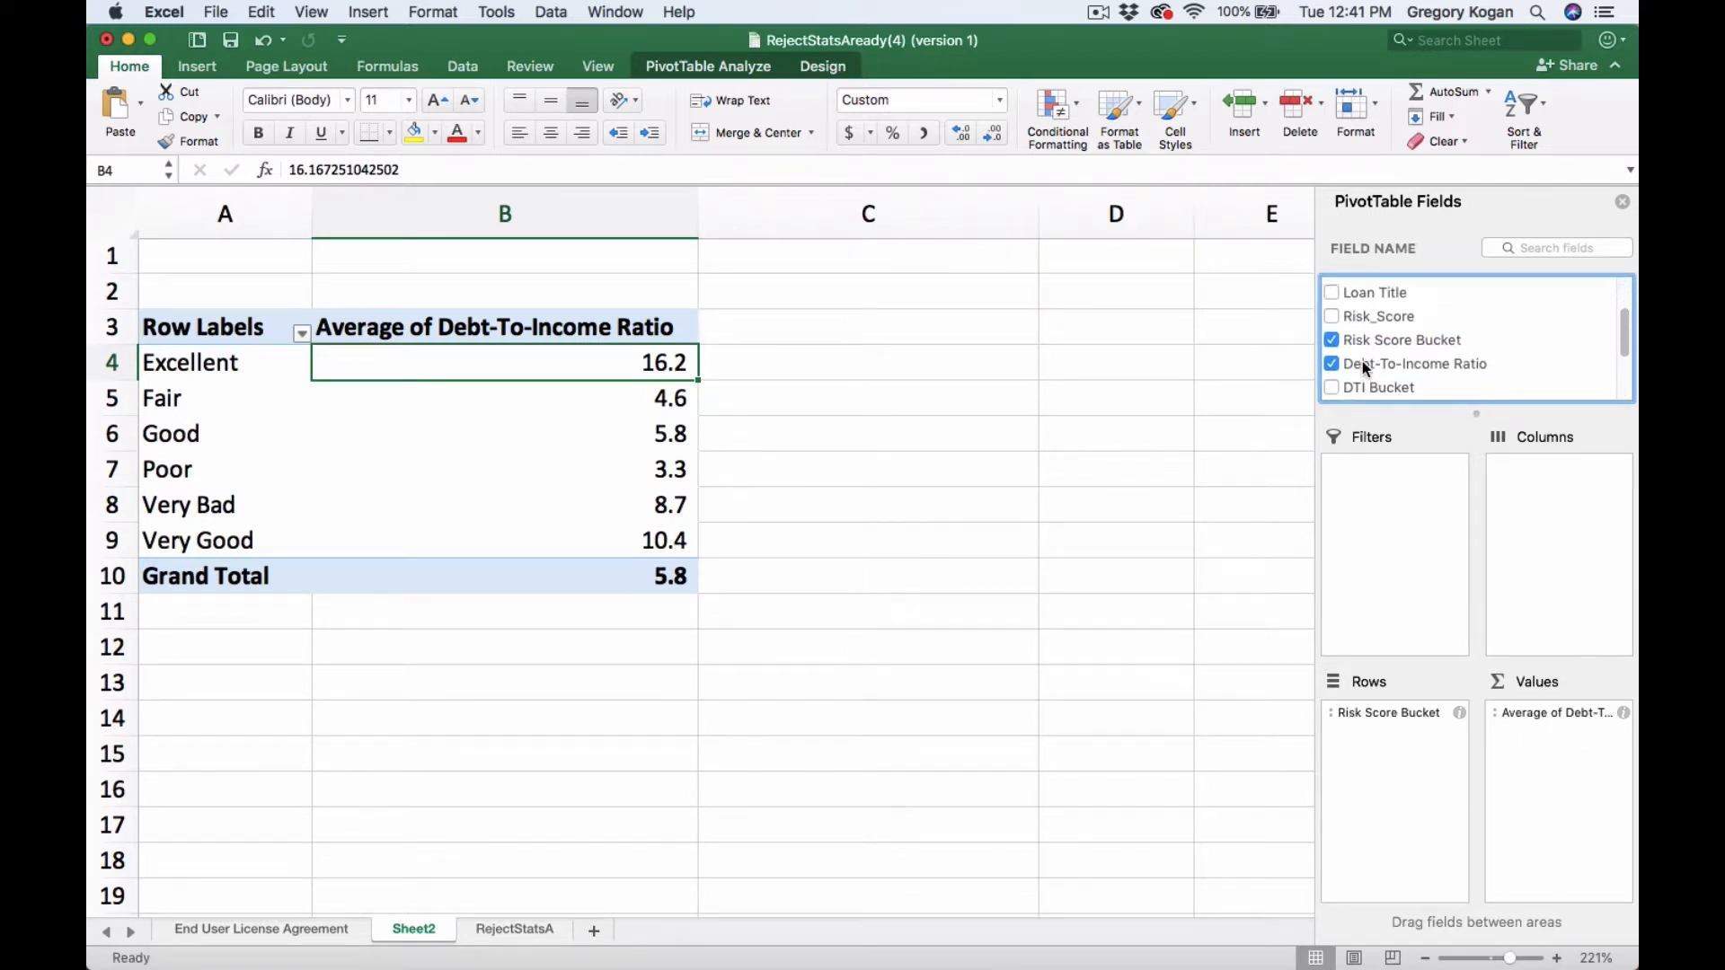
pyautogui.click(1331, 342)
pyautogui.click(1331, 365)
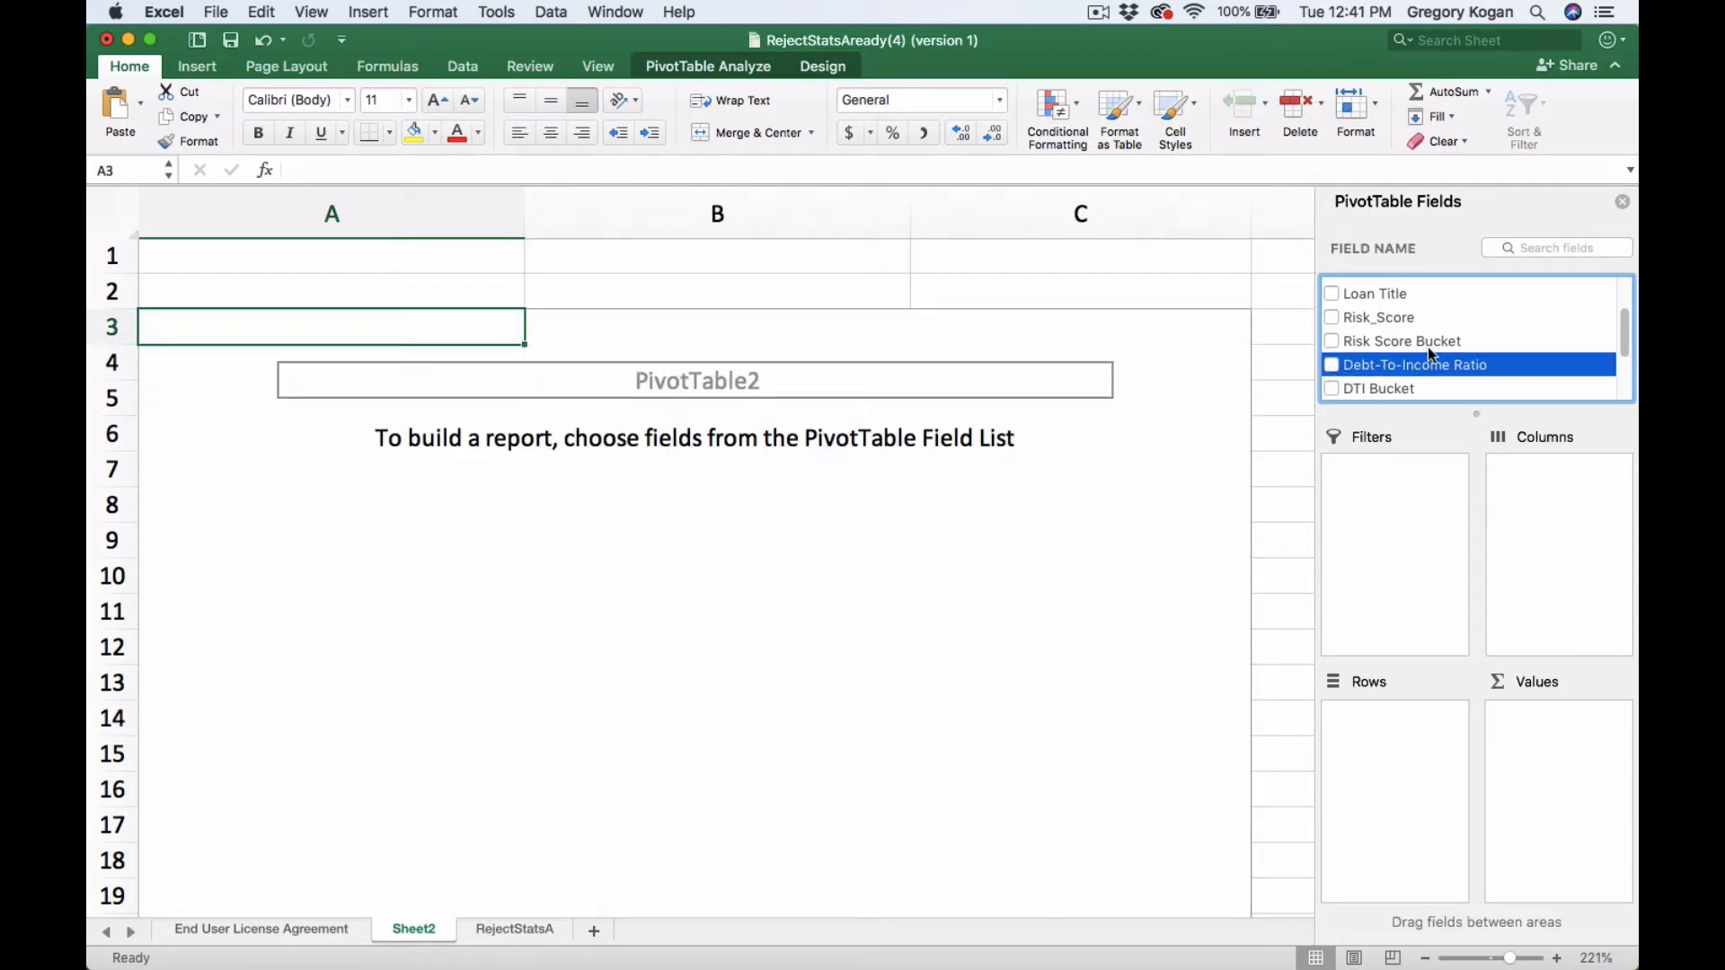
# - Place DTI Bucket in the rows area and add Risk_Score as a value field
pyautogui.click(1333, 389)
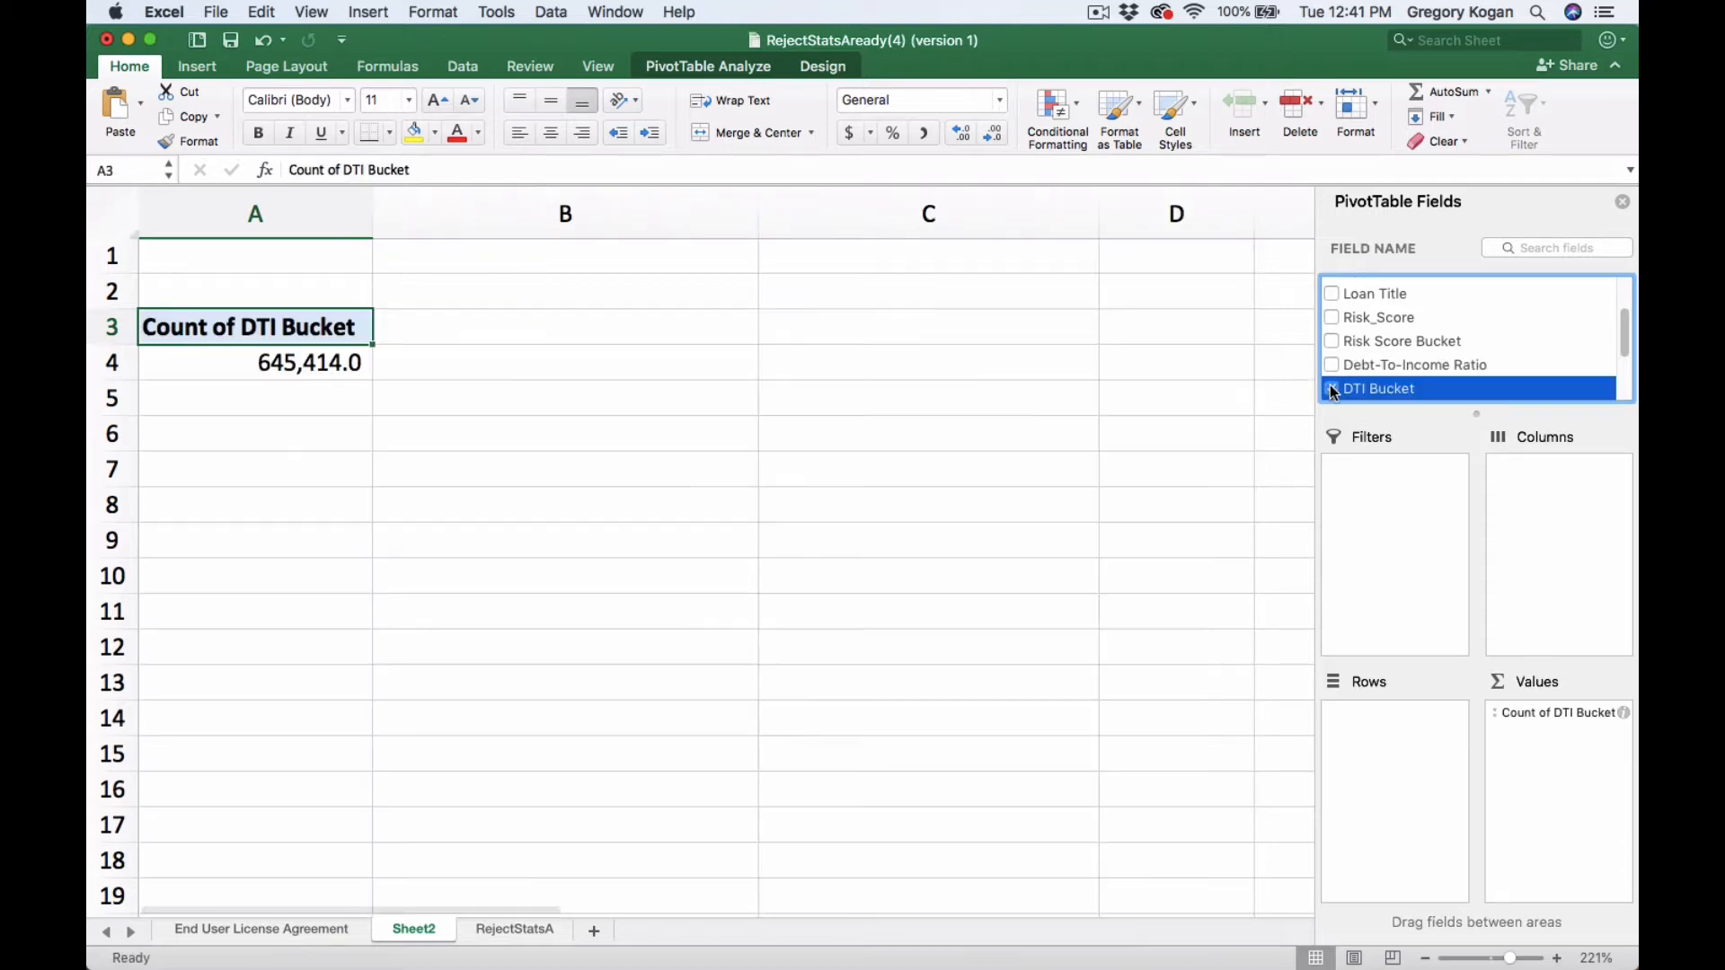
pyautogui.click(1342, 321)
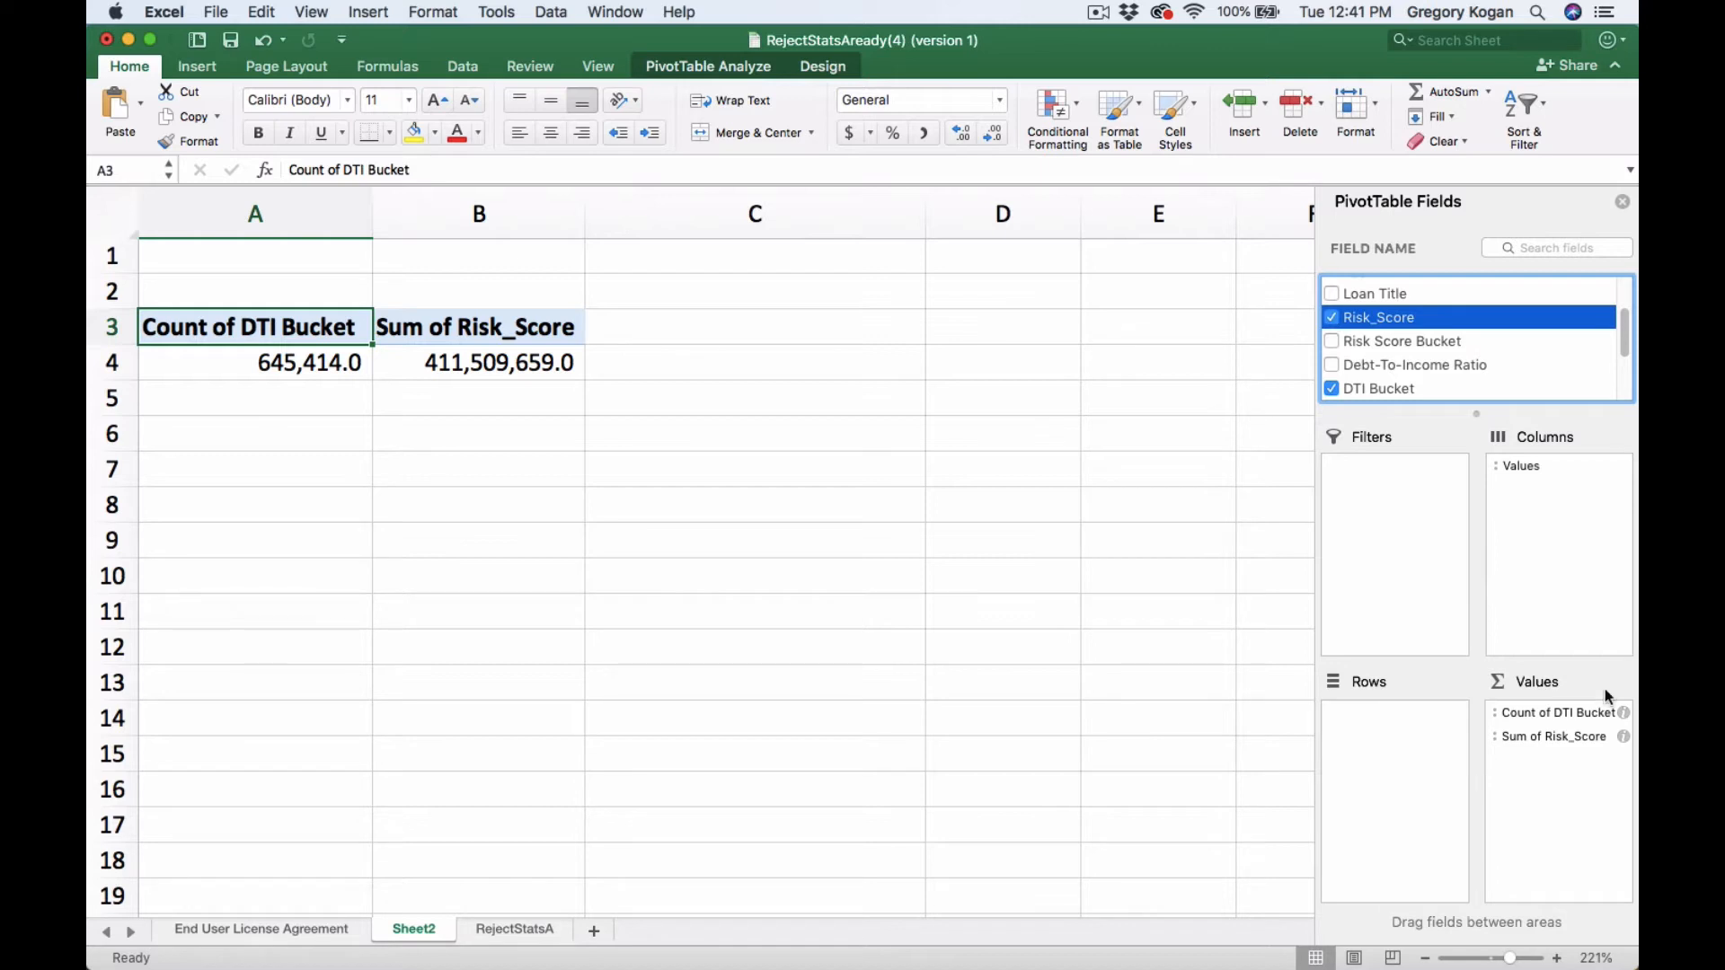
pyautogui.moveTo(1568, 717); pyautogui.dragTo(1413, 709)
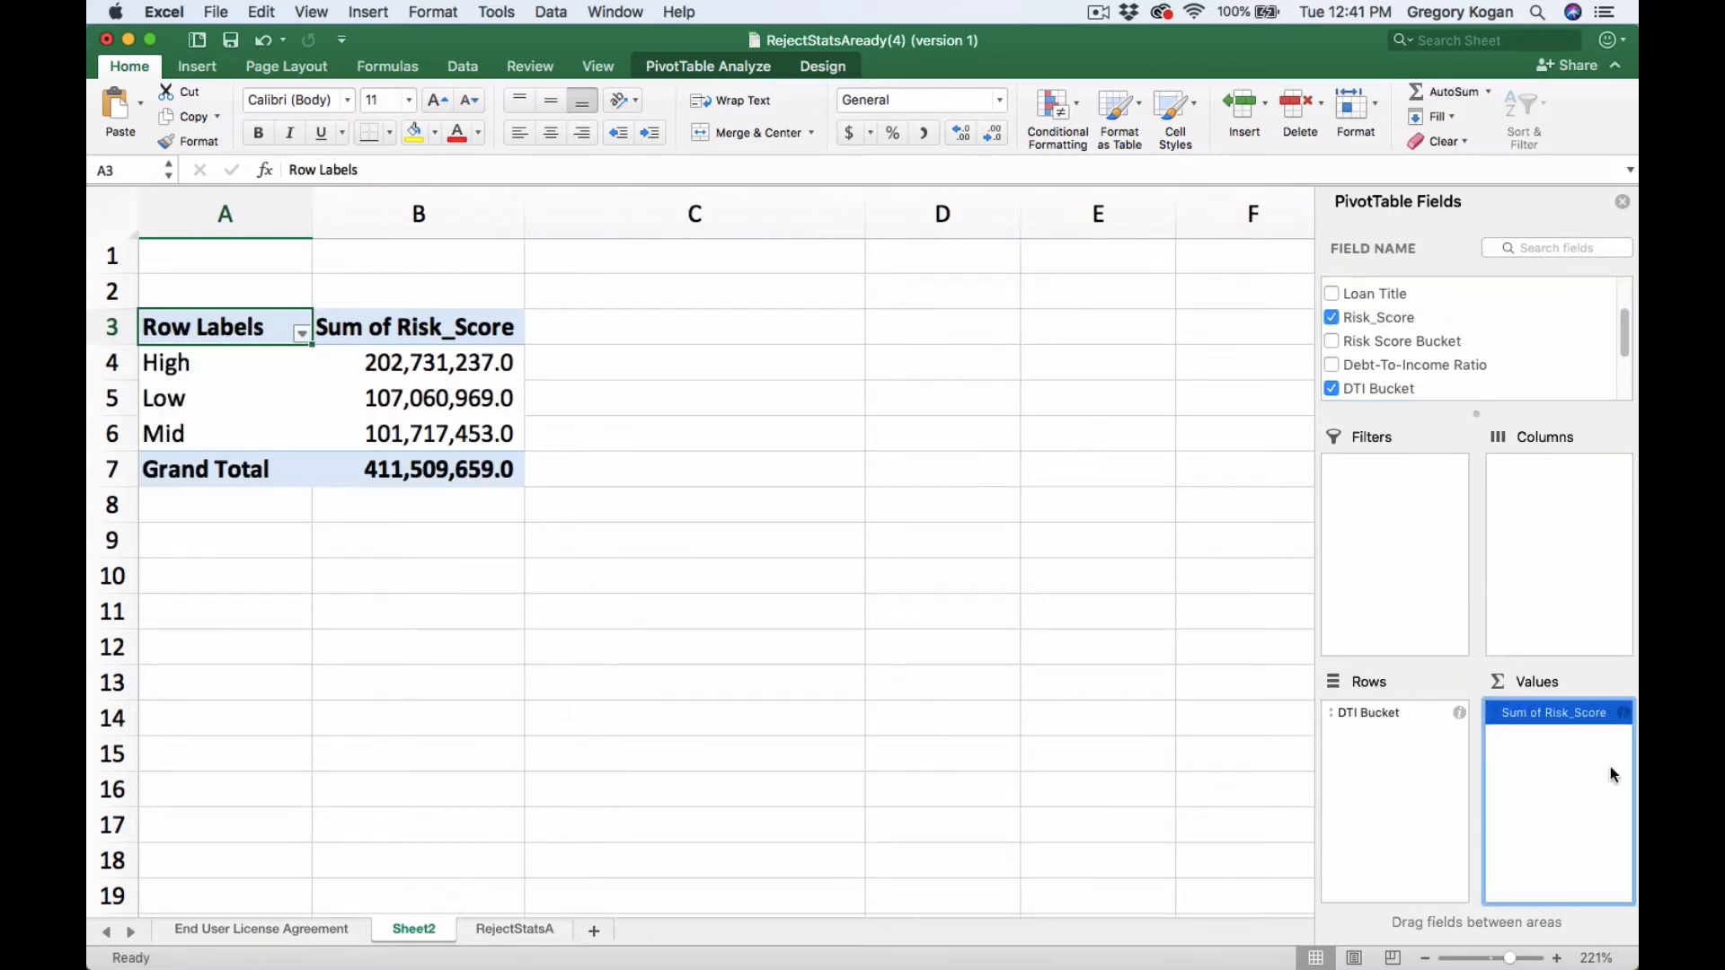
# - Change the Risk_Score value field to summarize by Average
pyautogui.click(1623, 713)
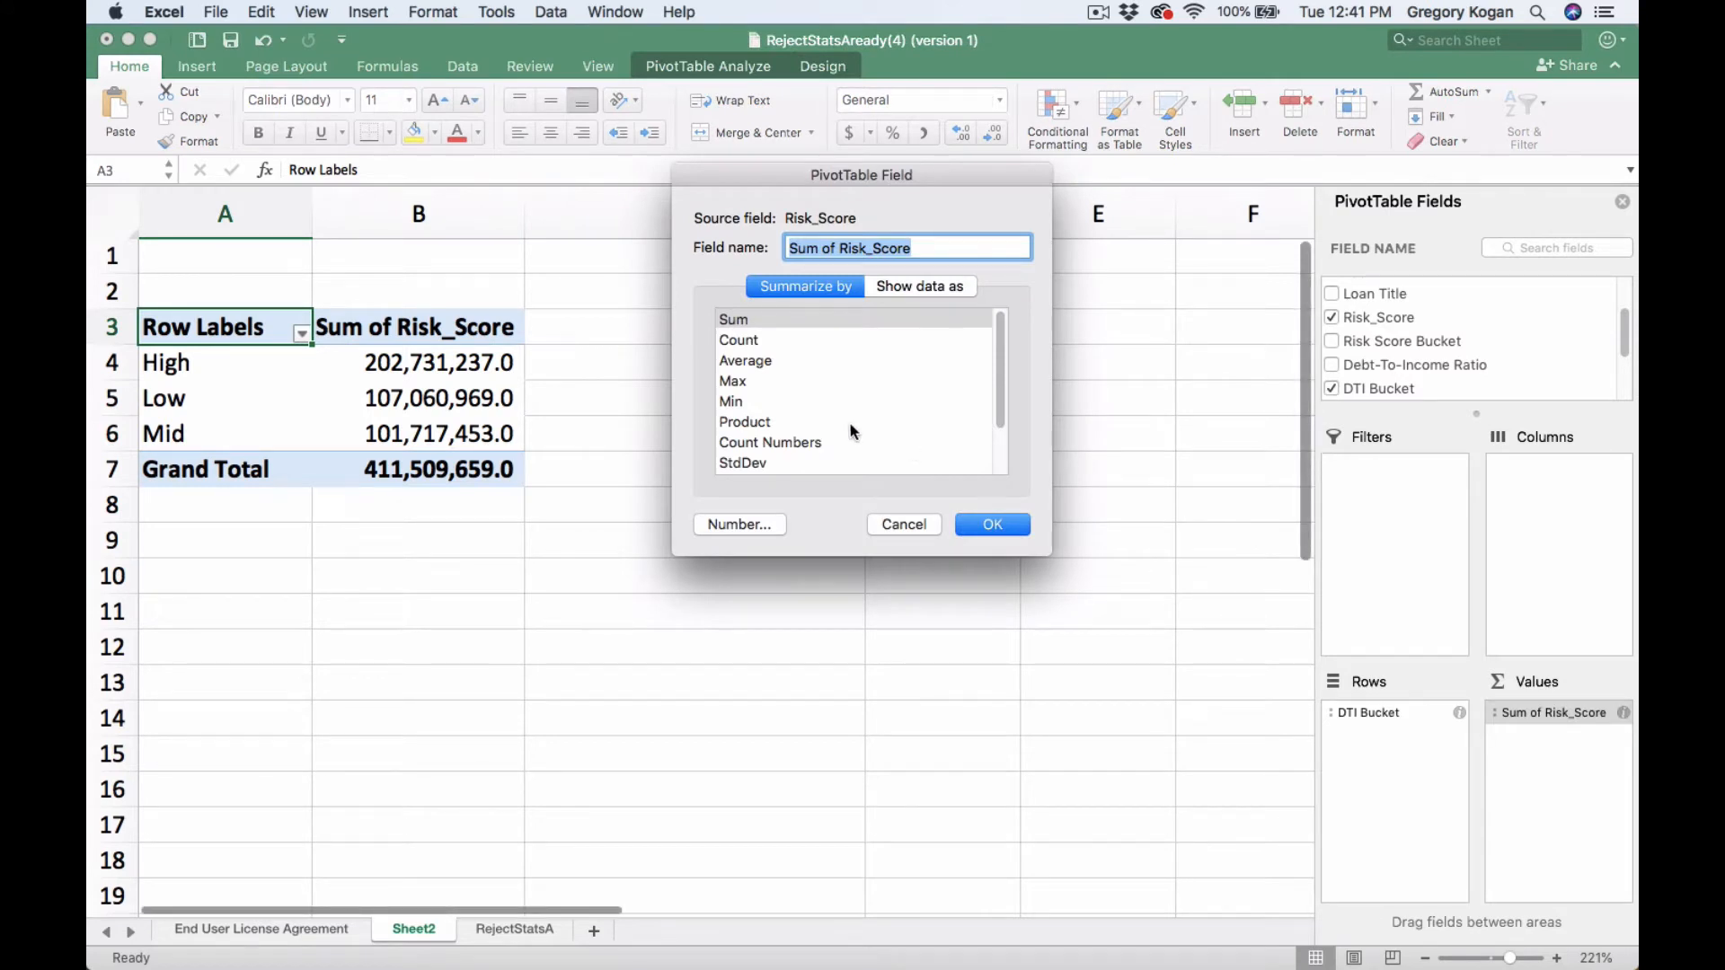
pyautogui.click(748, 359)
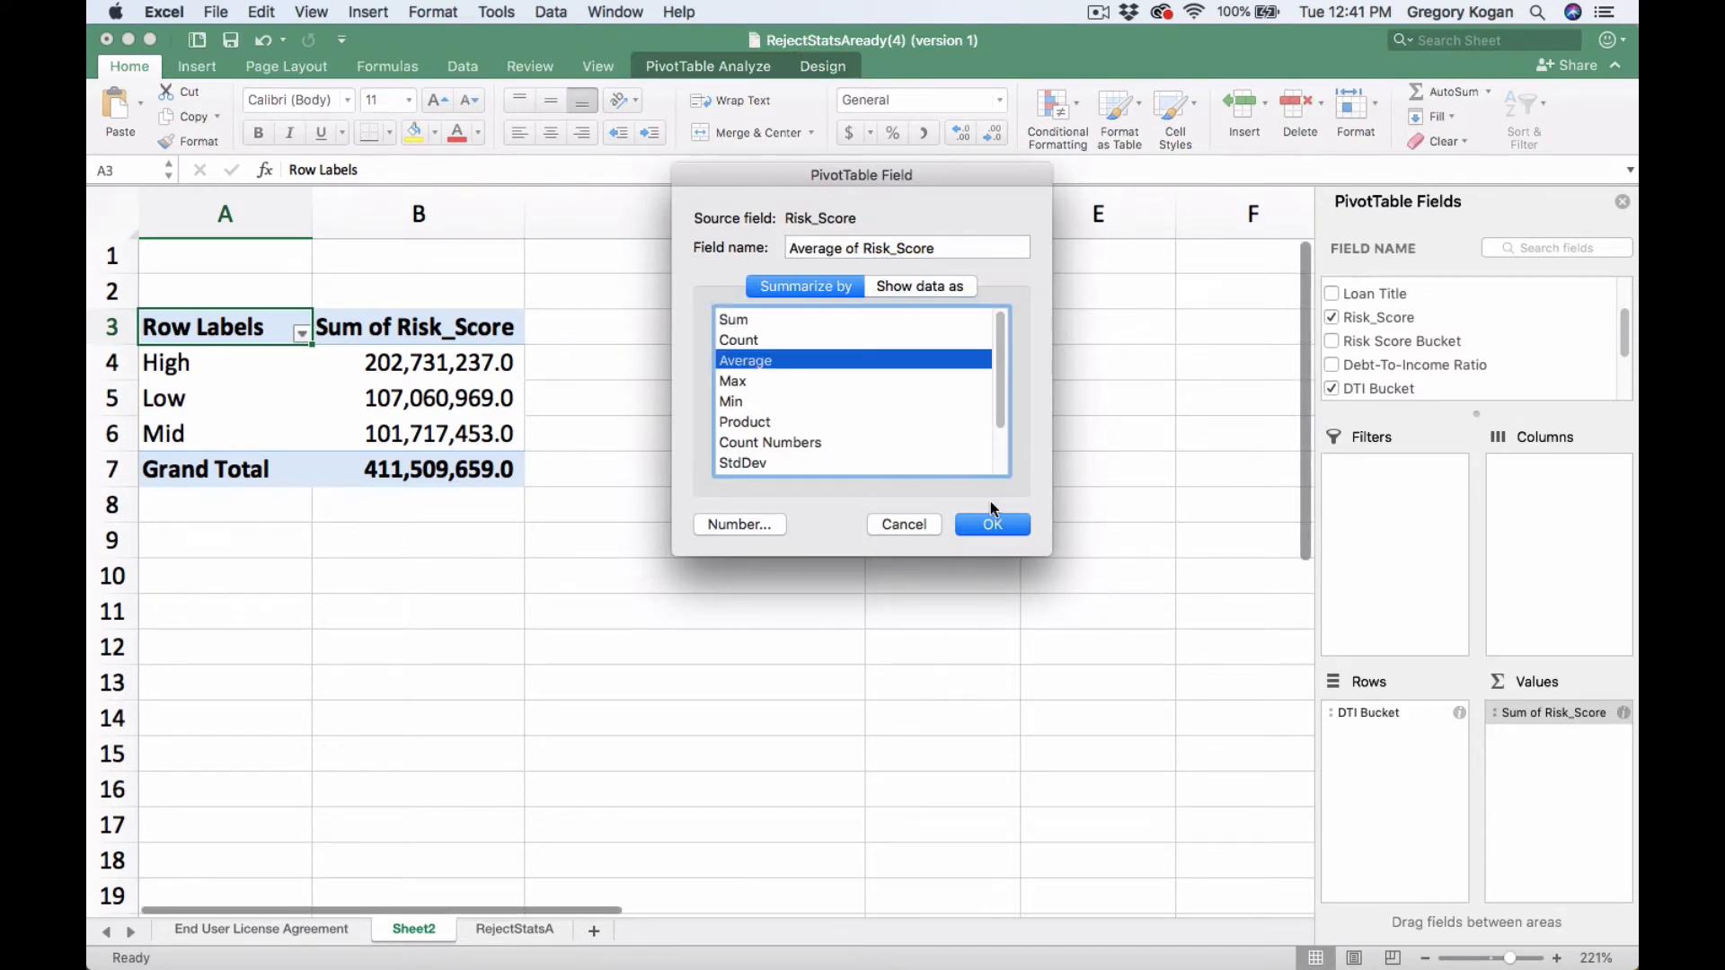
pyautogui.click(993, 525)
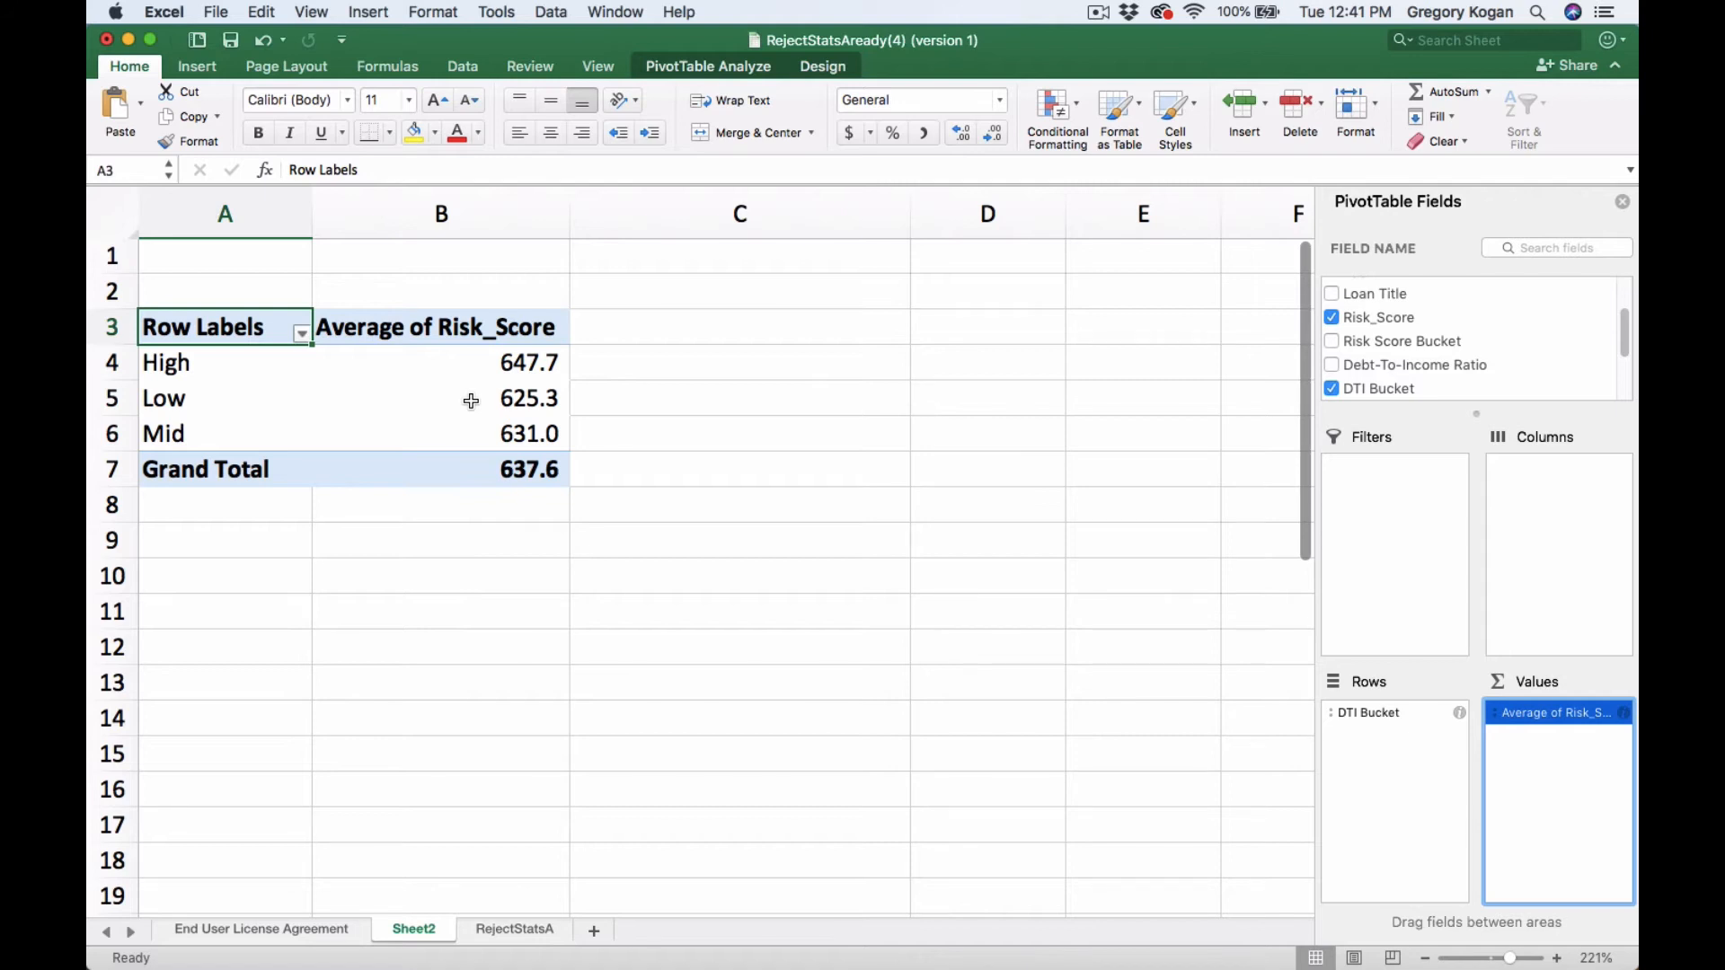
# - Remove the Risk_Score and DTI Bucket fields from the PivotTable
pyautogui.scroll(-3, 1472, 330)
pyautogui.scroll(2, 1472, 332)
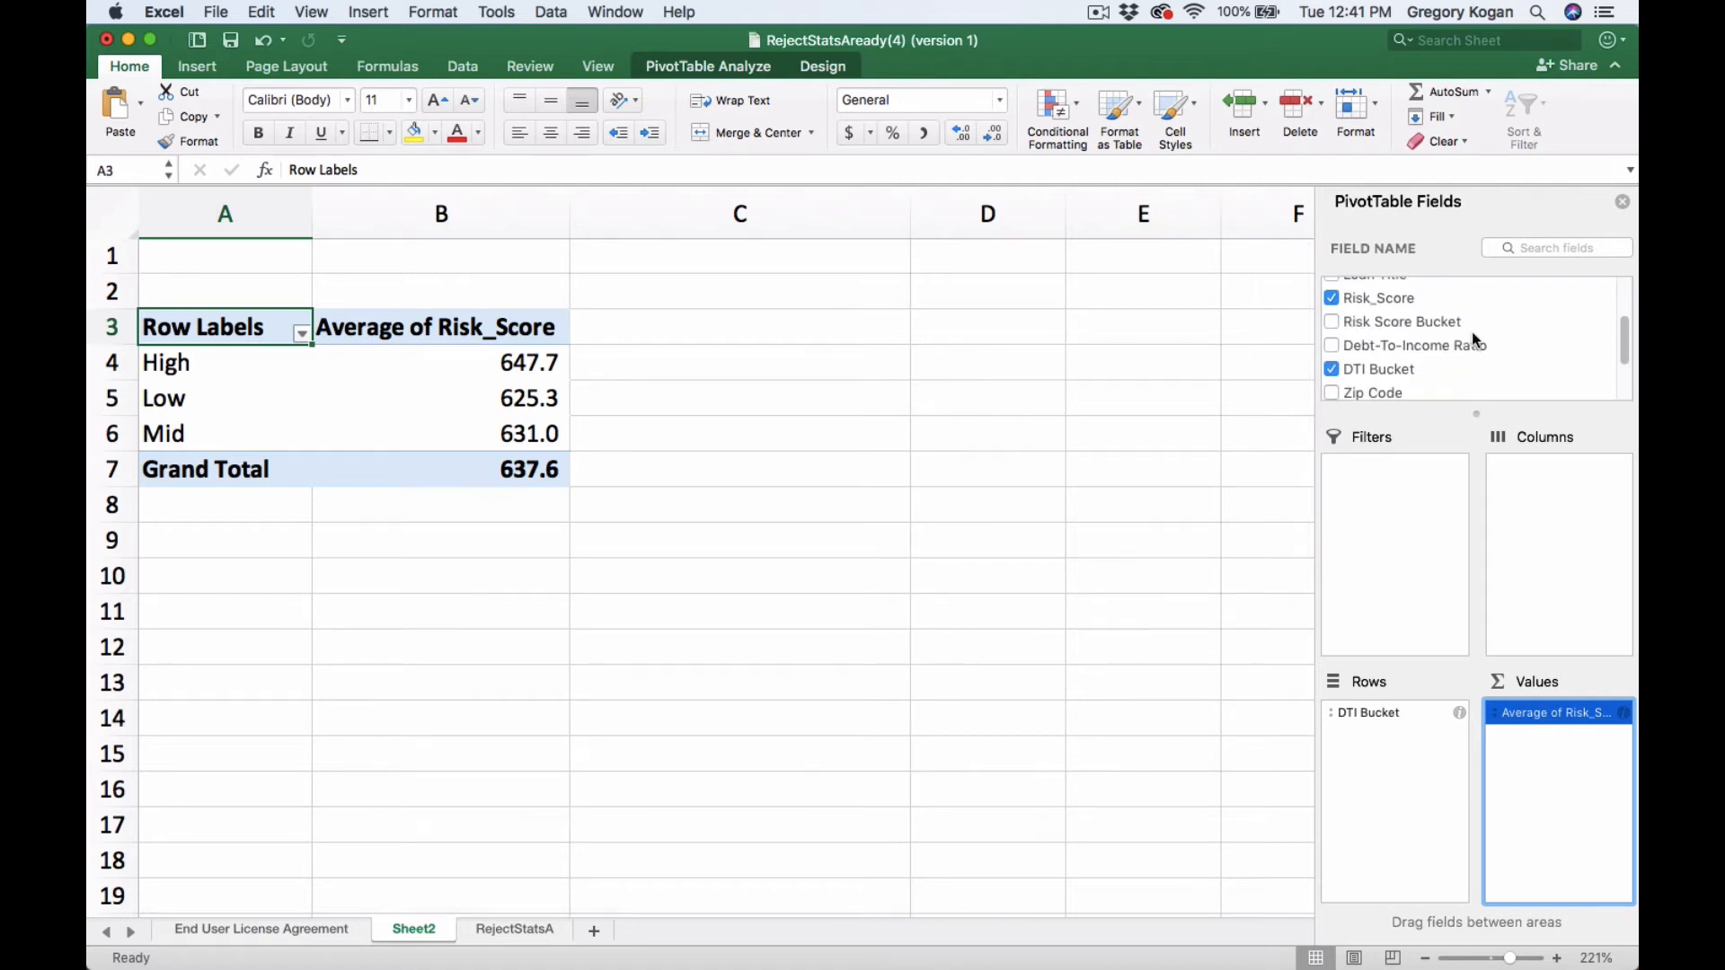
pyautogui.scroll(1, 1472, 331)
pyautogui.click(1332, 309)
pyautogui.click(1332, 380)
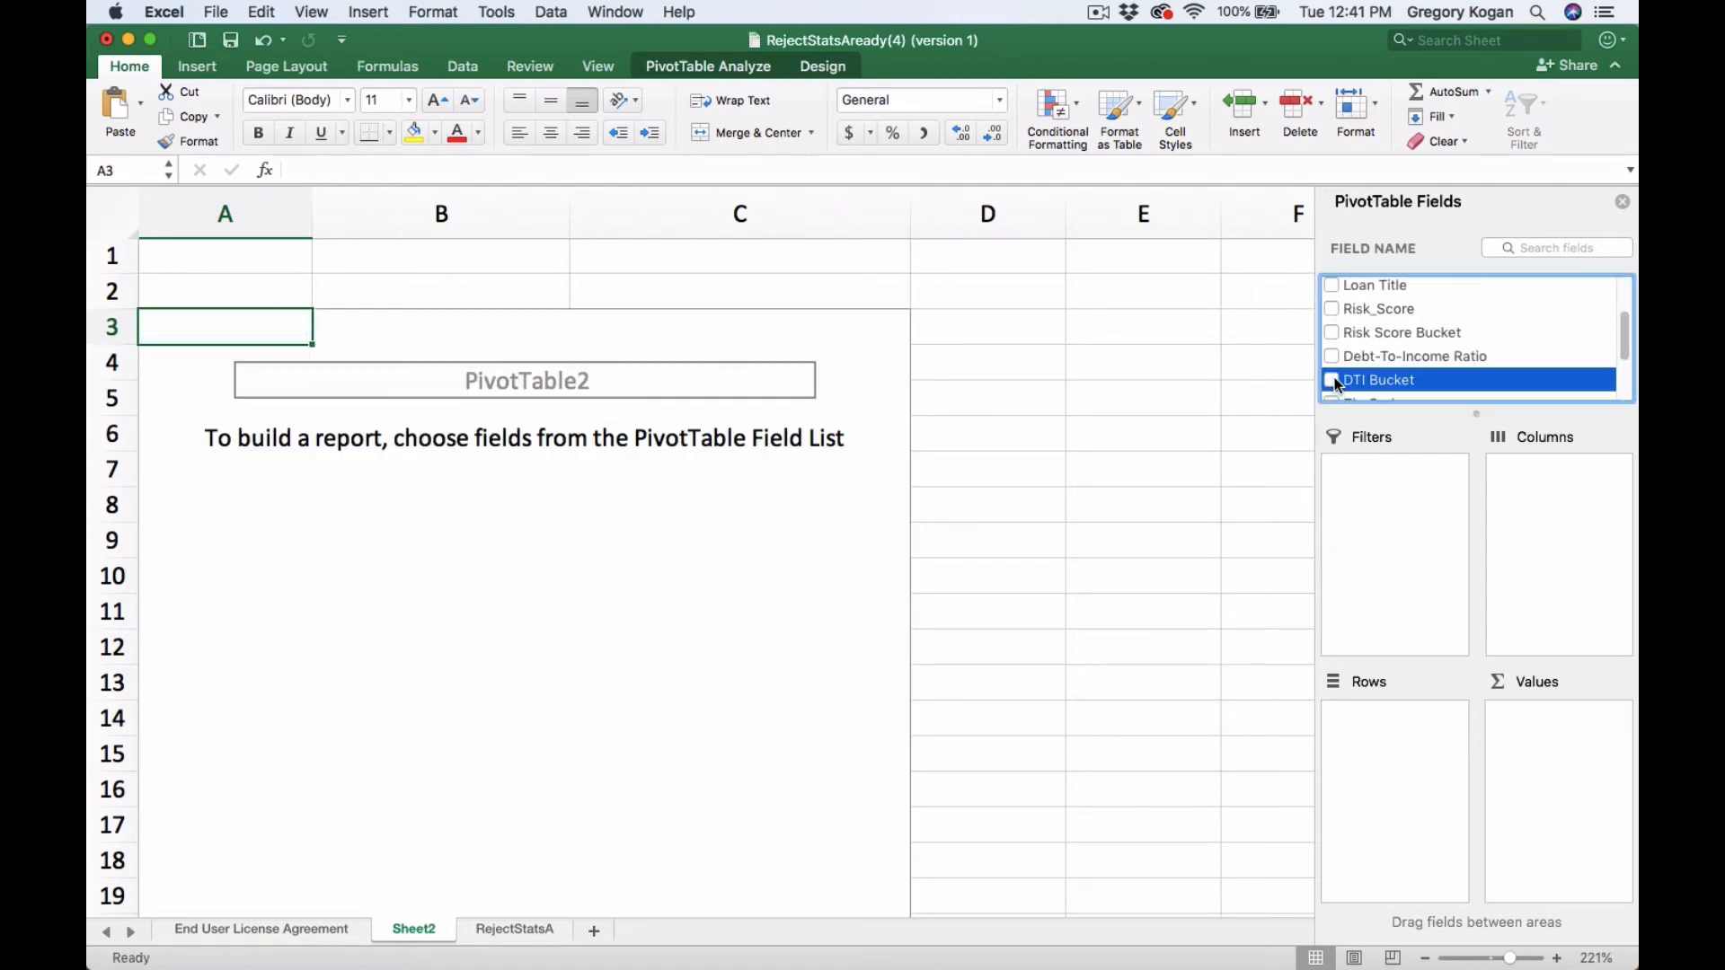
# - Add the Employment Length field to the PivotTable values
pyautogui.scroll(-3, 1499, 363)
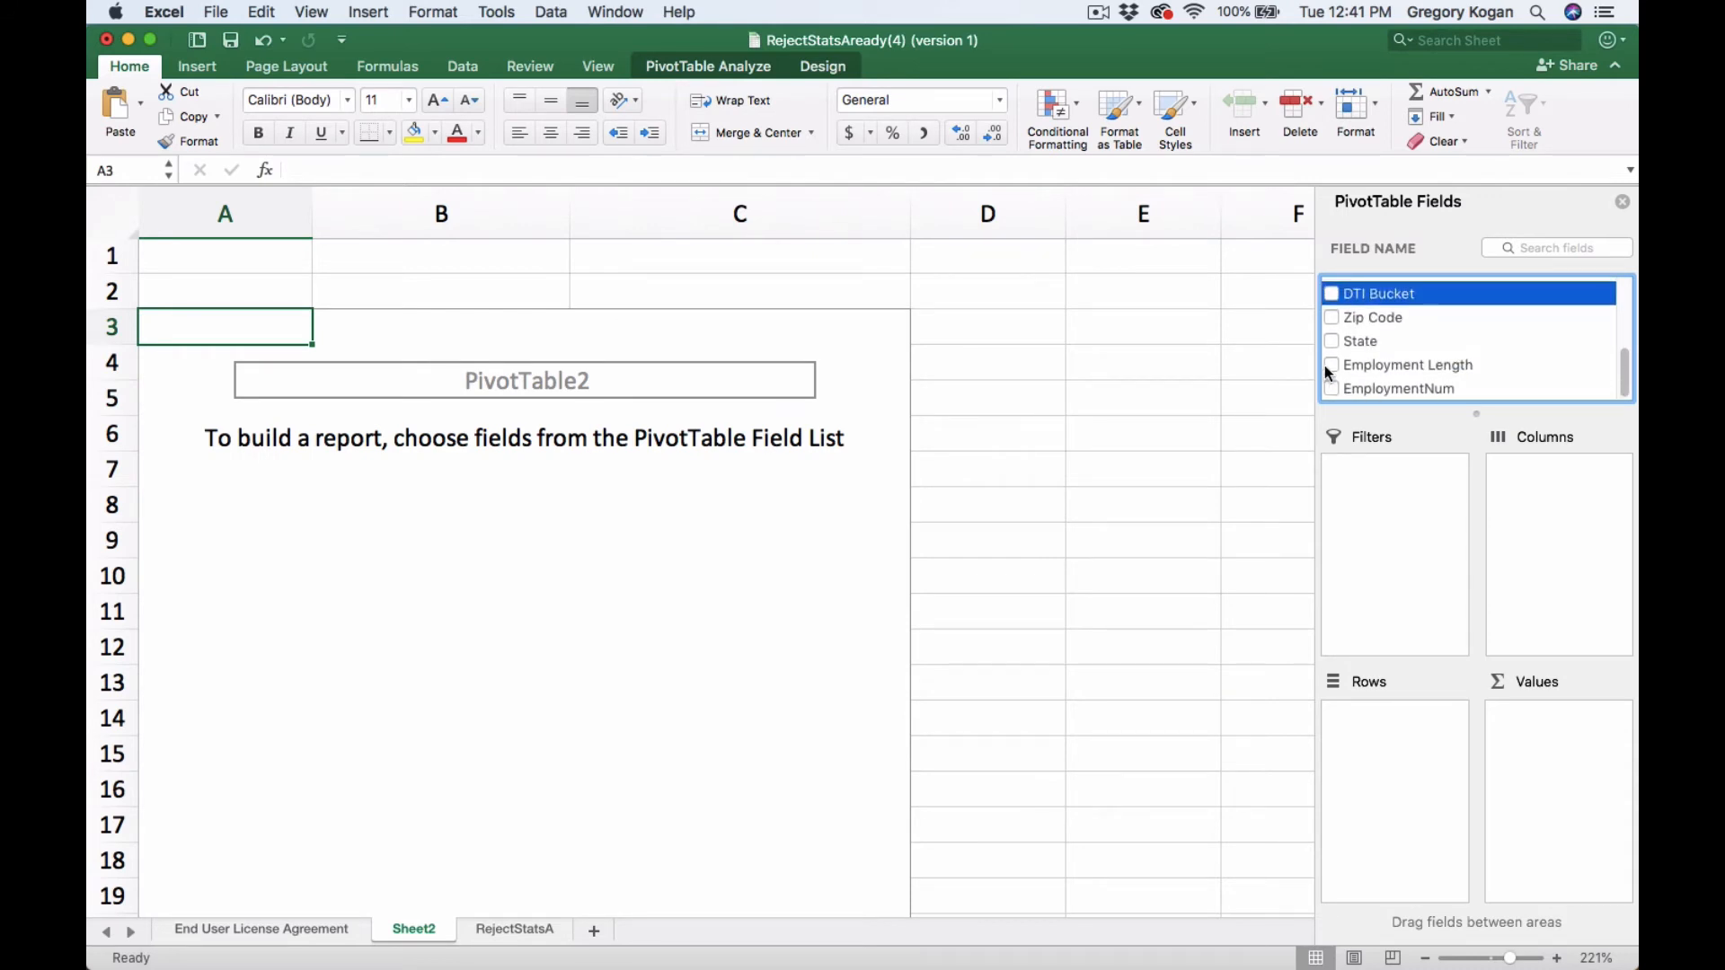
pyautogui.click(1332, 366)
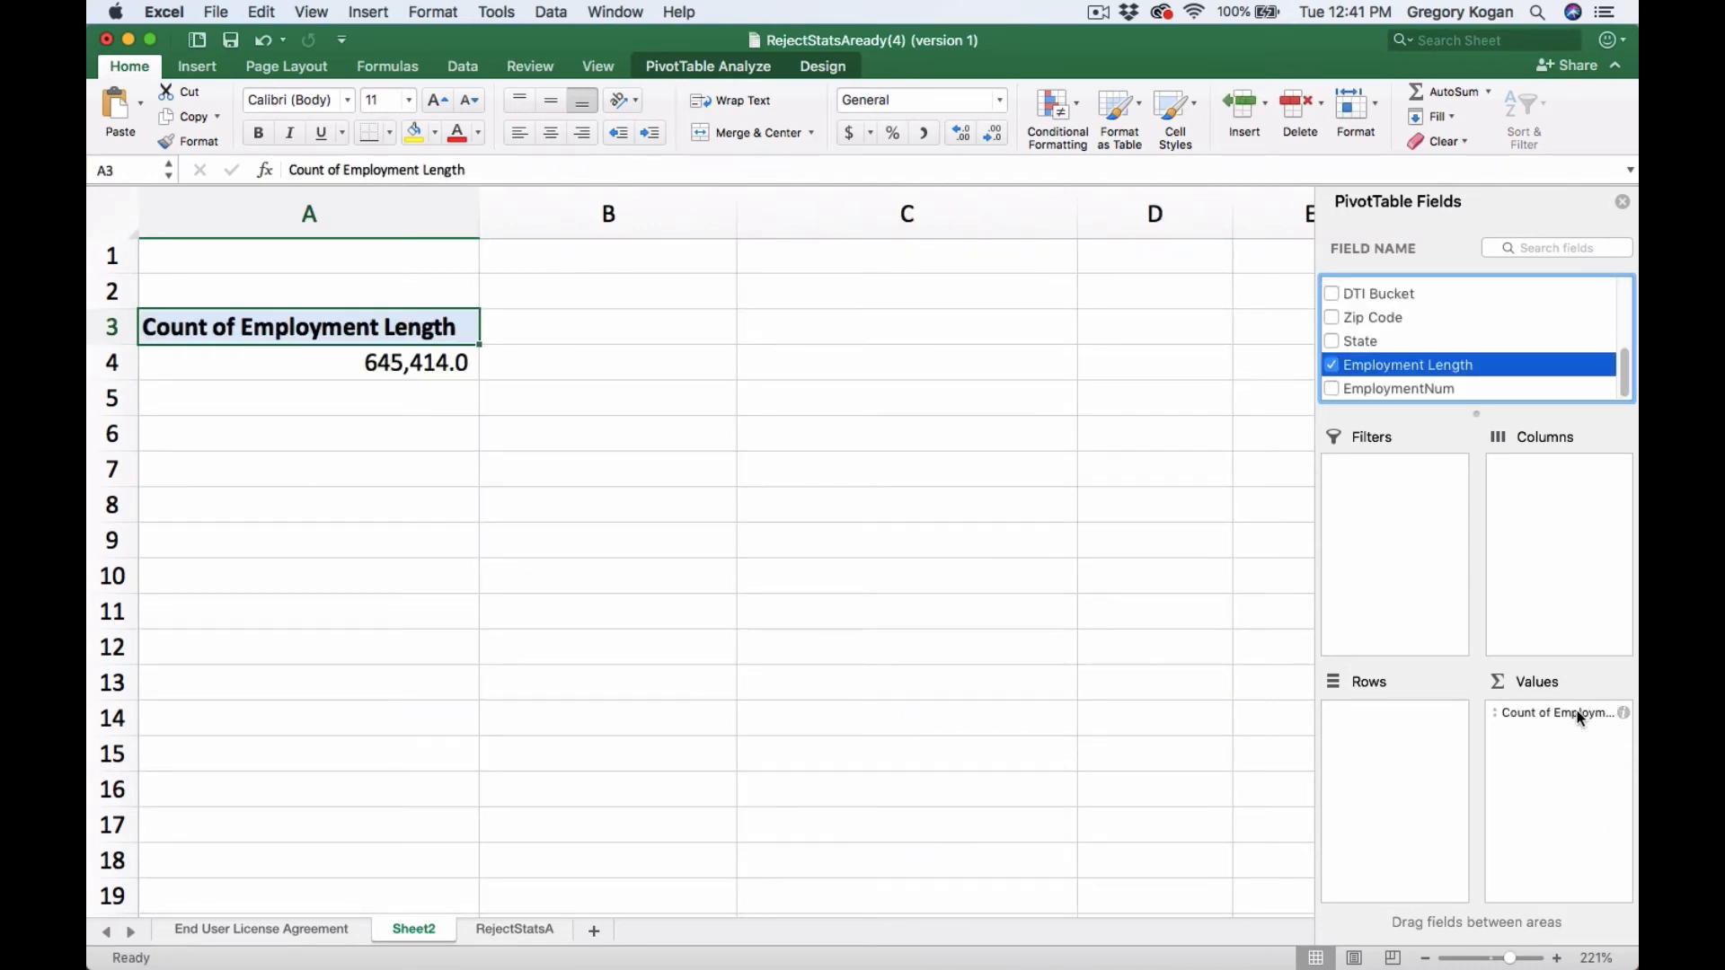
# - Move Employment Length from values to rows and add Risk_Score as a value field
pyautogui.moveTo(1582, 716); pyautogui.dragTo(1410, 730)
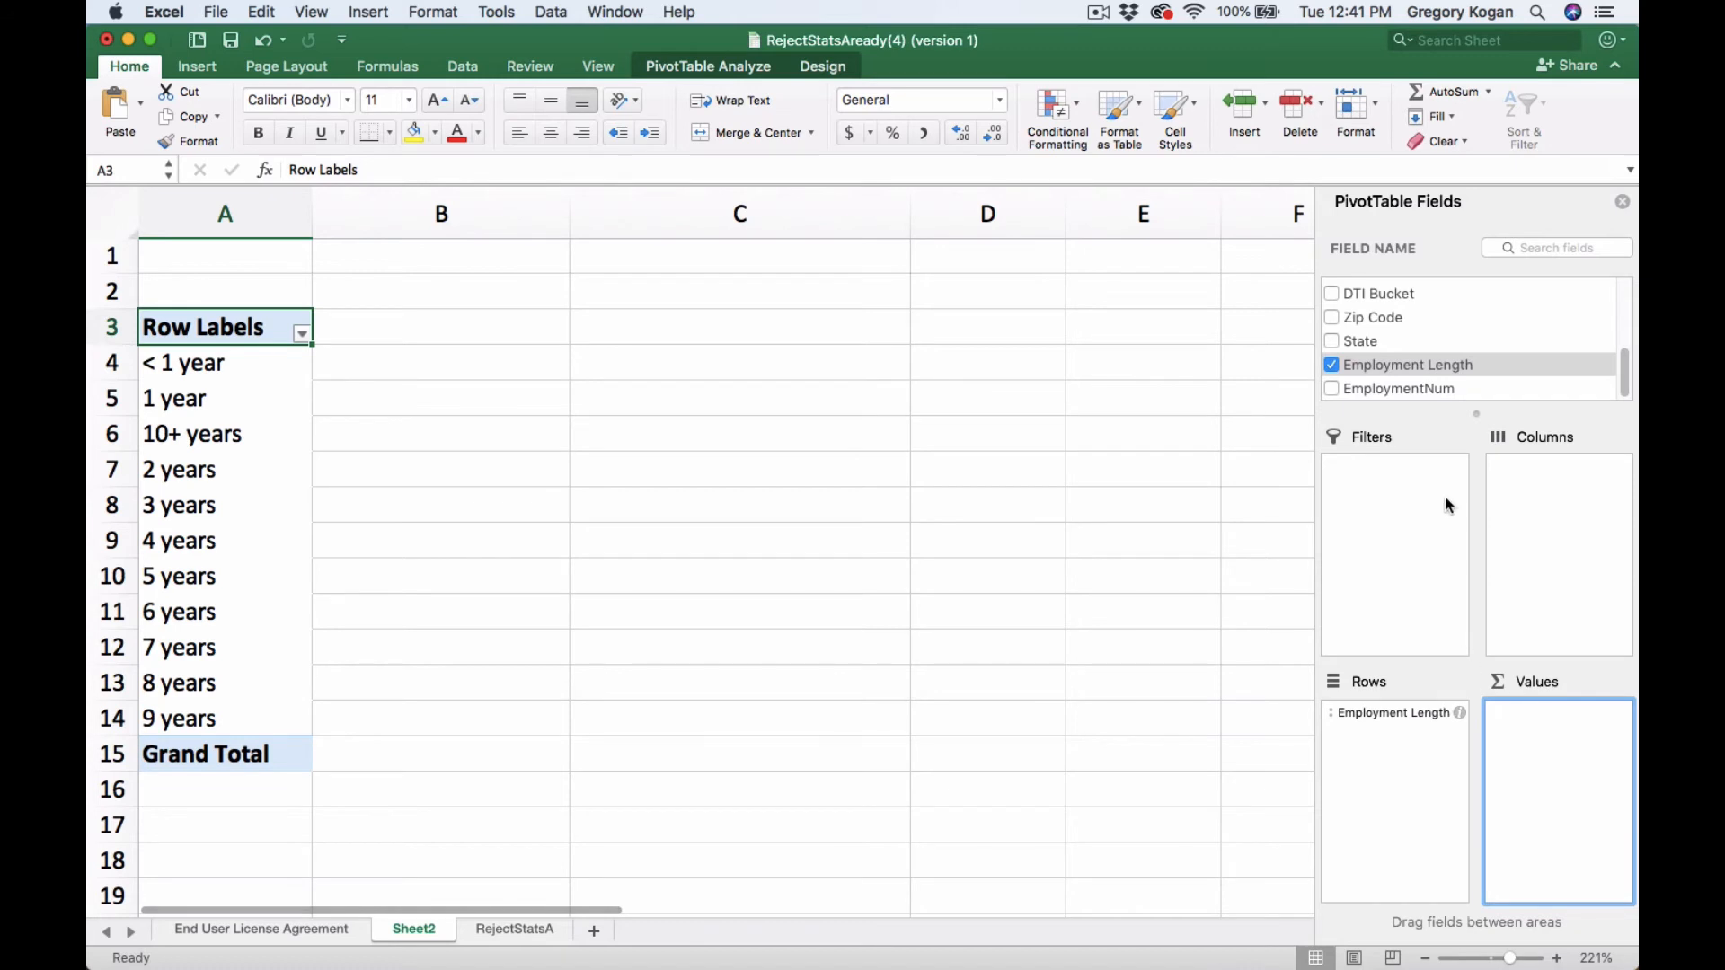
pyautogui.scroll(2, 1463, 389)
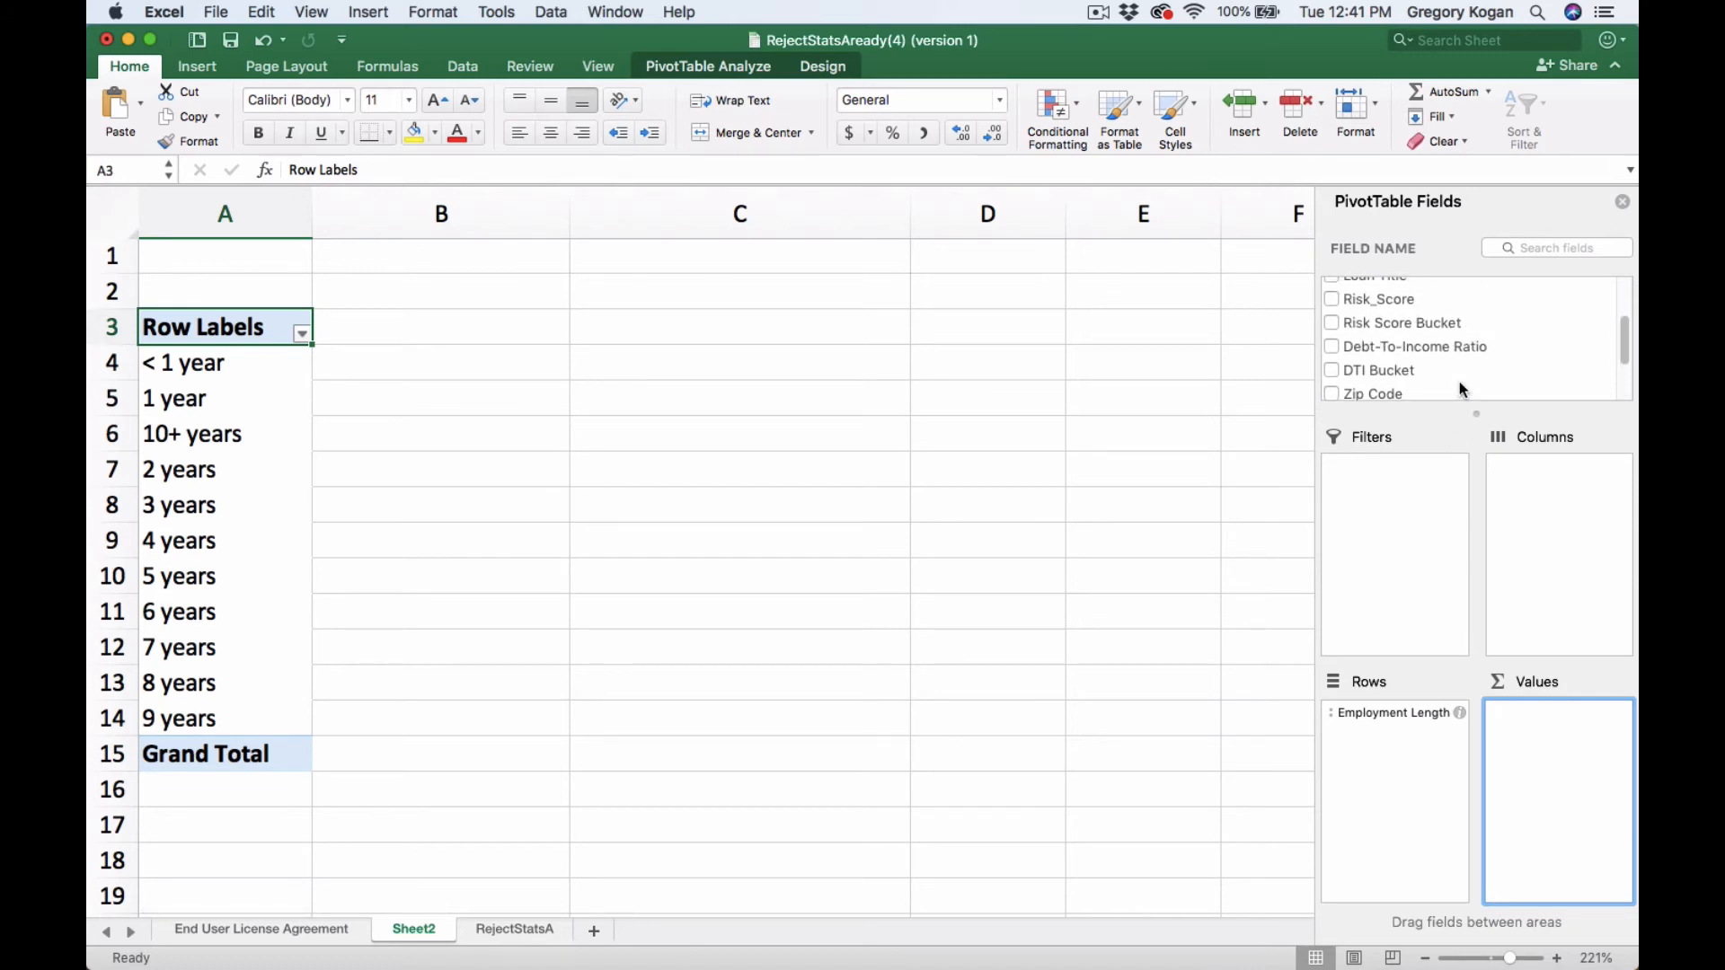
pyautogui.click(1331, 299)
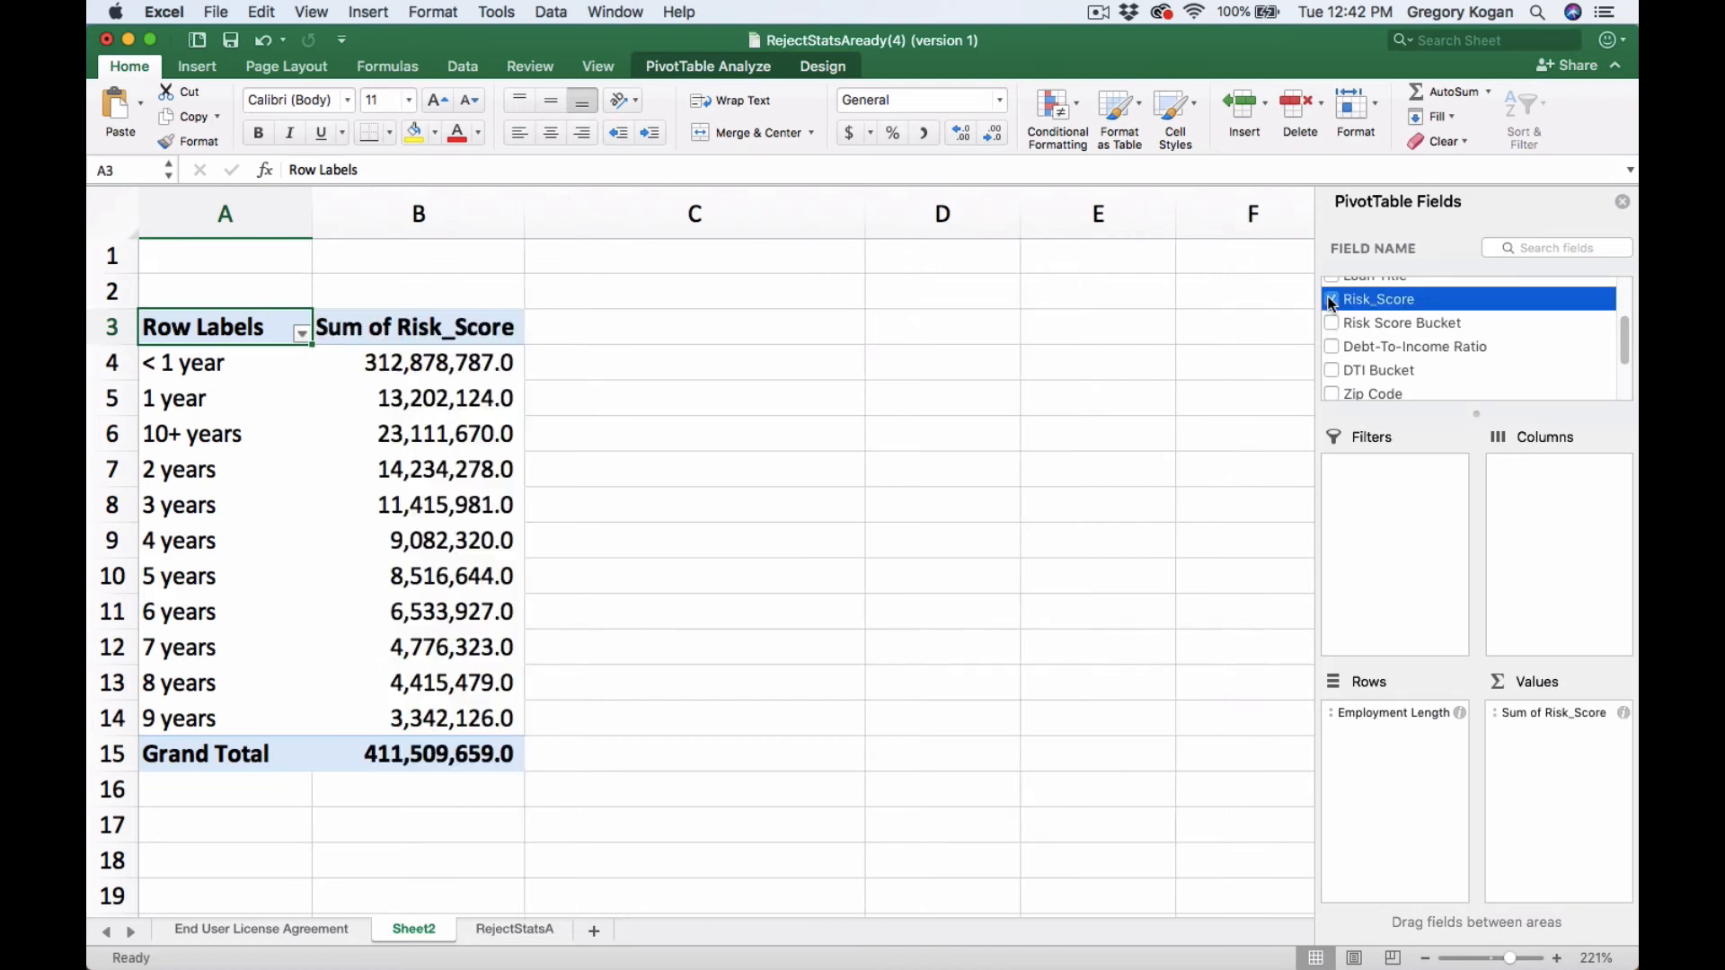
# - Change the Risk_Score value field to summarize by Average
pyautogui.click(1623, 713)
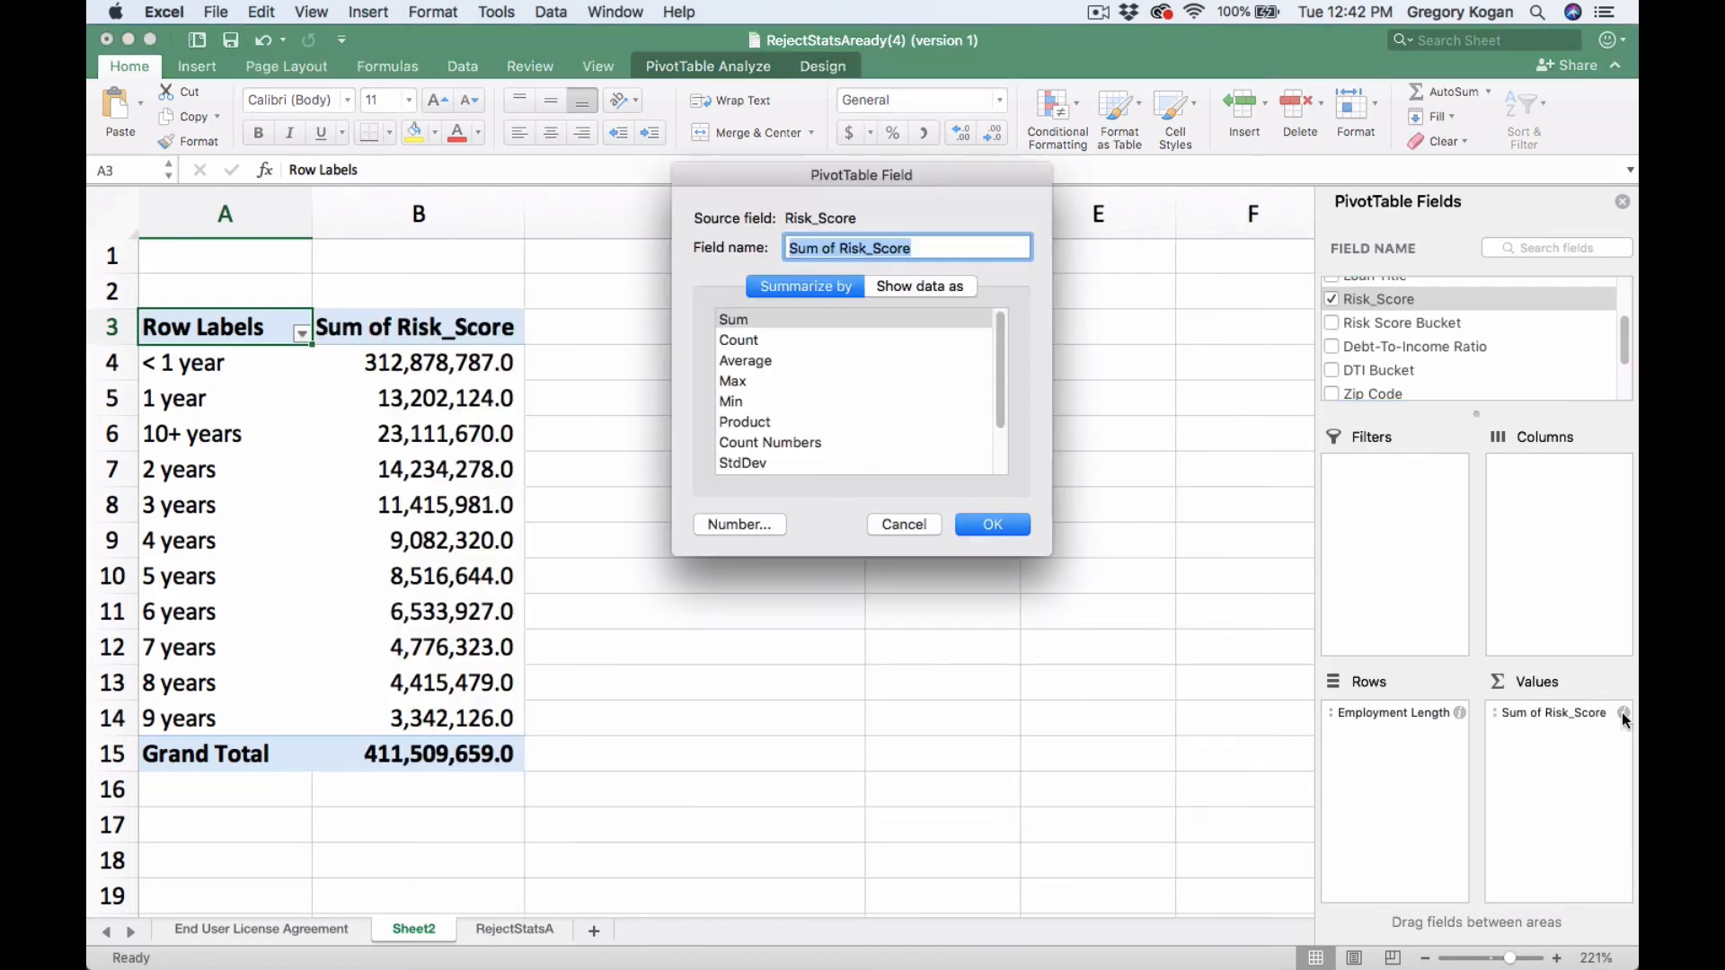
pyautogui.click(753, 363)
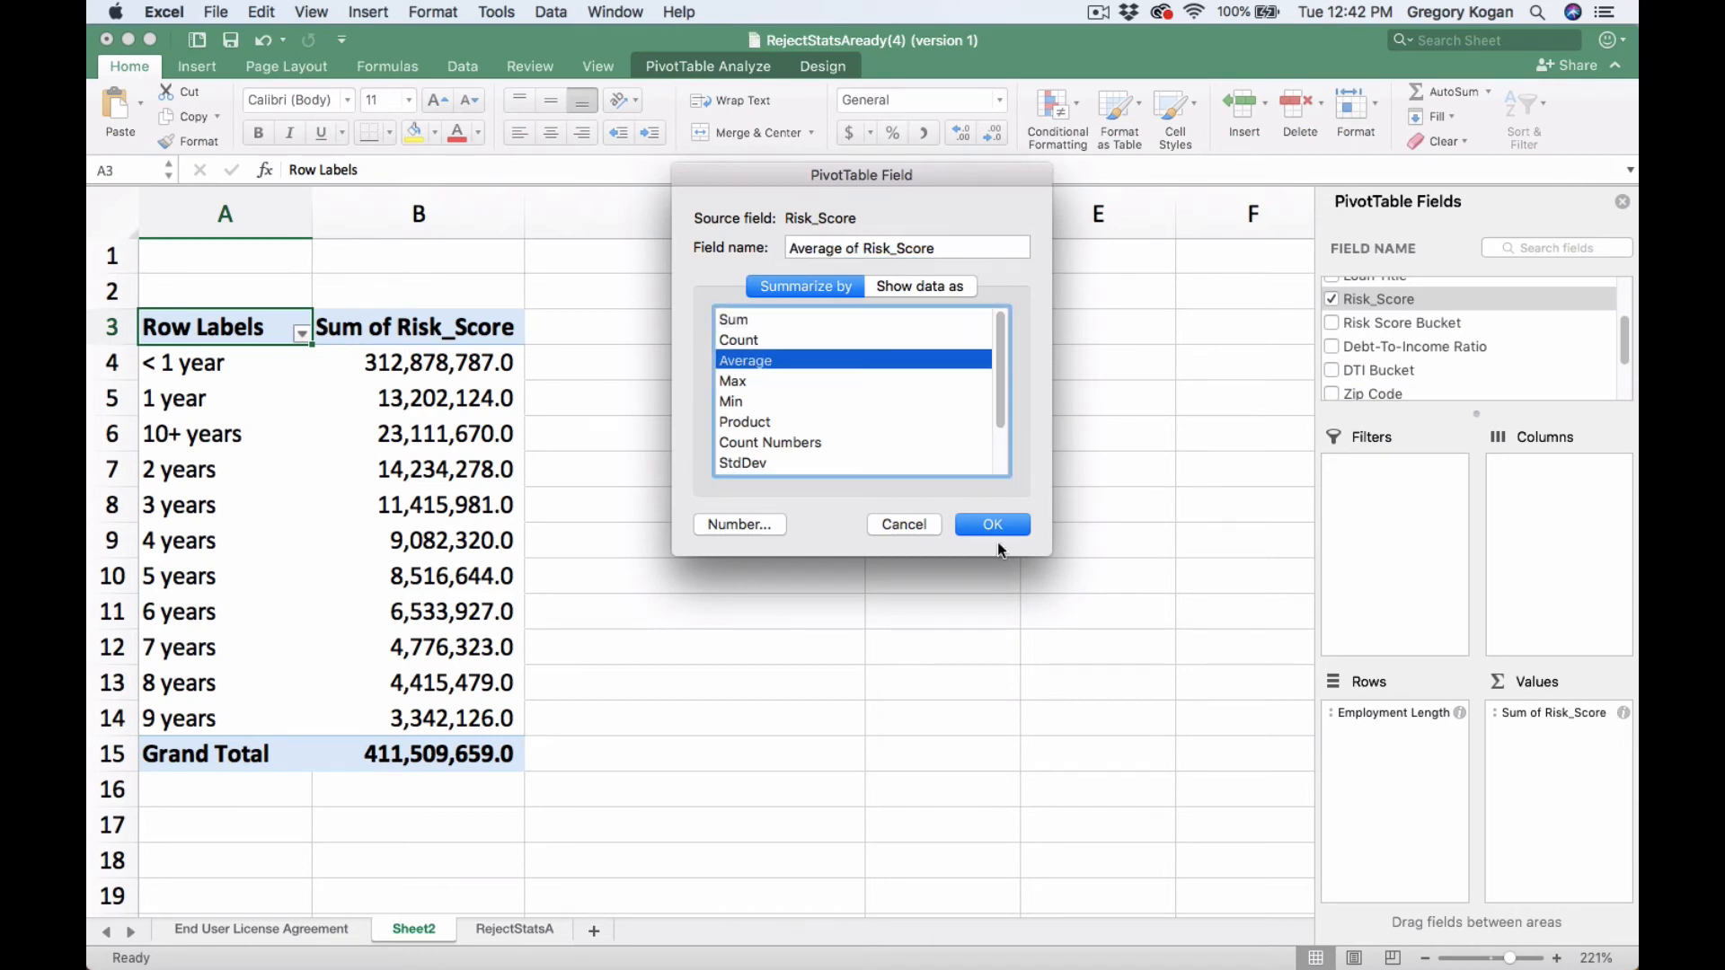
pyautogui.click(994, 527)
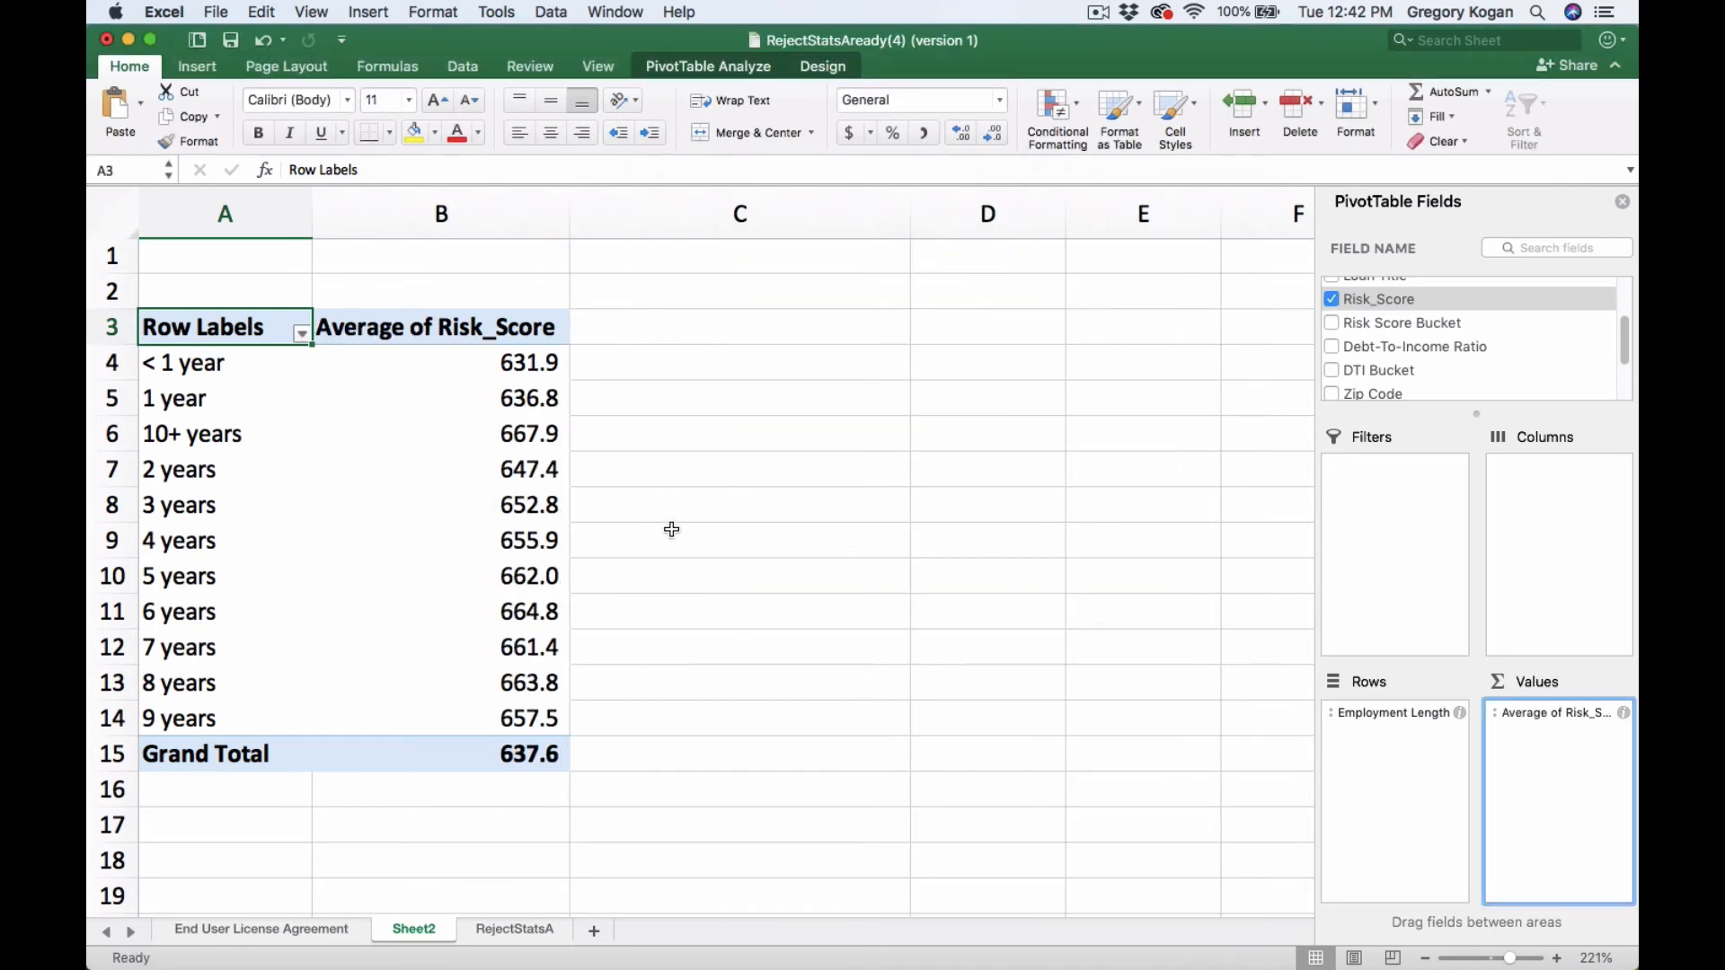